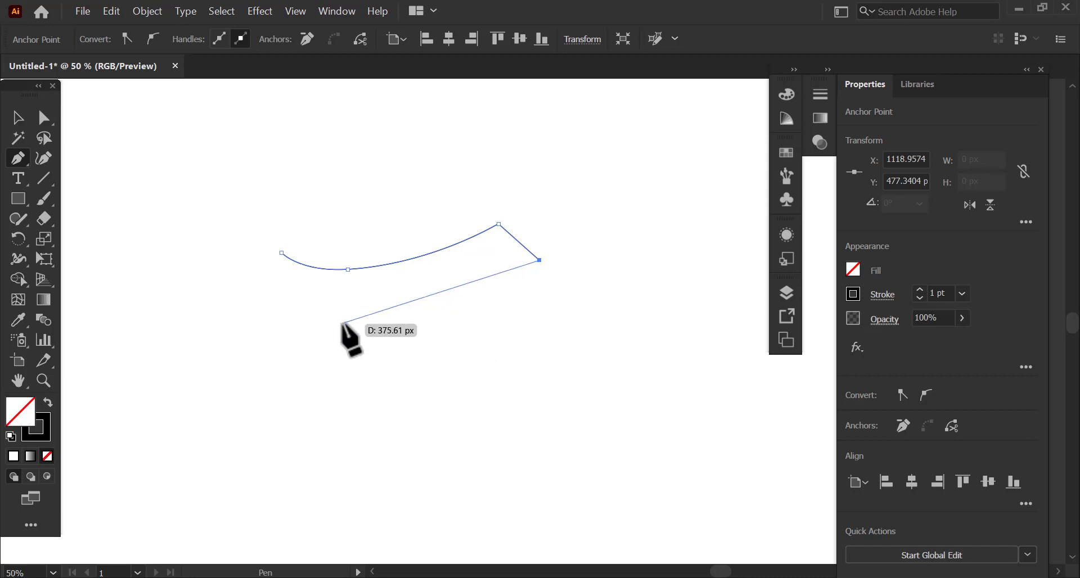
# Step: Complete the curved band outline with the Pen tool, adding a curved lower edge and a straight left end
pyautogui.moveTo(411, 314); pyautogui.dragTo(339, 330)
pyautogui.moveTo(290, 323)
pyautogui.mouseDown()
pyautogui.moveTo(298, 332)
pyautogui.moveTo(270, 323)
pyautogui.moveTo(284, 321)
pyautogui.mouseUp()
pyautogui.press('ctrl')
pyautogui.hotkey('ctrl', 'z')
pyautogui.click(298, 323)
pyautogui.click(281, 253)
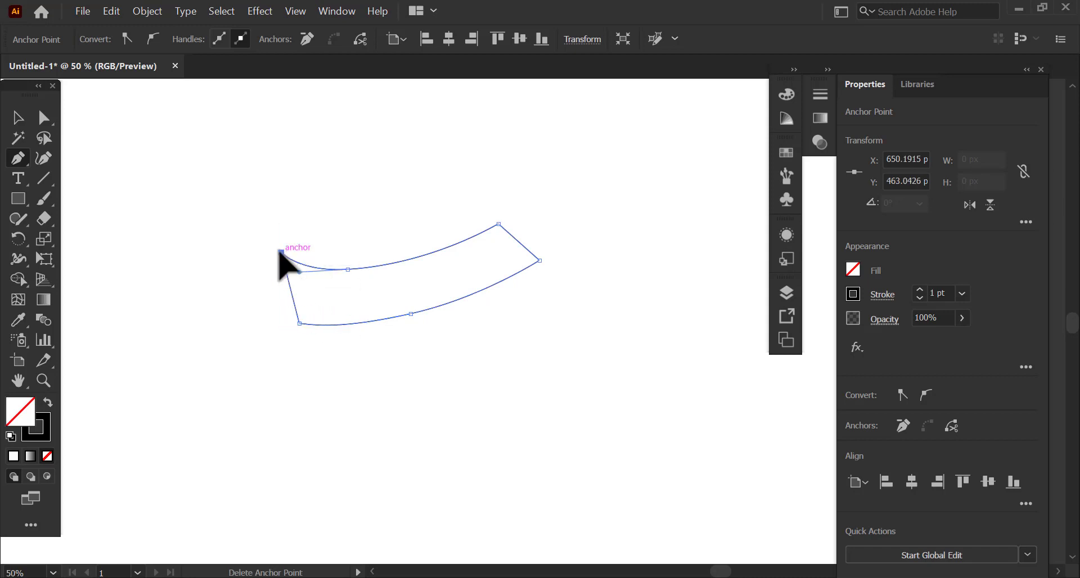
# Step: Refine the band's anchor points for smoother upper and lower curves, and round its four corners slightly
pyautogui.click(43, 118)
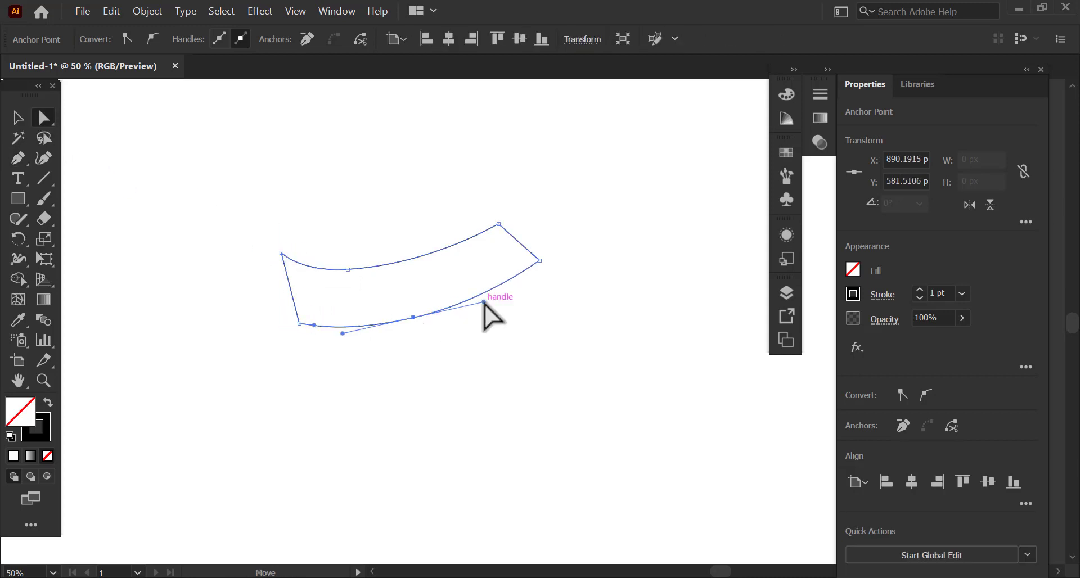
pyautogui.moveTo(540, 262); pyautogui.dragTo(550, 272)
pyautogui.moveTo(347, 269); pyautogui.dragTo(351, 269)
pyautogui.click(313, 243)
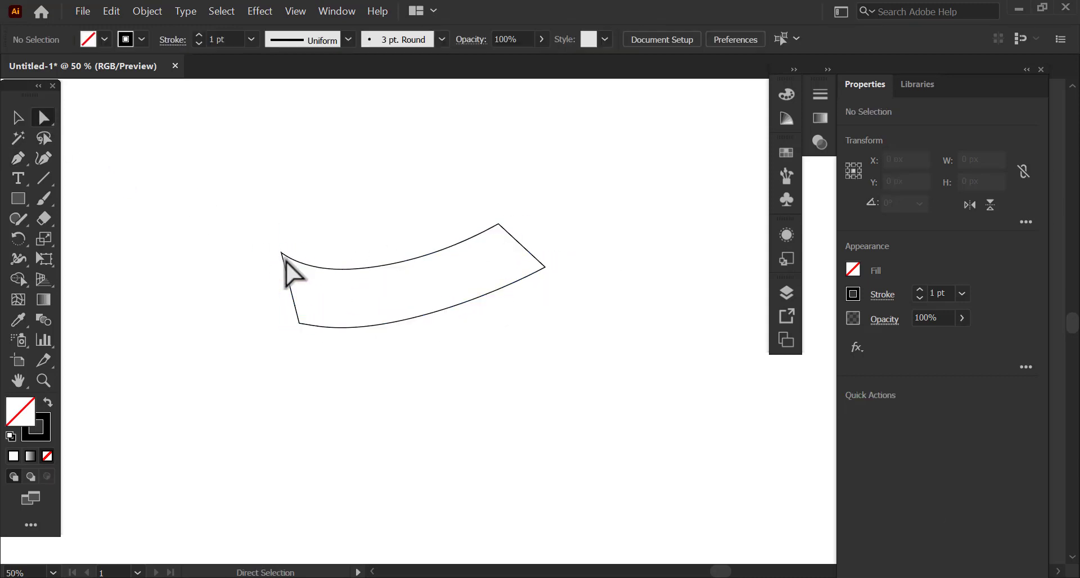
pyautogui.moveTo(281, 253); pyautogui.dragTo(276, 252)
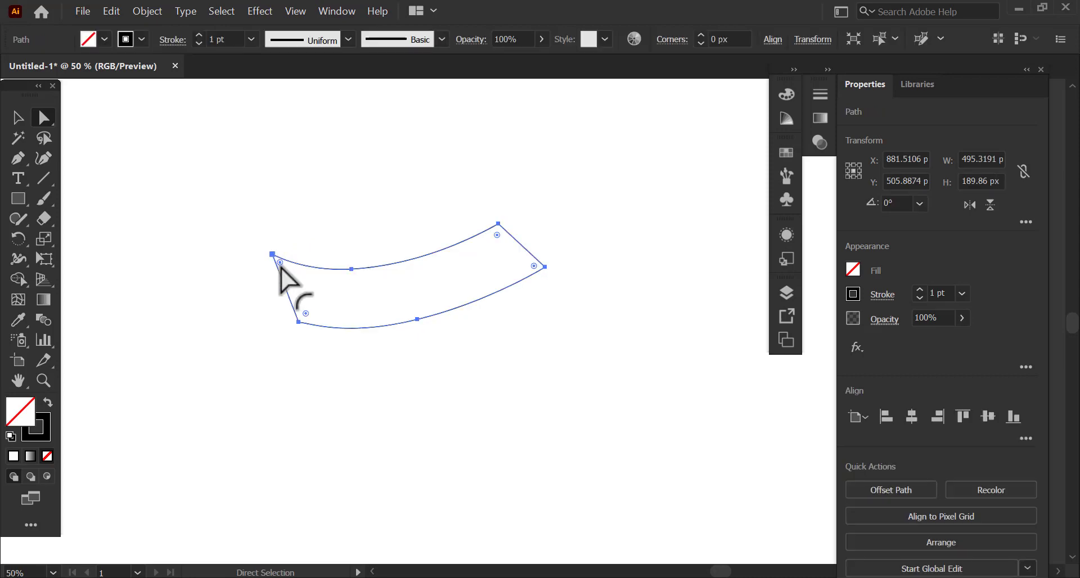
pyautogui.moveTo(281, 268); pyautogui.dragTo(284, 266)
# Step: Duplicate the band, rotate the copy clockwise to near vertical, and fit it beneath the original's right end
pyautogui.moveTo(549, 219); pyautogui.dragTo(533, 332)
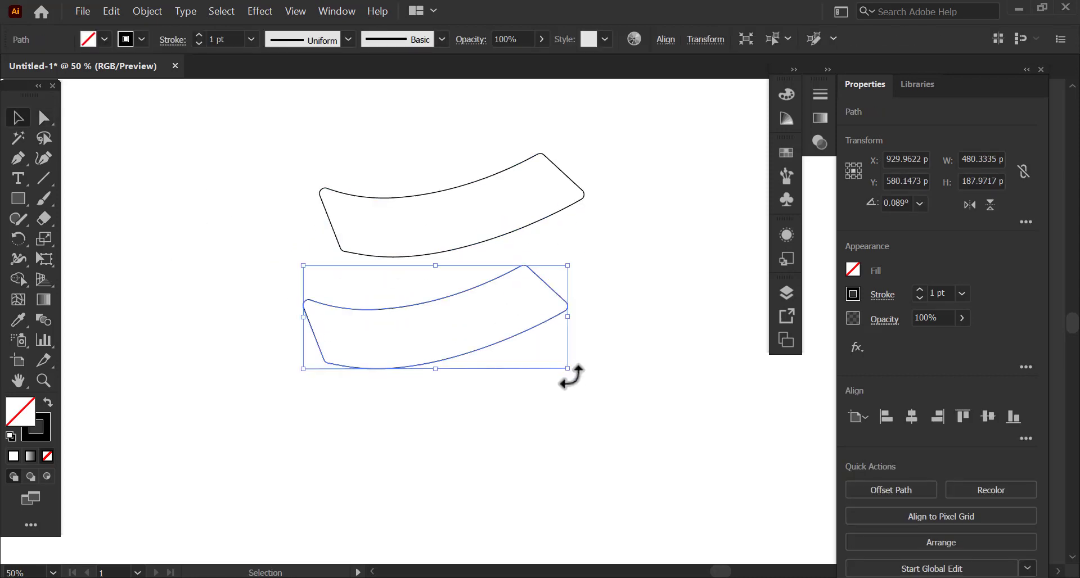
pyautogui.moveTo(571, 376); pyautogui.dragTo(407, 449)
pyautogui.click(525, 477)
pyautogui.moveTo(501, 410); pyautogui.dragTo(629, 485)
pyautogui.moveTo(585, 357); pyautogui.dragTo(590, 353)
# Step: Duplicate the top band below, flip it horizontally and vertically, and tilt it to form the frame's bottom side
pyautogui.click(444, 256)
pyautogui.moveTo(445, 262); pyautogui.dragTo(357, 426)
pyautogui.click(970, 205)
pyautogui.click(990, 204)
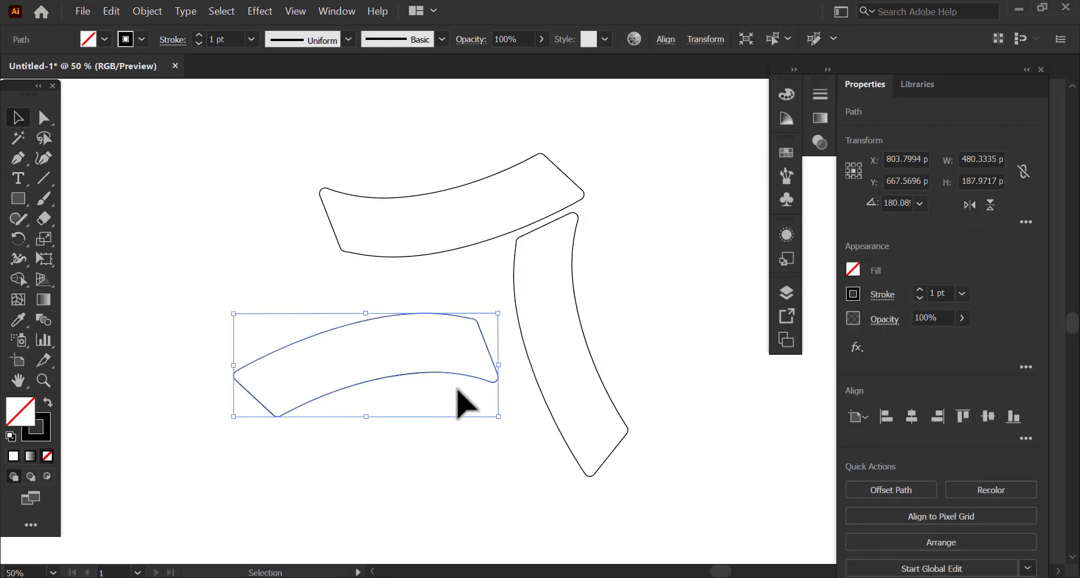
pyautogui.moveTo(482, 378); pyautogui.dragTo(545, 463)
pyautogui.moveTo(559, 508); pyautogui.dragTo(561, 504)
pyautogui.moveTo(545, 460); pyautogui.dragTo(547, 464)
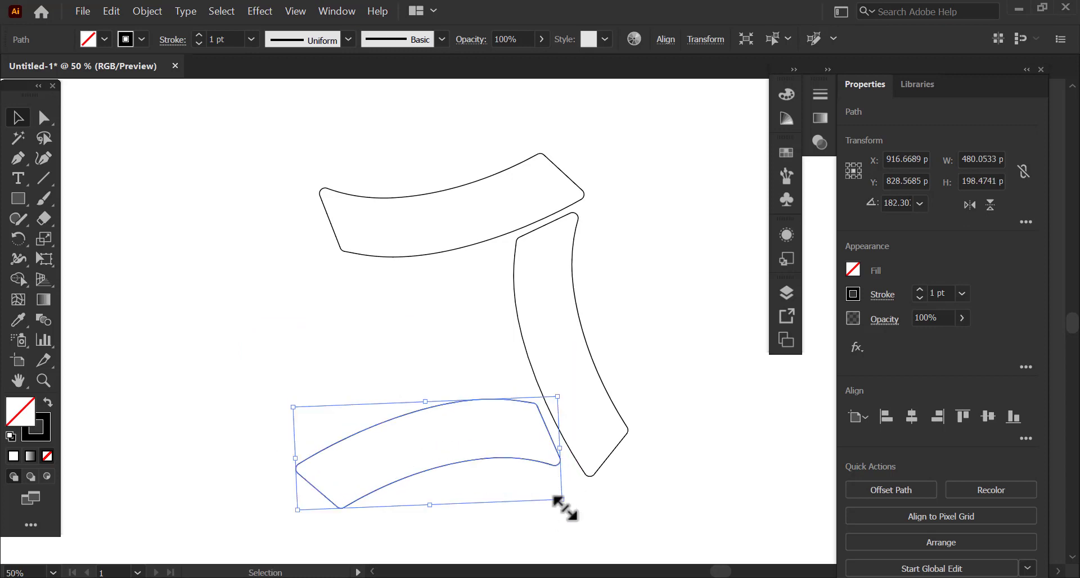
pyautogui.moveTo(563, 508)
pyautogui.mouseDown()
pyautogui.moveTo(452, 426)
pyautogui.moveTo(573, 502)
pyautogui.mouseUp()
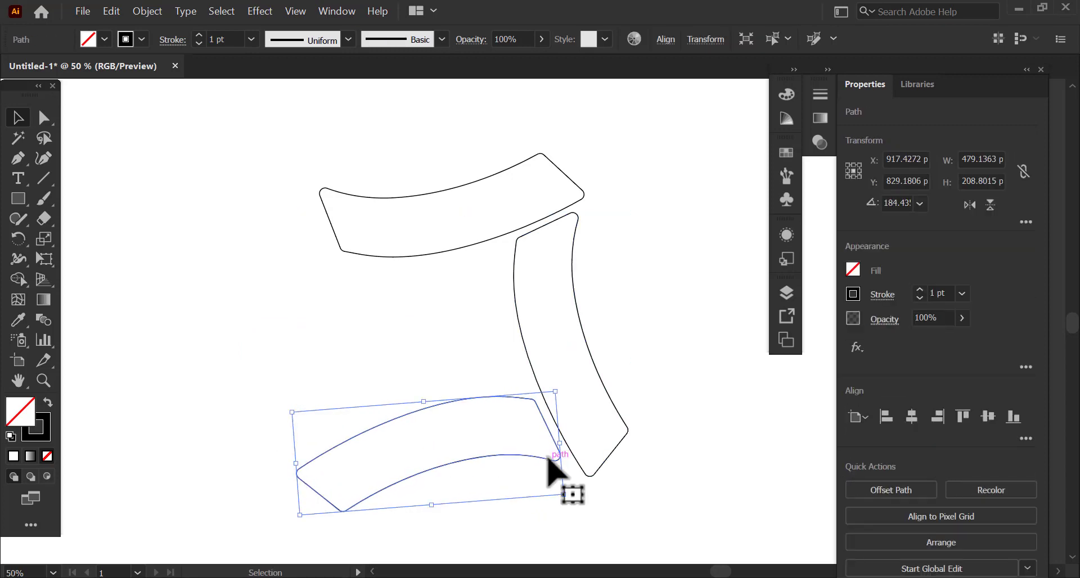
pyautogui.moveTo(547, 459); pyautogui.dragTo(552, 465)
# Step: Duplicate the right band to the left side, turn it end for end, and fit it beside the top band
pyautogui.moveTo(615, 411); pyautogui.dragTo(314, 379)
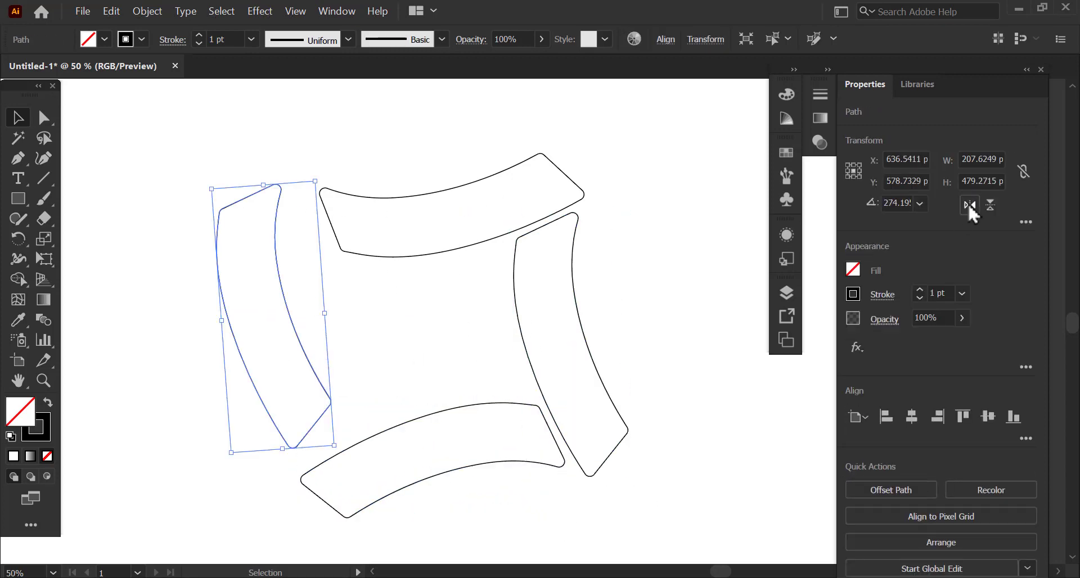
pyautogui.click(970, 205)
pyautogui.moveTo(342, 190); pyautogui.dragTo(260, 155)
pyautogui.click(971, 206)
pyautogui.moveTo(389, 231); pyautogui.dragTo(307, 179)
pyautogui.moveTo(326, 323); pyautogui.dragTo(357, 321)
pyautogui.moveTo(236, 197); pyautogui.dragTo(258, 219)
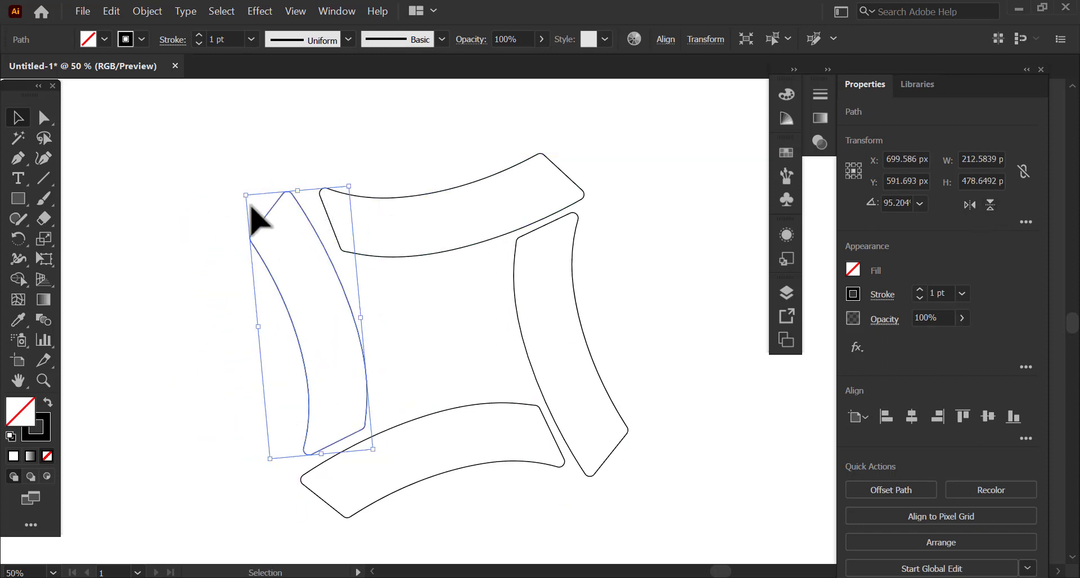
pyautogui.moveTo(323, 246); pyautogui.dragTo(330, 245)
pyautogui.moveTo(382, 457); pyautogui.dragTo(378, 458)
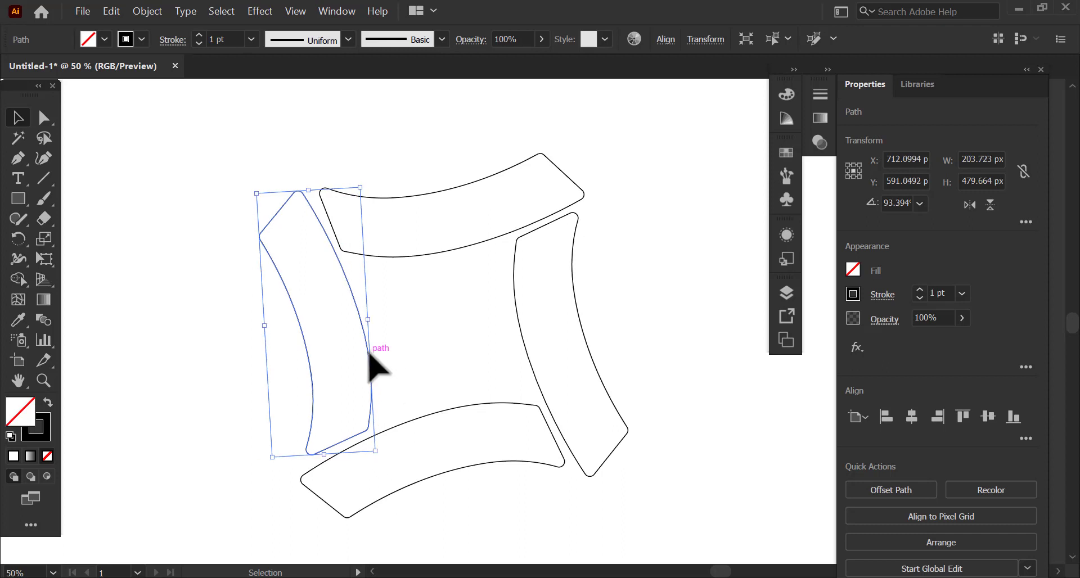
pyautogui.moveTo(370, 348); pyautogui.dragTo(366, 355)
# Step: Rotate the bottom band to about 180.7° and adjust the bottom and right bands to even the gaps
pyautogui.click(360, 509)
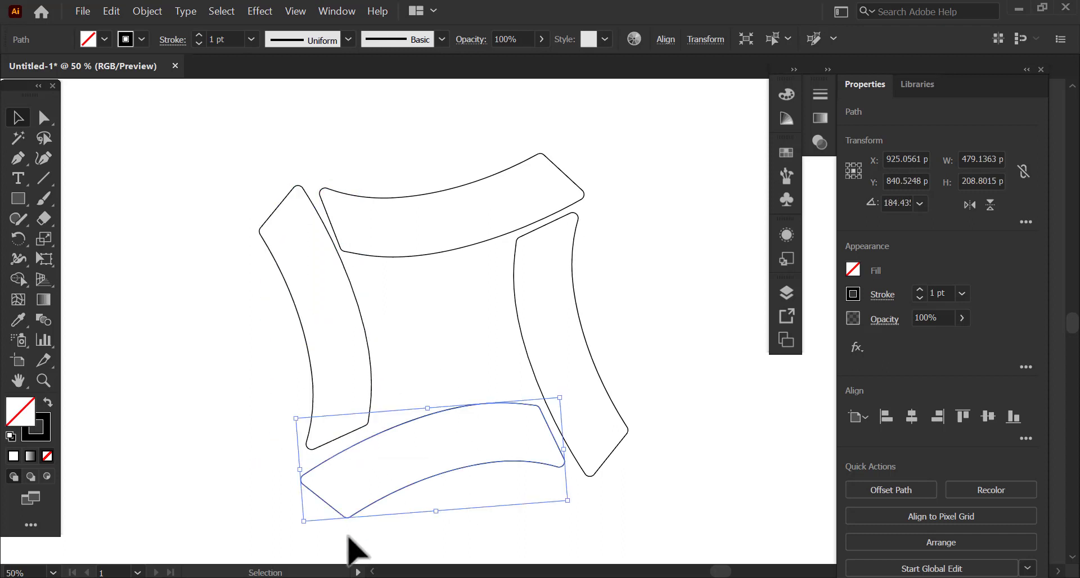
pyautogui.moveTo(298, 518); pyautogui.dragTo(295, 510)
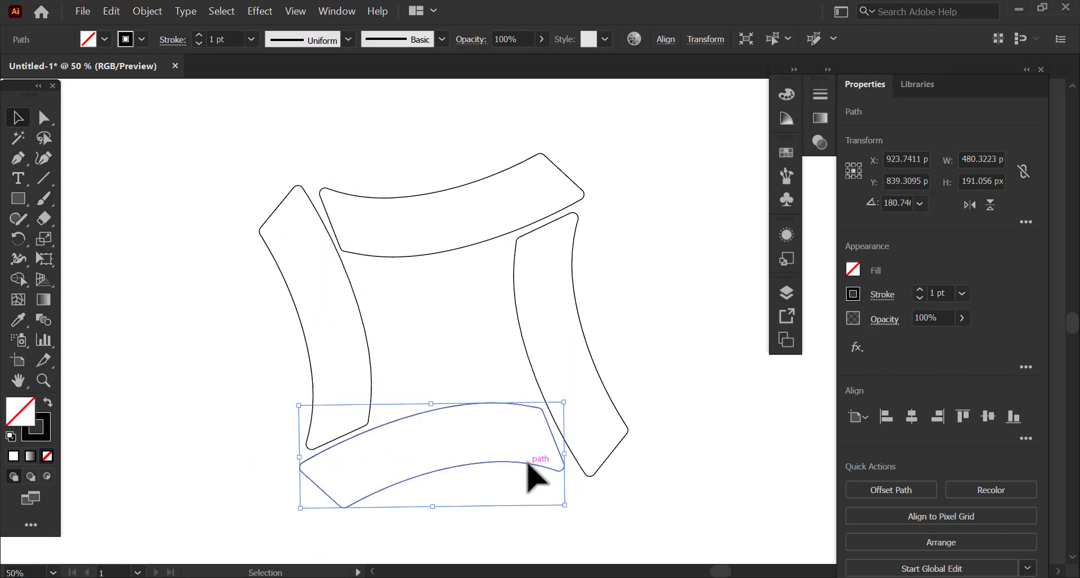
pyautogui.click(641, 349)
pyautogui.click(572, 236)
pyautogui.click(494, 441)
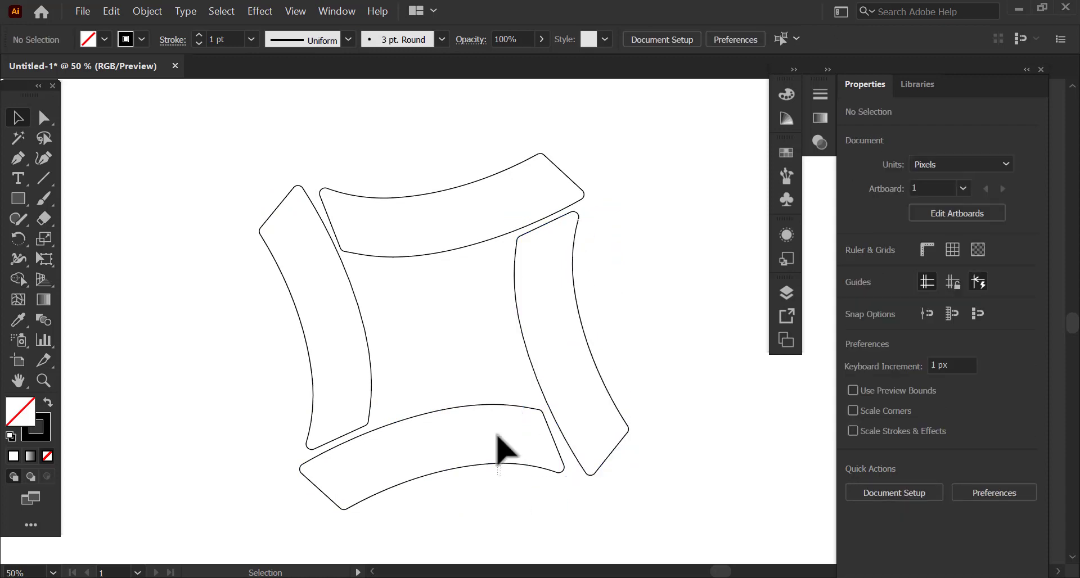
# Step: Turn the whole four-band frame slightly clockwise and place a duplicate of it to its right
pyautogui.moveTo(274, 165); pyautogui.dragTo(608, 545)
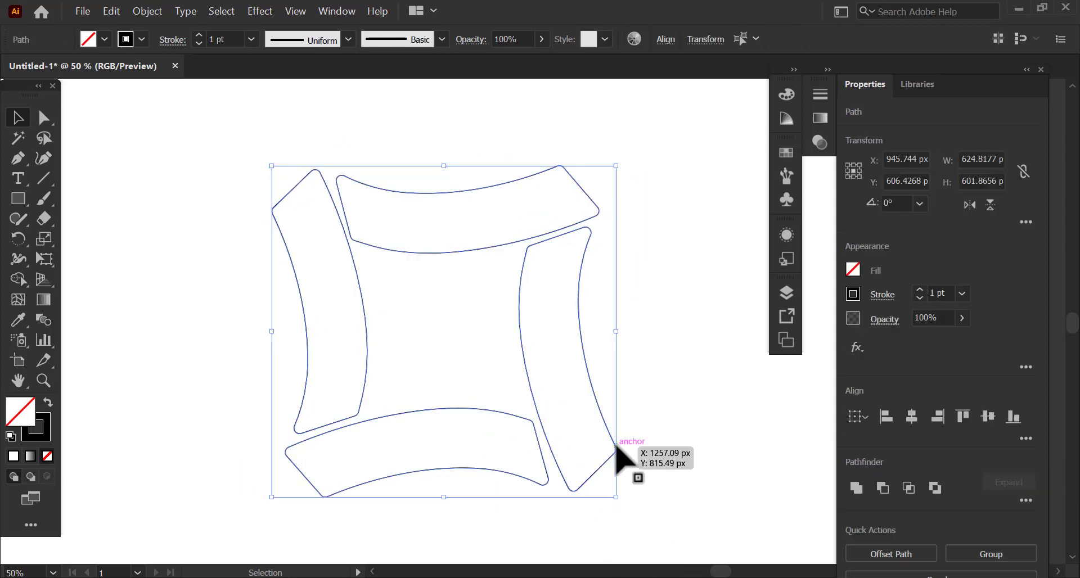
pyautogui.moveTo(616, 446); pyautogui.dragTo(403, 437)
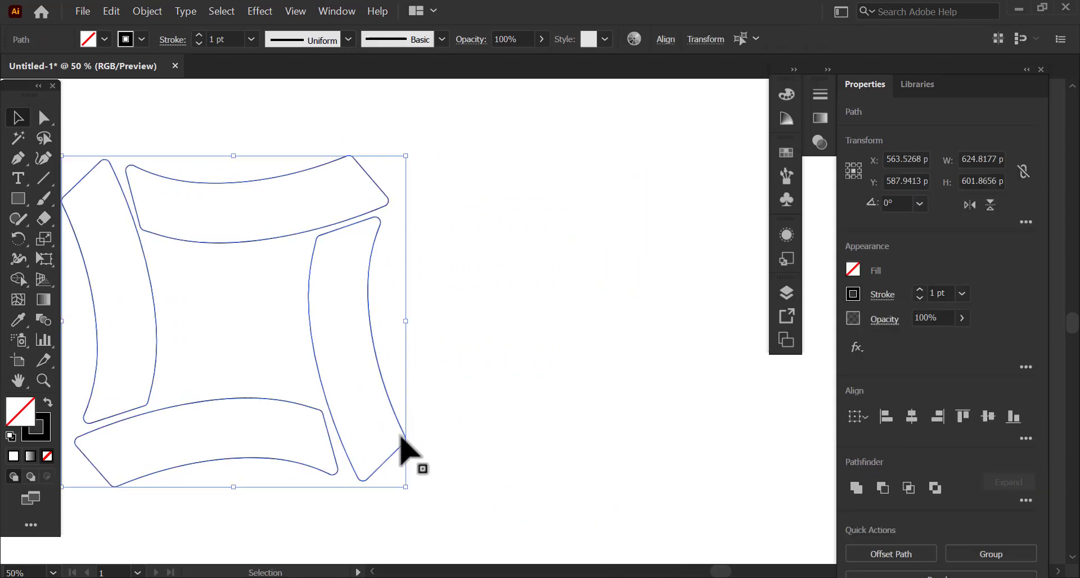
pyautogui.moveTo(393, 389); pyautogui.dragTo(727, 388)
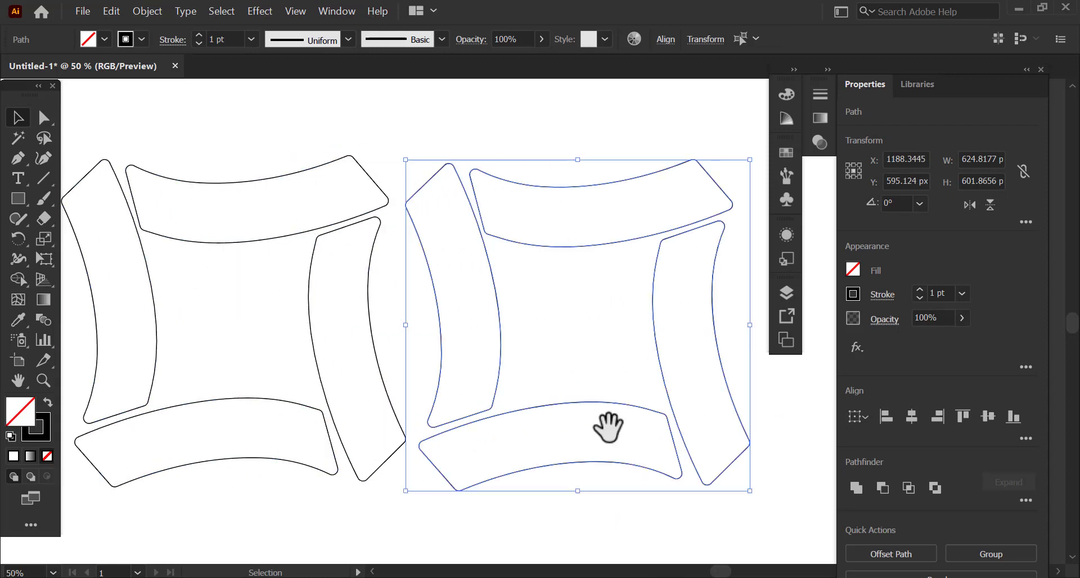
pyautogui.moveTo(602, 429); pyautogui.dragTo(590, 373)
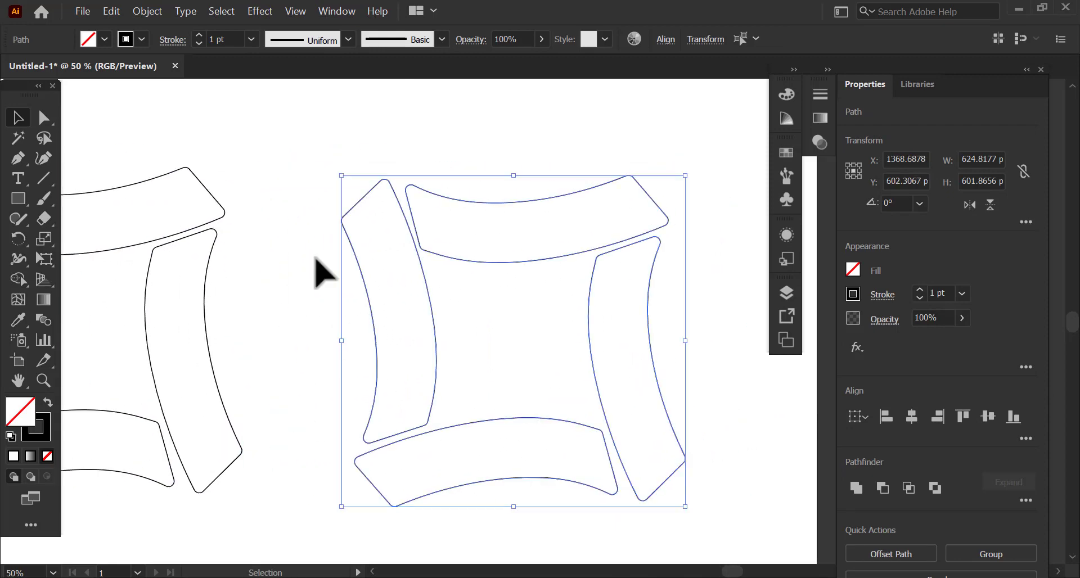
# Step: Fill the duplicate frame's left band with a linear gradient running from top to bottom at about -79°
pyautogui.moveTo(318, 318); pyautogui.dragTo(468, 339)
pyautogui.click(30, 459)
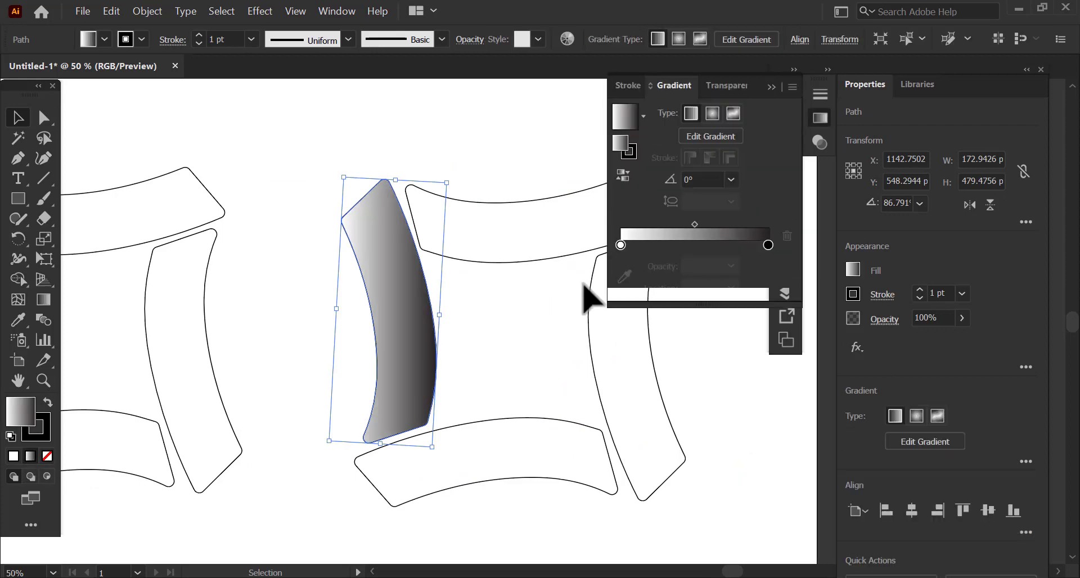
pyautogui.click(44, 300)
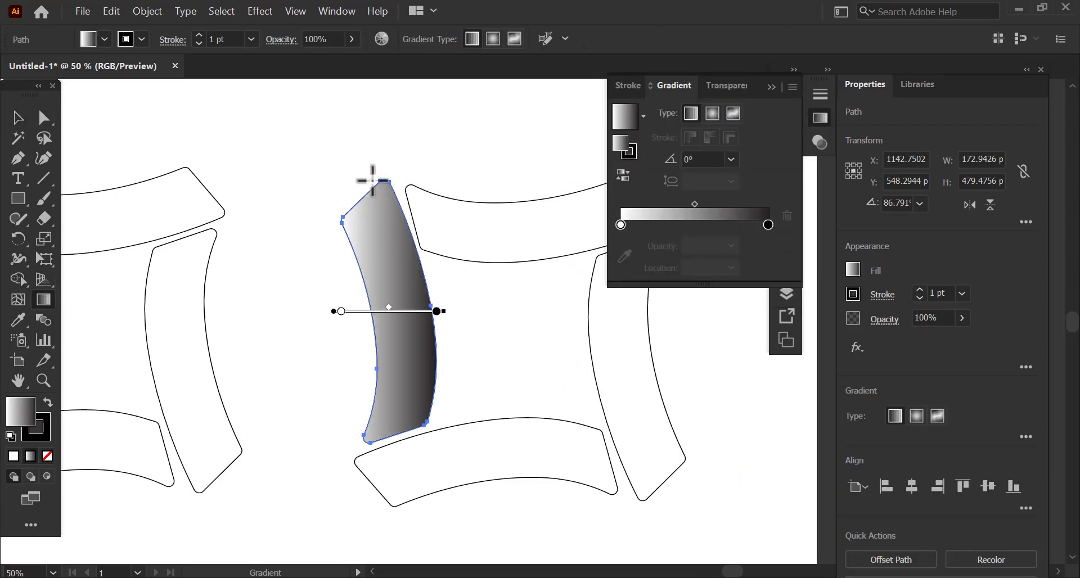
pyautogui.moveTo(358, 178); pyautogui.dragTo(407, 422)
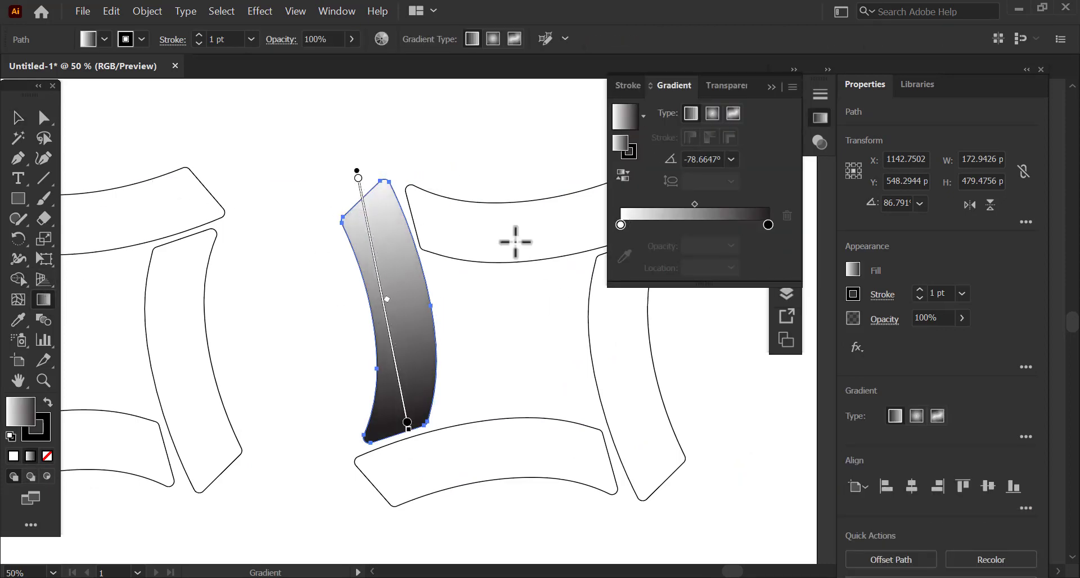
# Step: Set the gradient's start stop to medium gray and its end stop to dark gray 333333
pyautogui.doubleClick(621, 225)
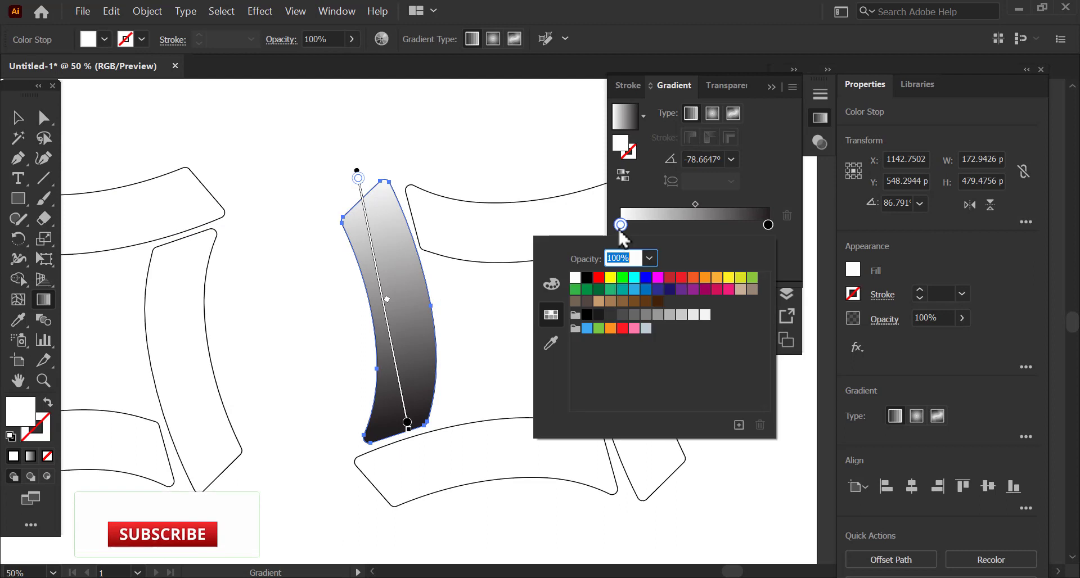
pyautogui.click(636, 317)
pyautogui.click(647, 315)
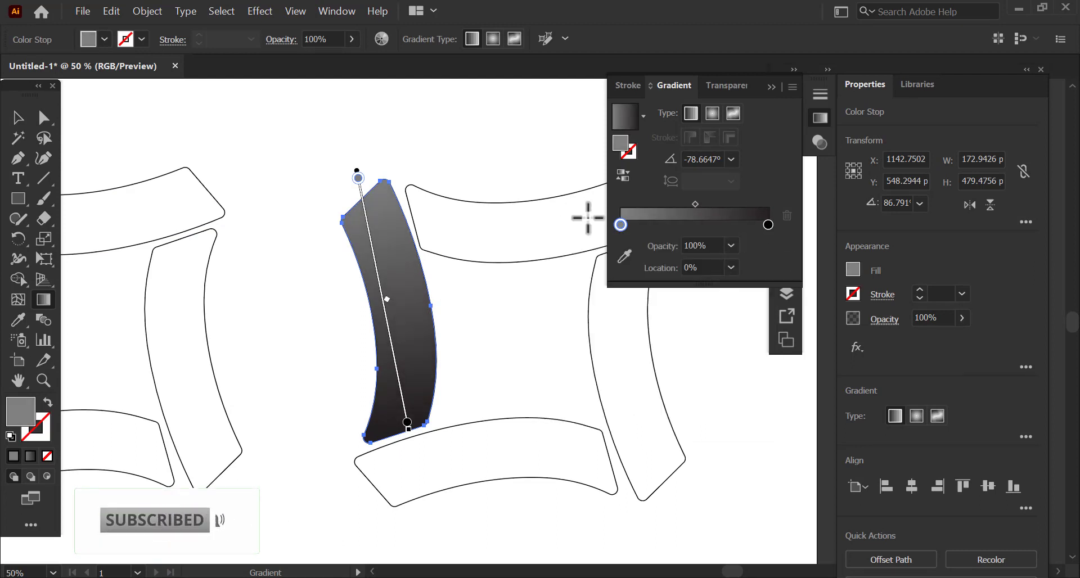
pyautogui.doubleClick(768, 224)
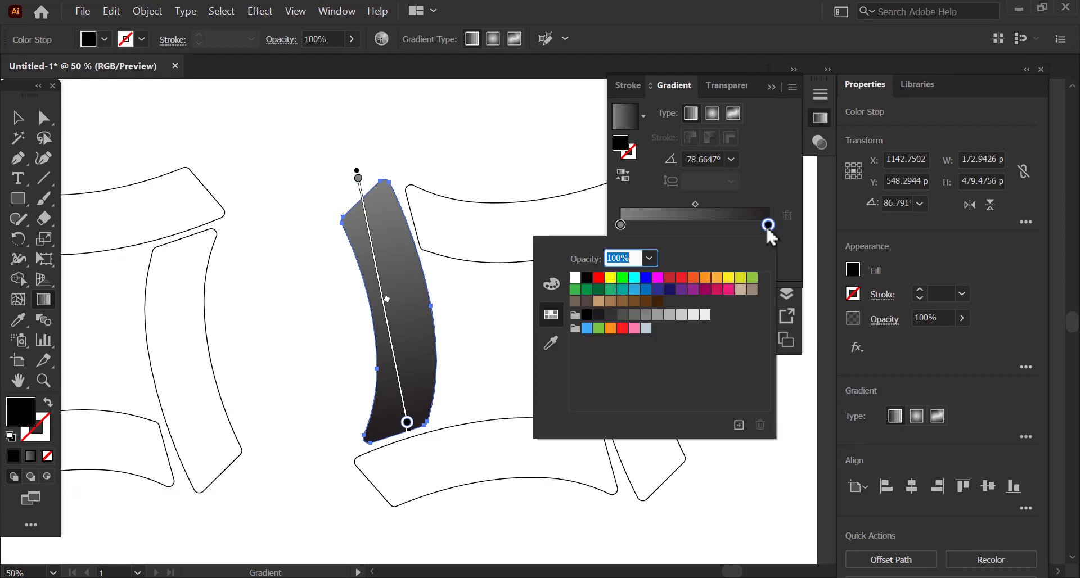
pyautogui.click(610, 315)
pyautogui.click(19, 119)
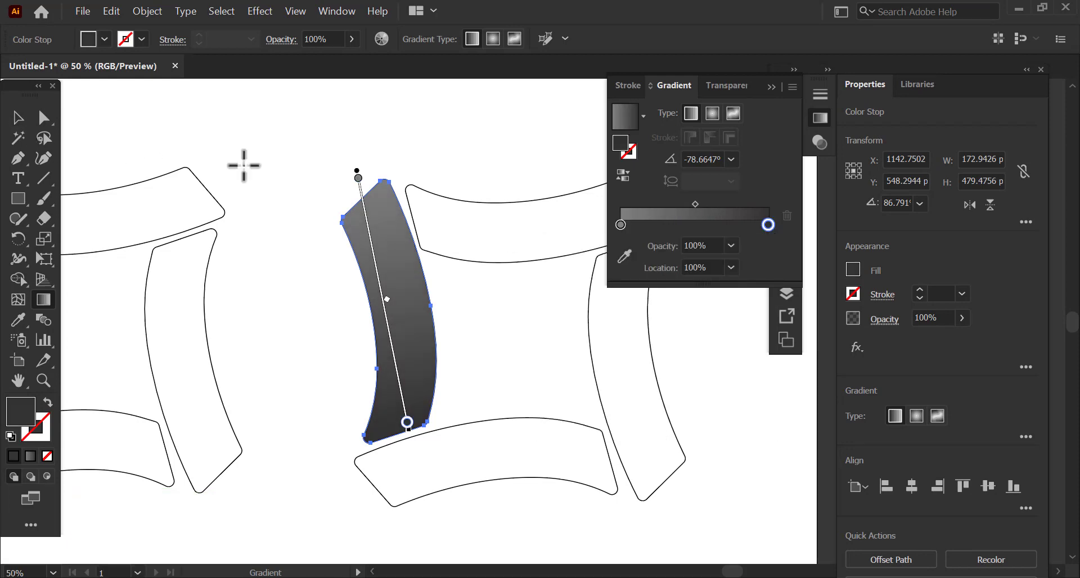
pyautogui.click(12, 117)
pyautogui.click(399, 120)
# Step: Remove the stroke from the gradient-filled left band
pyautogui.moveTo(473, 189); pyautogui.dragTo(330, 196)
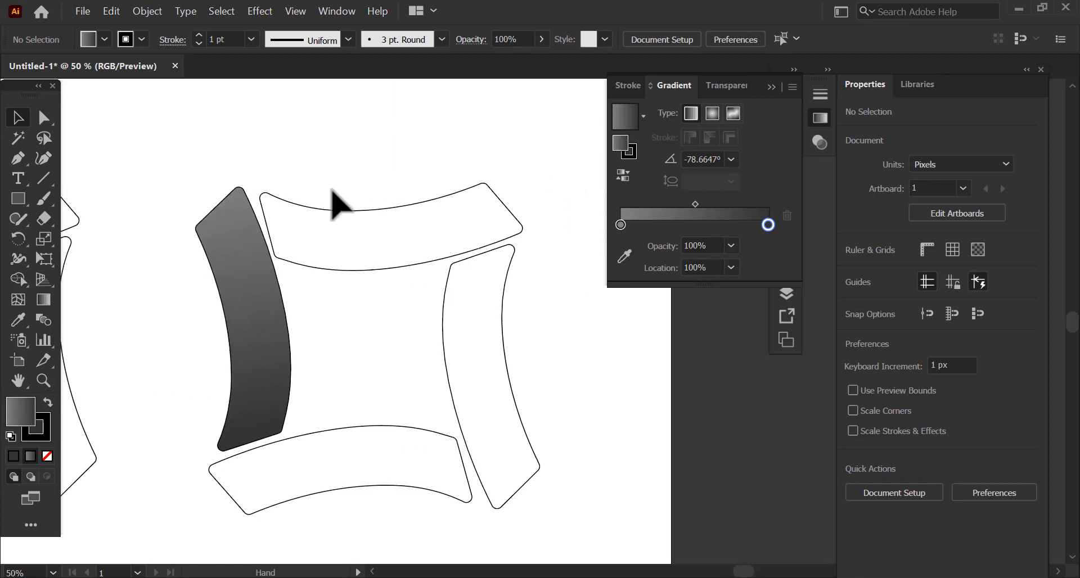
pyautogui.moveTo(163, 190); pyautogui.dragTo(204, 266)
pyautogui.click(43, 436)
pyautogui.click(47, 456)
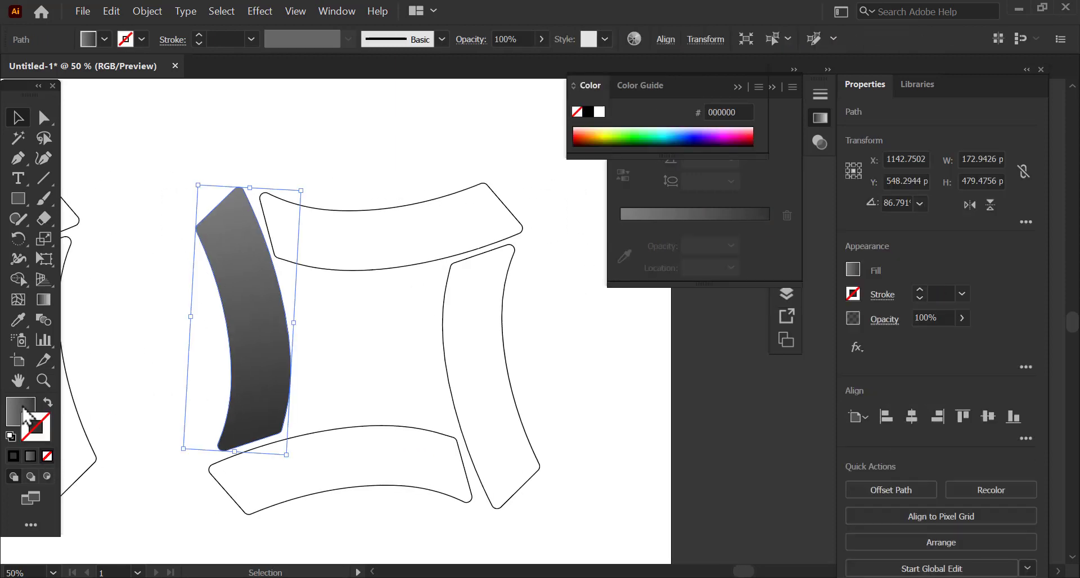
# Step: Copy the left band's gradient fill and missing stroke to the top, right and bottom bands with the Eyedropper
pyautogui.click(360, 237)
pyautogui.click(18, 319)
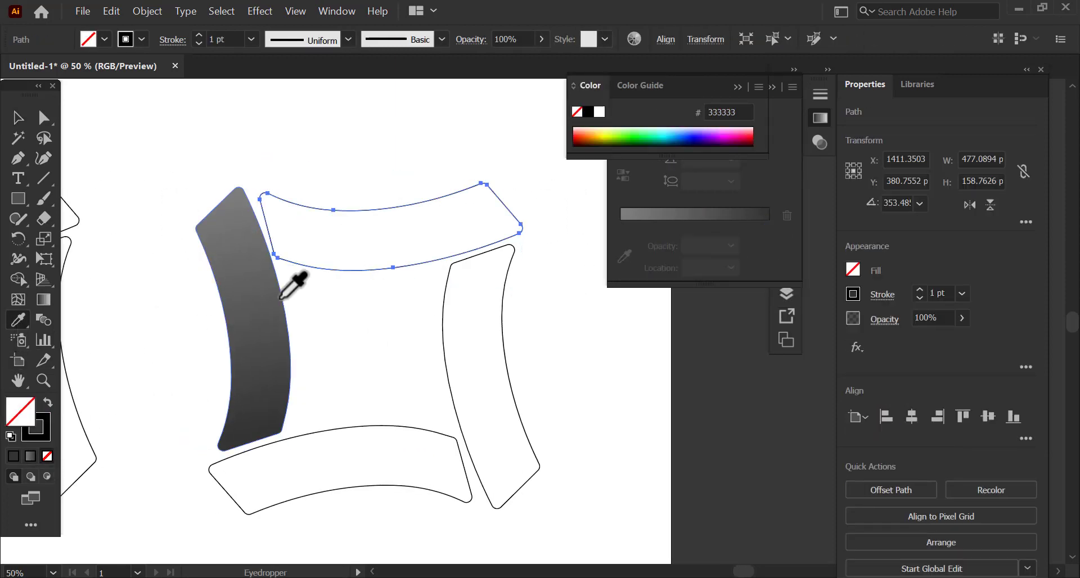
pyautogui.click(280, 298)
pyautogui.press('v')
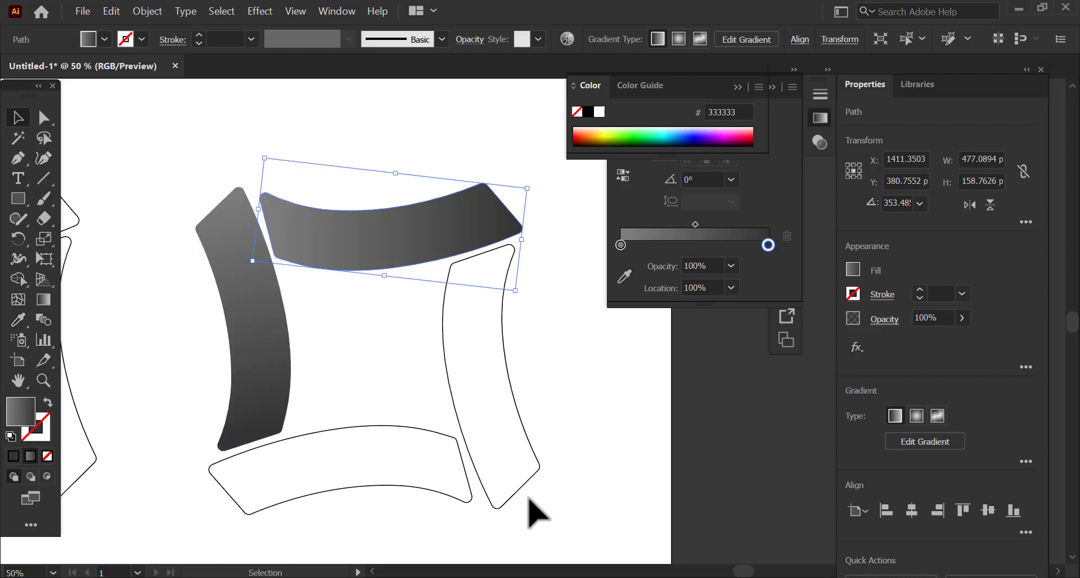
pyautogui.moveTo(529, 497); pyautogui.dragTo(436, 446)
pyautogui.click(18, 319)
pyautogui.click(249, 325)
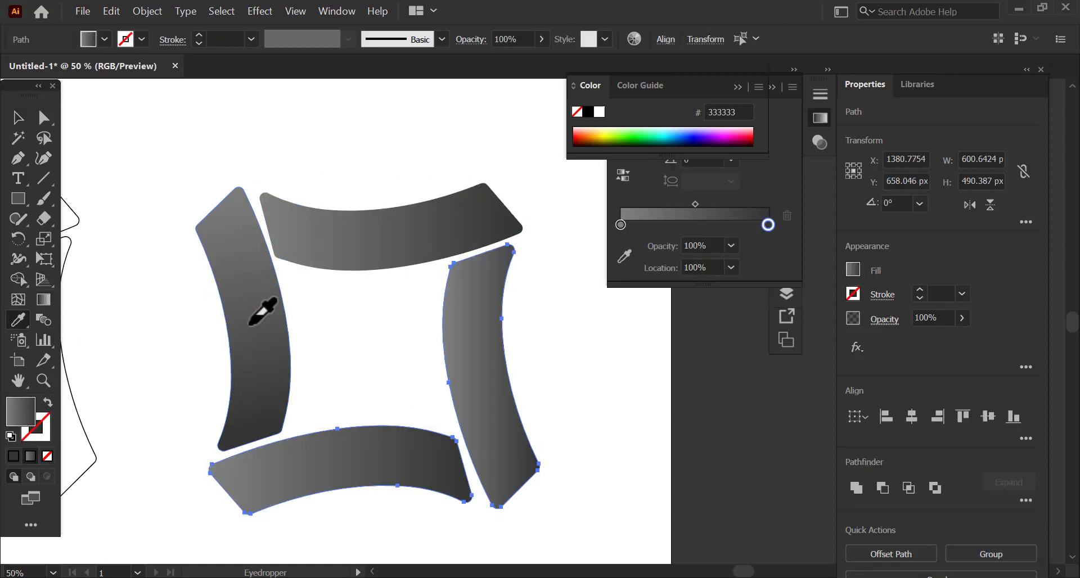
pyautogui.press('v')
pyautogui.click(356, 164)
# Step: Redirect the bottom band's gradient to run nearly horizontally, lighter at the left end and darker at the right
pyautogui.click(397, 475)
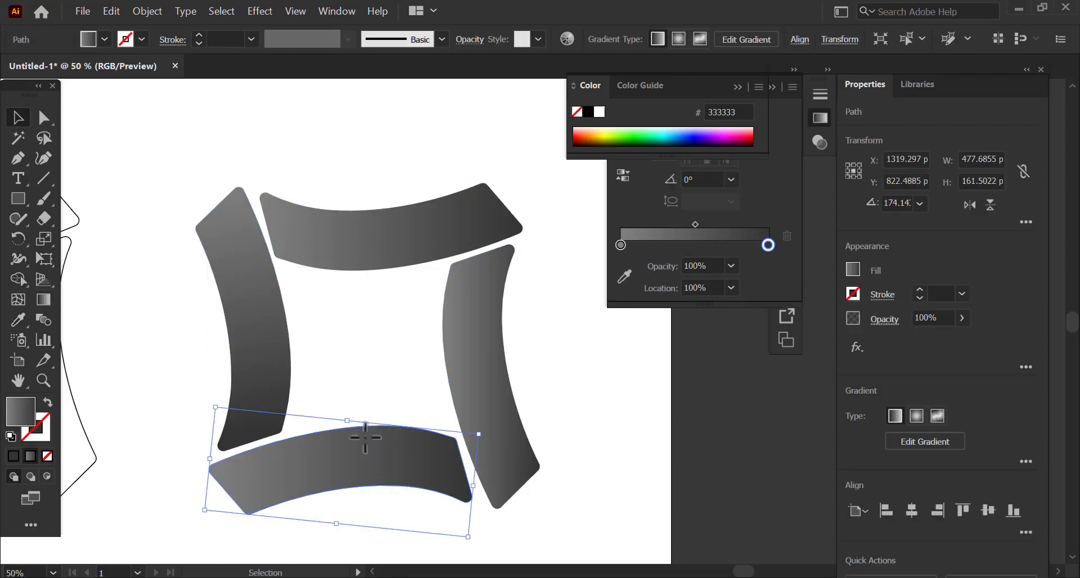
pyautogui.press('g')
pyautogui.moveTo(217, 506); pyautogui.dragTo(361, 473)
pyautogui.moveTo(185, 473); pyautogui.dragTo(463, 467)
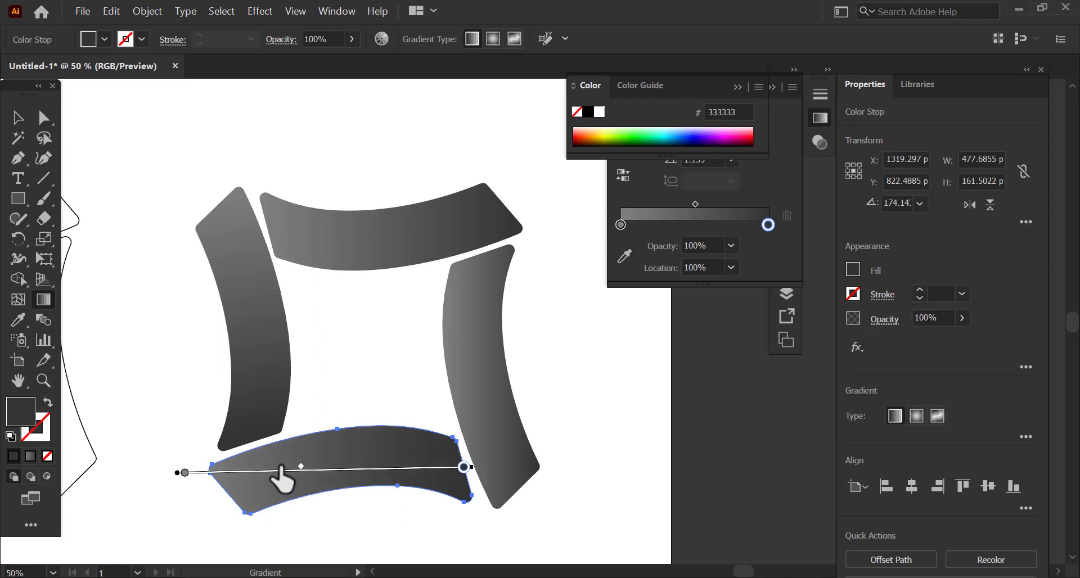
pyautogui.moveTo(280, 468); pyautogui.dragTo(272, 468)
# Step: Redirect the right band's gradient to about 99°, lighter at the lower end and darker toward the upper end
pyautogui.click(473, 366)
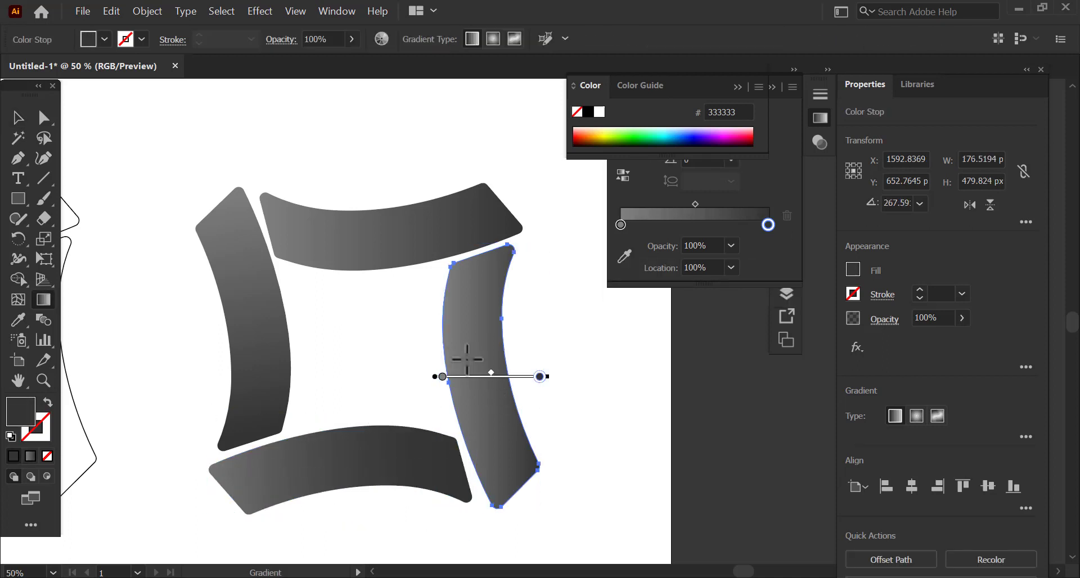
pyautogui.moveTo(480, 243); pyautogui.dragTo(491, 424)
pyautogui.moveTo(510, 510); pyautogui.dragTo(493, 389)
pyautogui.moveTo(520, 530); pyautogui.dragTo(484, 303)
pyautogui.press('v')
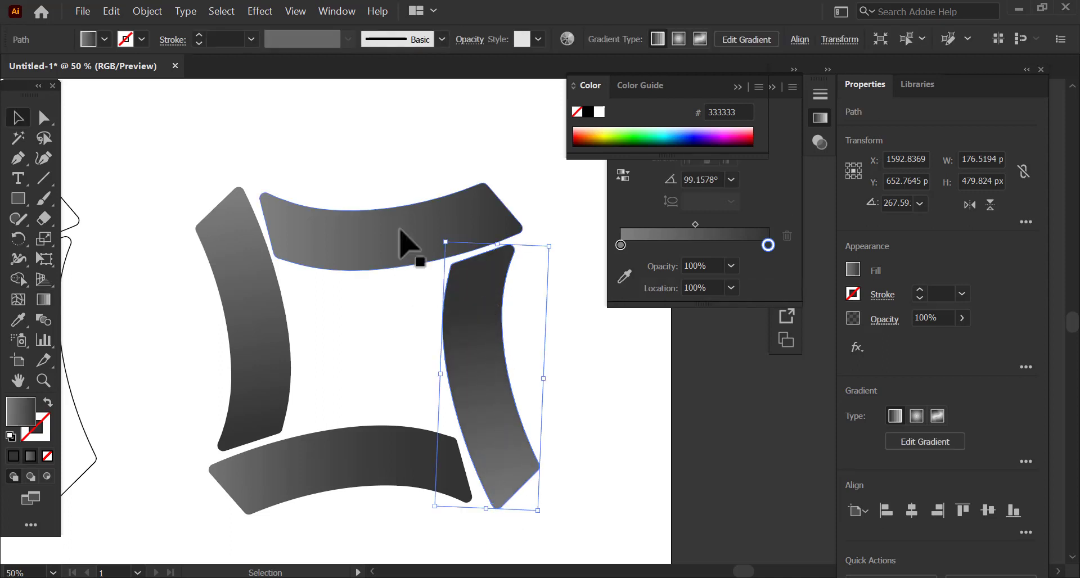
# Step: Redirect the top band's gradient to about -171°, lighter at the right end and darker at the left
pyautogui.click(405, 240)
pyautogui.click(574, 379)
pyautogui.click(456, 242)
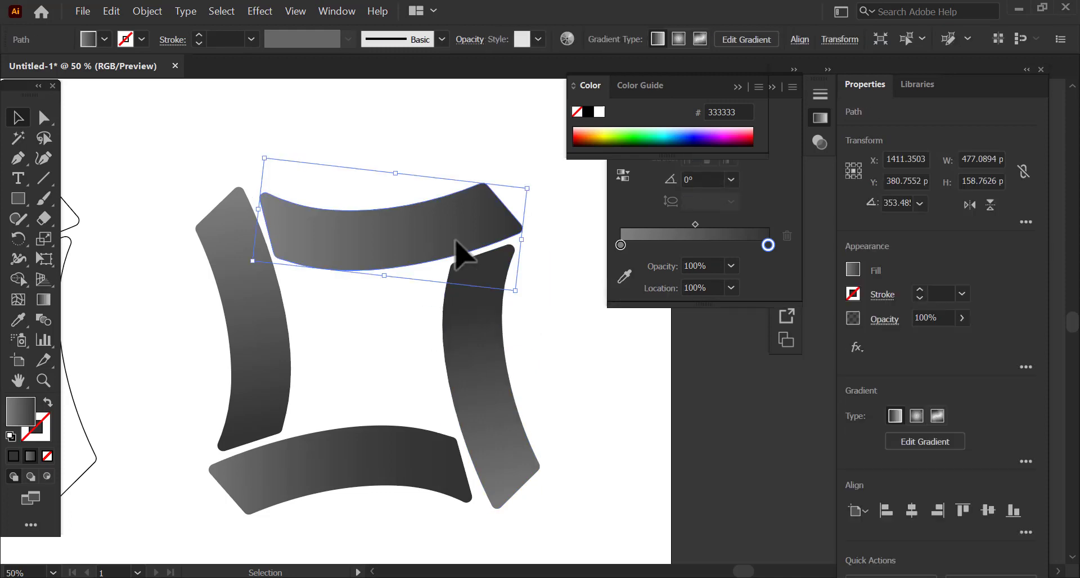
pyautogui.press('g')
pyautogui.moveTo(537, 197); pyautogui.dragTo(290, 236)
pyautogui.press('v')
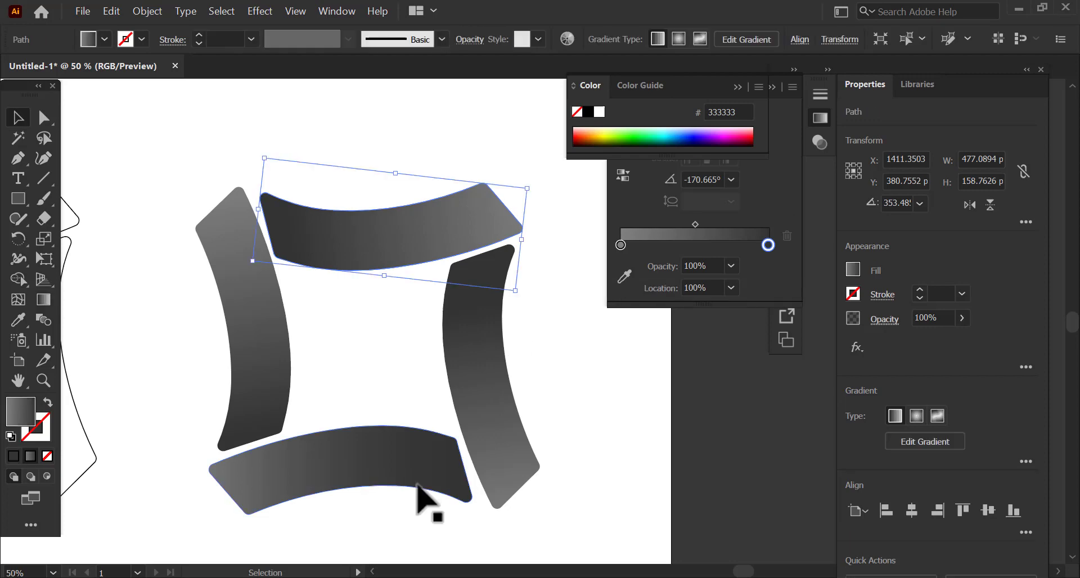
# Step: Redraw the bottom band's gradient at about 6°, lighter at the left end and darker toward the right
pyautogui.click(417, 482)
pyautogui.press('g')
pyautogui.moveTo(221, 502); pyautogui.dragTo(432, 458)
pyautogui.press('v')
pyautogui.click(464, 169)
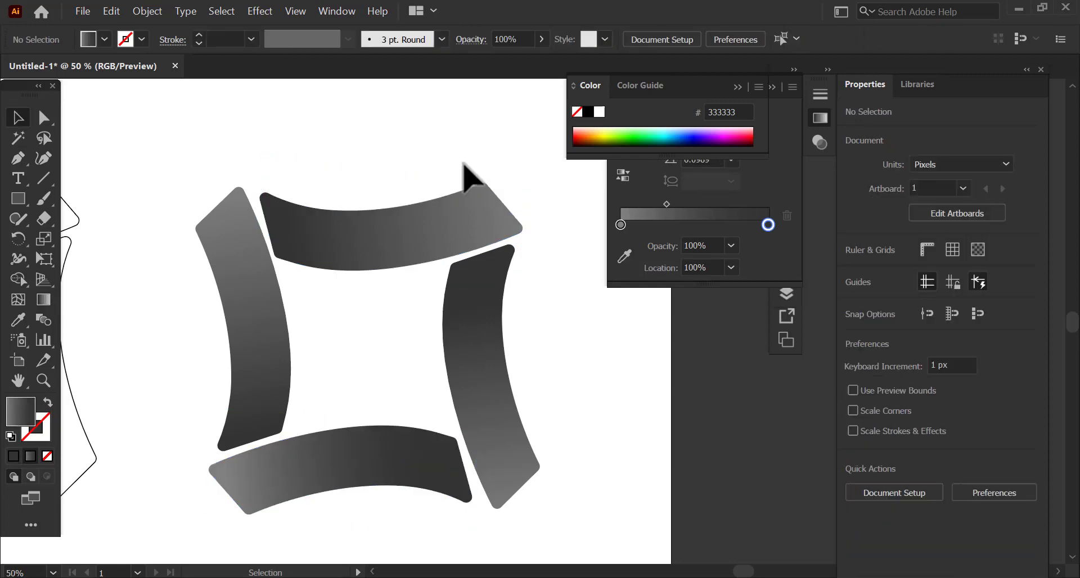
# Step: Select the top band and arrange the workspace so the Gradient panel is docked directly below the Swatches
pyautogui.click(478, 221)
pyautogui.doubleClick(621, 245)
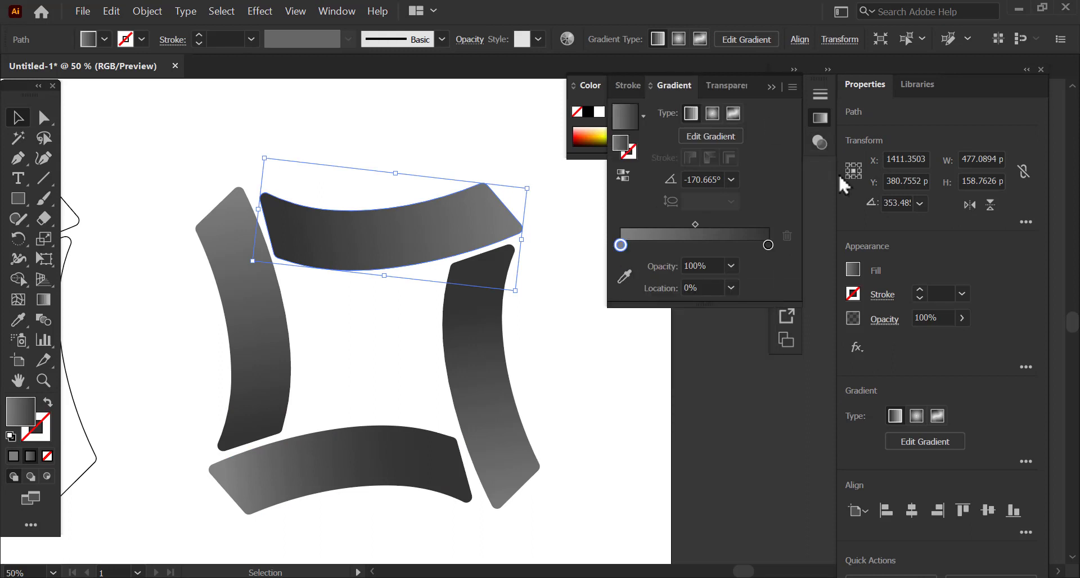
pyautogui.moveTo(666, 90); pyautogui.dragTo(565, 211)
pyautogui.click(769, 87)
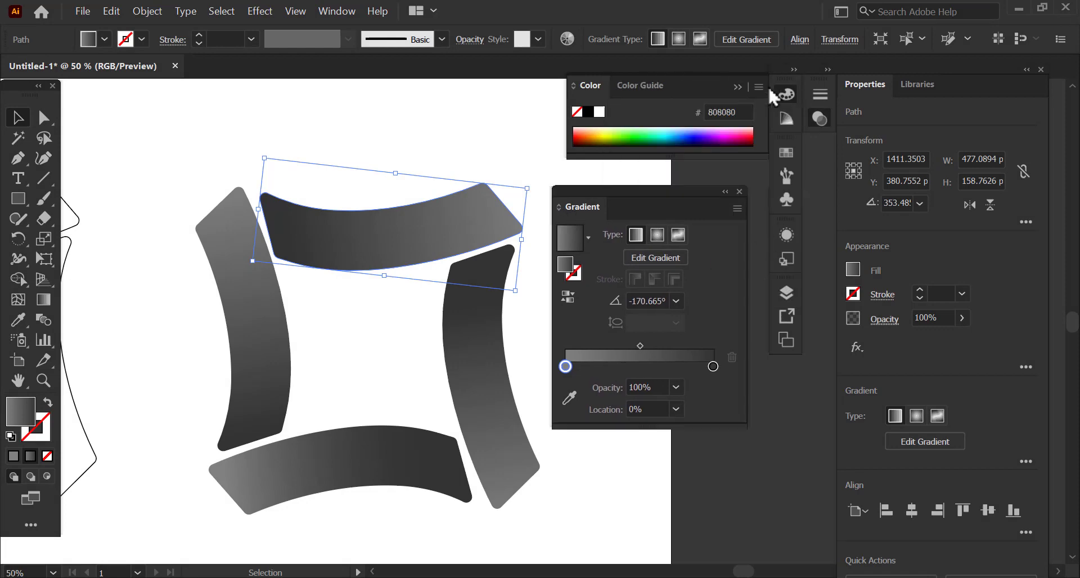
pyautogui.click(787, 153)
pyautogui.moveTo(599, 145)
pyautogui.mouseDown()
pyautogui.moveTo(730, 201)
pyautogui.moveTo(738, 271)
pyautogui.mouseUp()
pyautogui.click(532, 146)
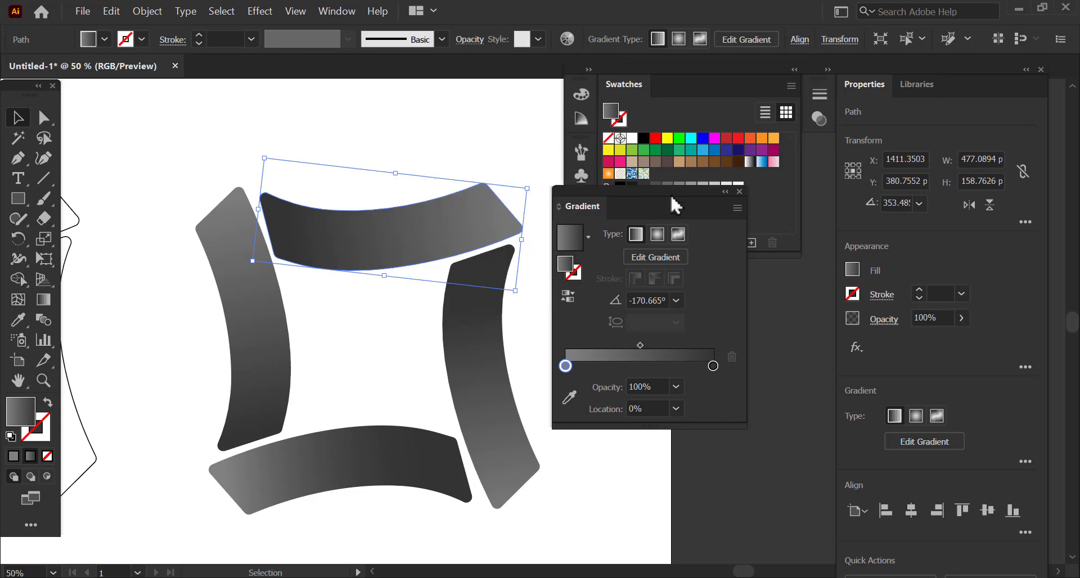
pyautogui.moveTo(676, 205)
pyautogui.mouseDown()
pyautogui.moveTo(672, 315)
pyautogui.moveTo(703, 270)
pyautogui.mouseUp()
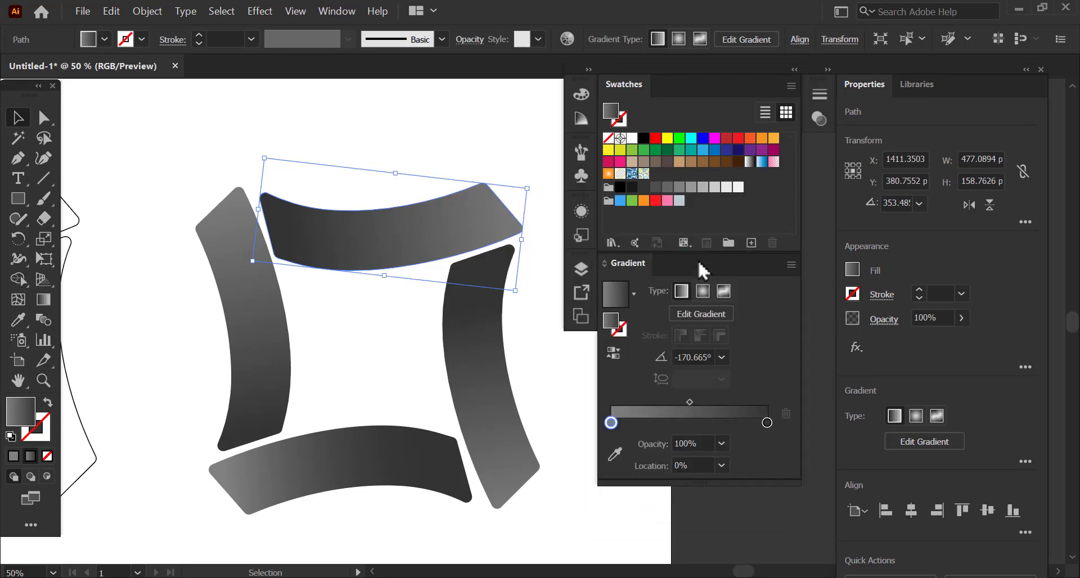
# Step: Try a bright-to-dark blue gradient on the top band and an orange-to-red gradient on the right band
pyautogui.moveTo(702, 139); pyautogui.dragTo(615, 423)
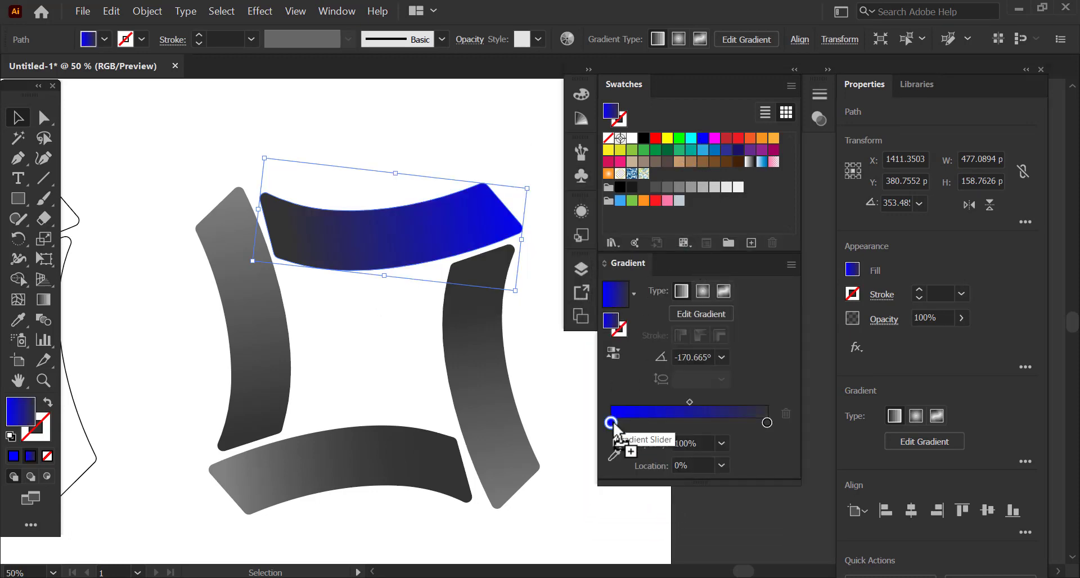
pyautogui.moveTo(739, 150); pyautogui.dragTo(767, 427)
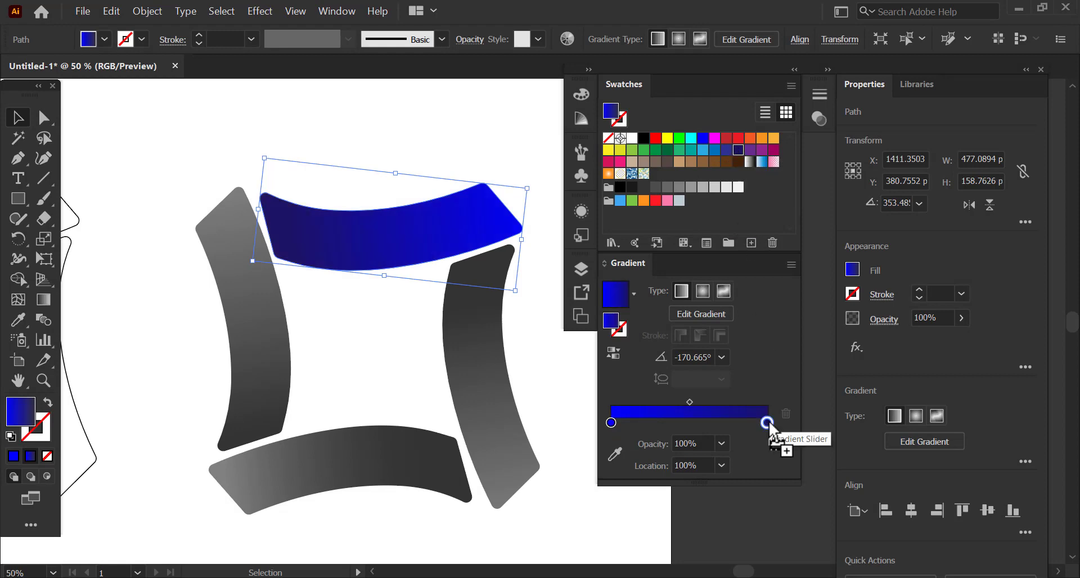
pyautogui.click(486, 354)
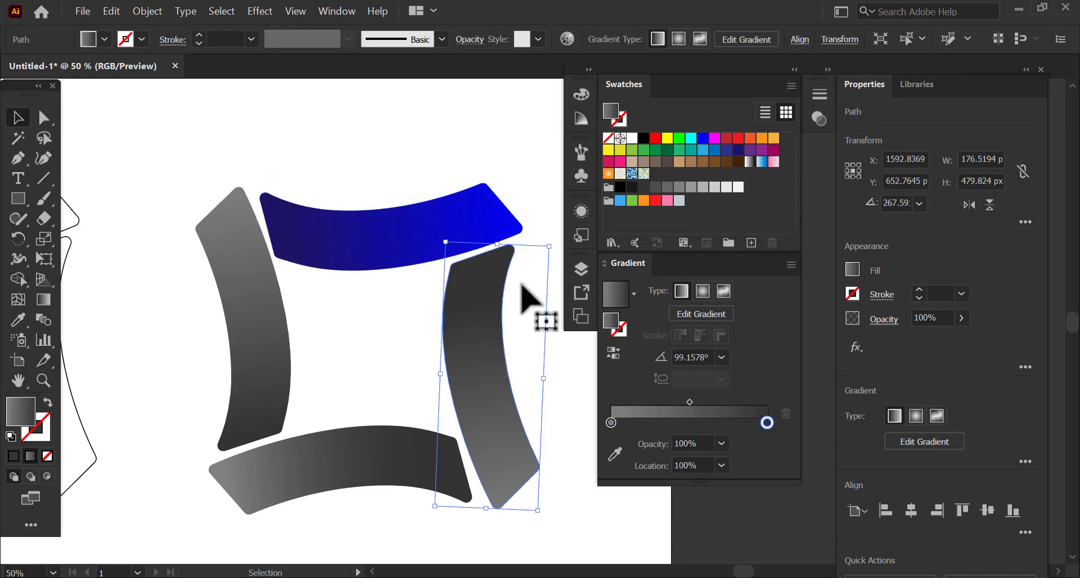
pyautogui.moveTo(762, 139); pyautogui.dragTo(612, 423)
pyautogui.moveTo(739, 138); pyautogui.dragTo(769, 425)
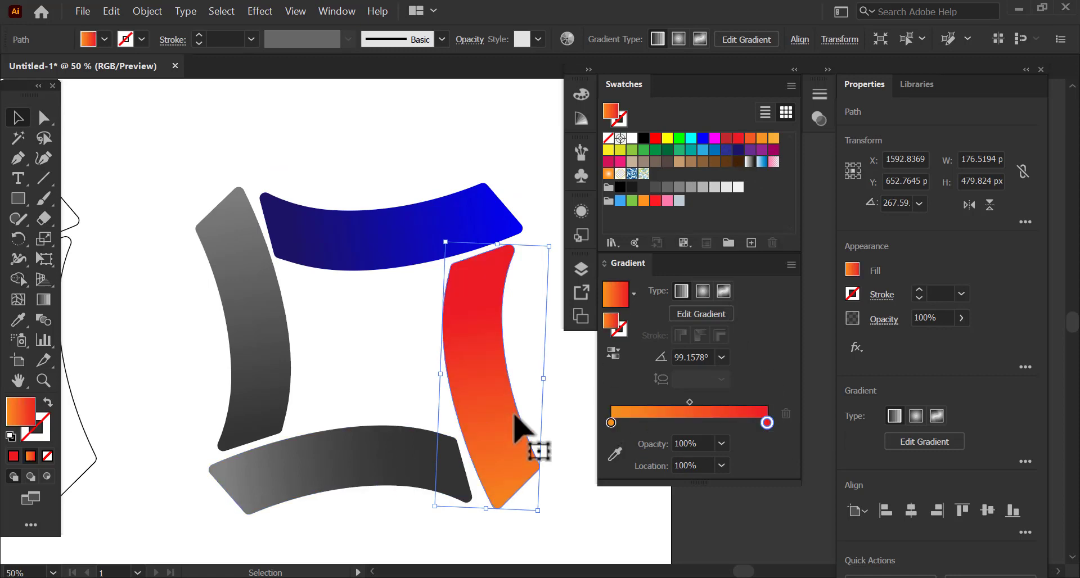
# Step: Undo the orange-to-red recoloring of the right band and the blue recoloring of the top band
pyautogui.hotkey('ctrl', 'z')
pyautogui.hotkey('ctrl', 'z')
pyautogui.hotkey('ctrl', 'z')
pyautogui.hotkey('ctrl', 'z')
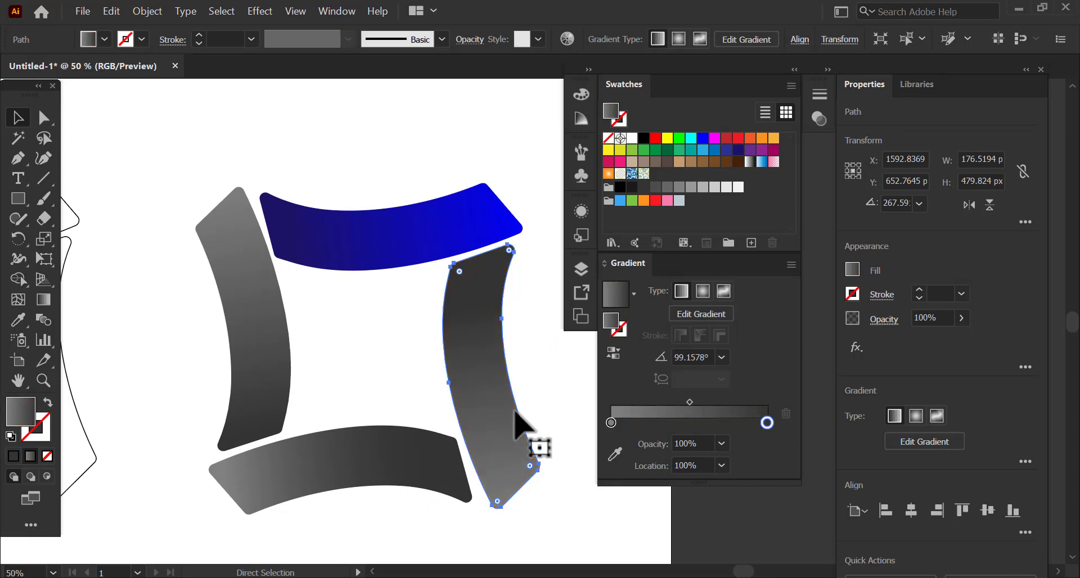
pyautogui.hotkey('ctrl', 'z')
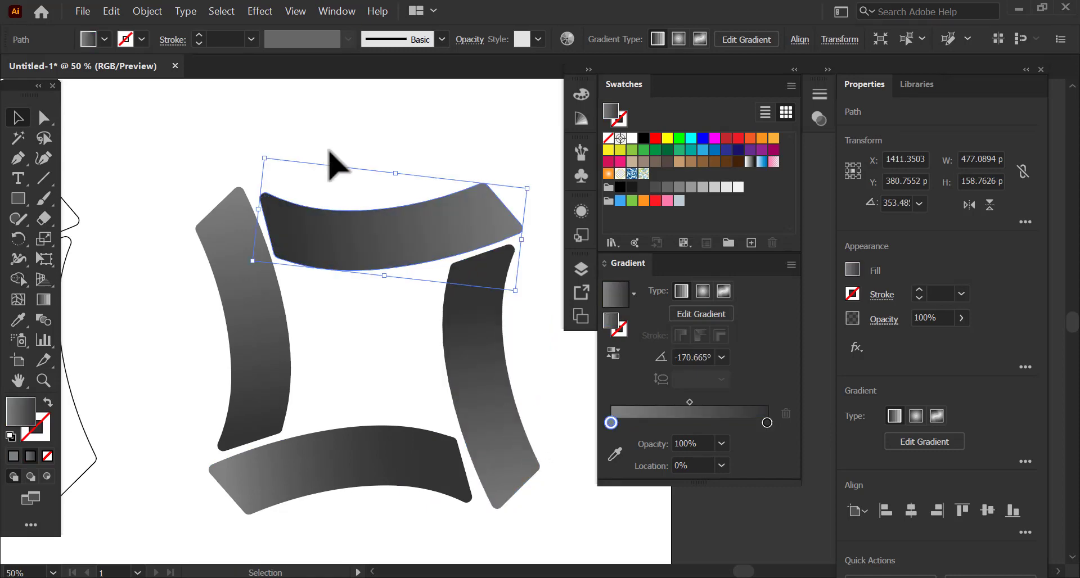
# Step: Recolor the top band's gradient with swatches, light blue at the start and medium blue at the end
pyautogui.click(333, 161)
pyautogui.click(374, 252)
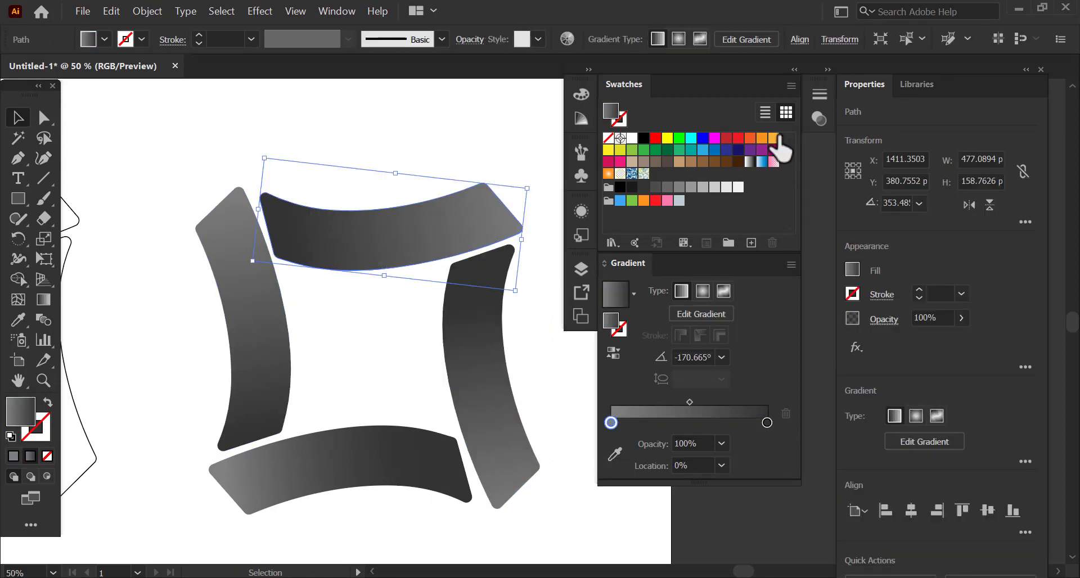
pyautogui.moveTo(712, 152); pyautogui.dragTo(767, 423)
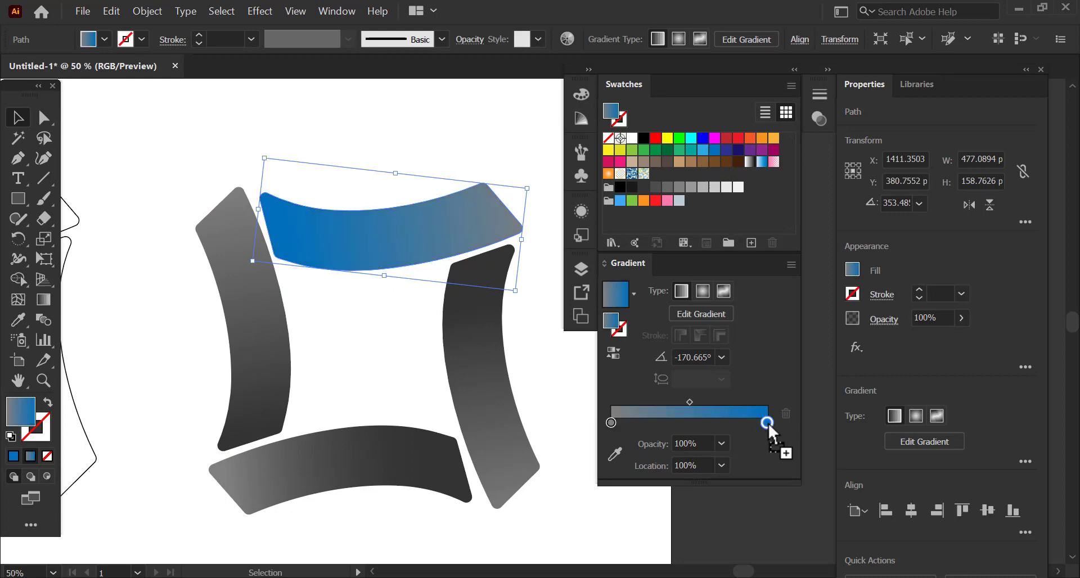
pyautogui.moveTo(695, 221); pyautogui.dragTo(611, 423)
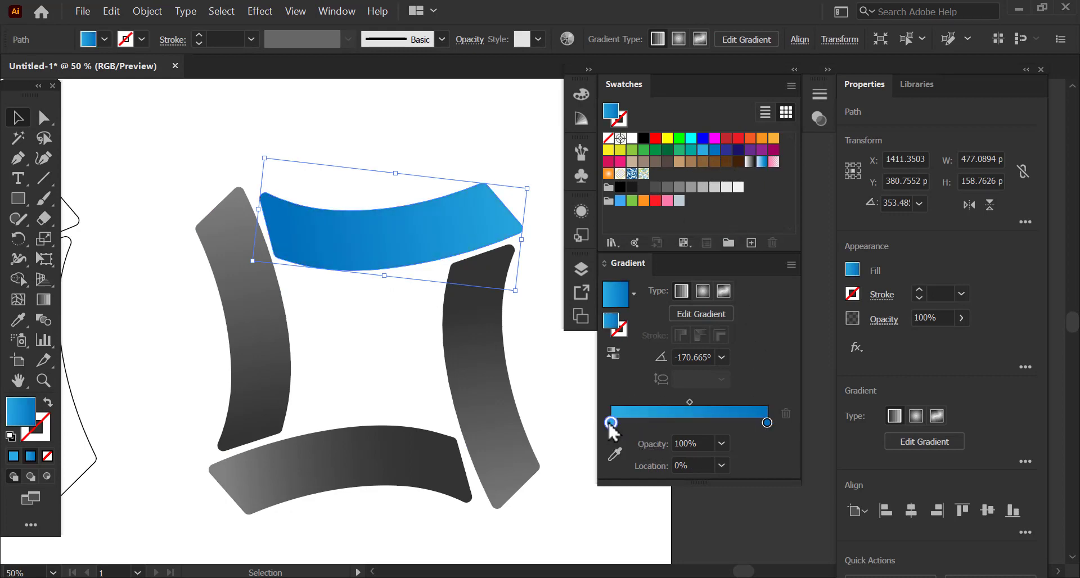
# Step: Deepen the end color of the top band's gradient to 0051BC by setting its green value to 81
pyautogui.doubleClick(767, 423)
pyautogui.click(549, 242)
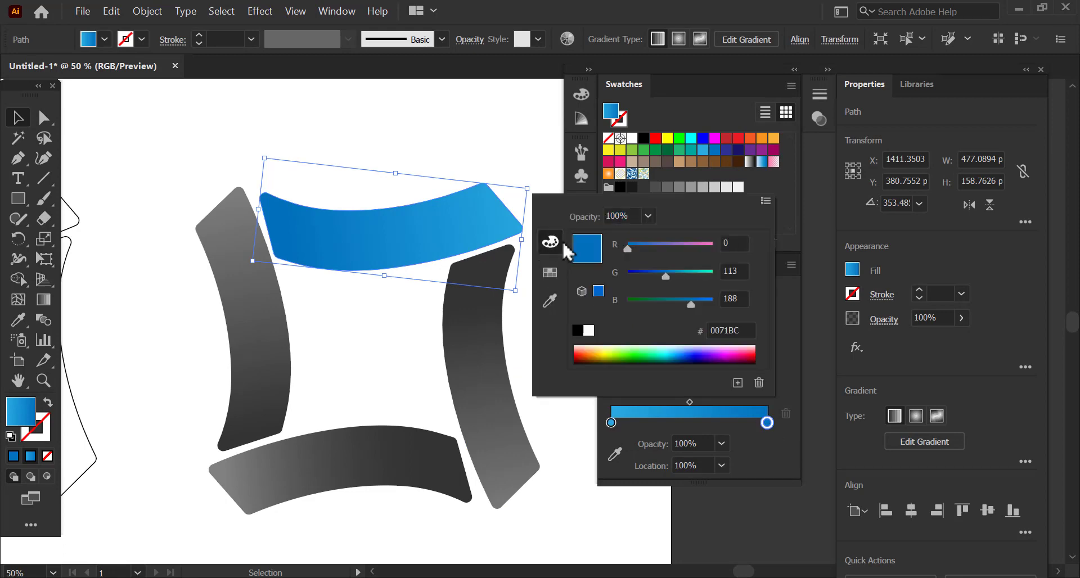
pyautogui.moveTo(666, 277); pyautogui.dragTo(653, 277)
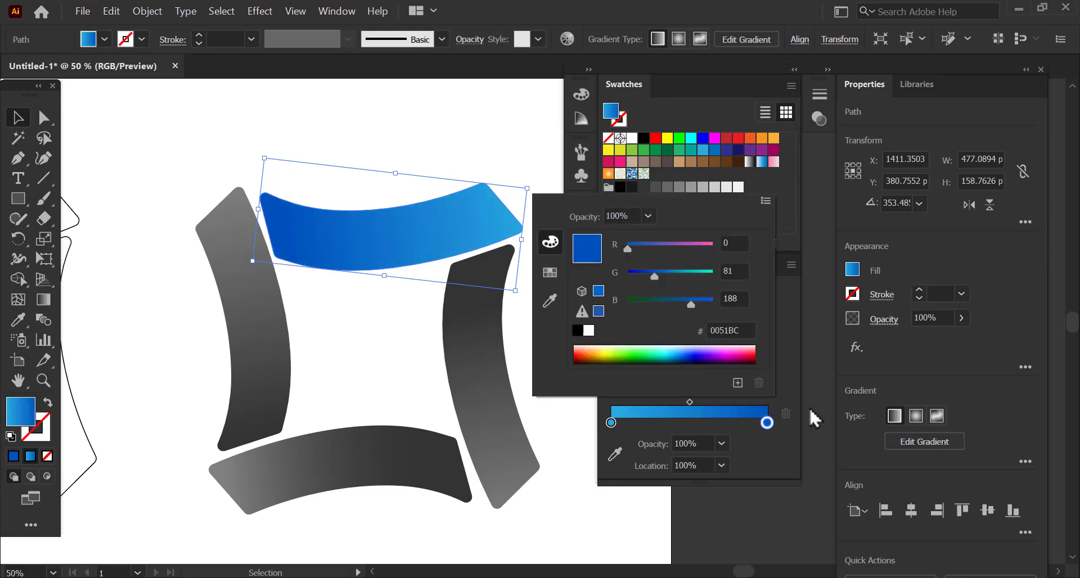
pyautogui.click(796, 415)
# Step: Recolor the right band's gradient from a near-white swatch to the light gray R=204 G=204 B=204 swatch
pyautogui.click(485, 366)
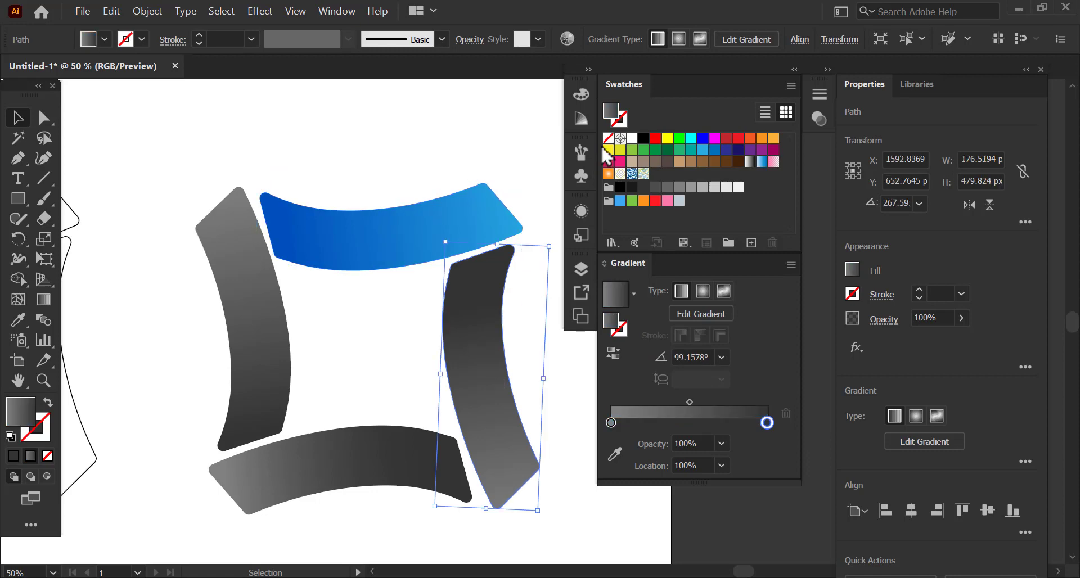
pyautogui.moveTo(738, 189); pyautogui.dragTo(612, 424)
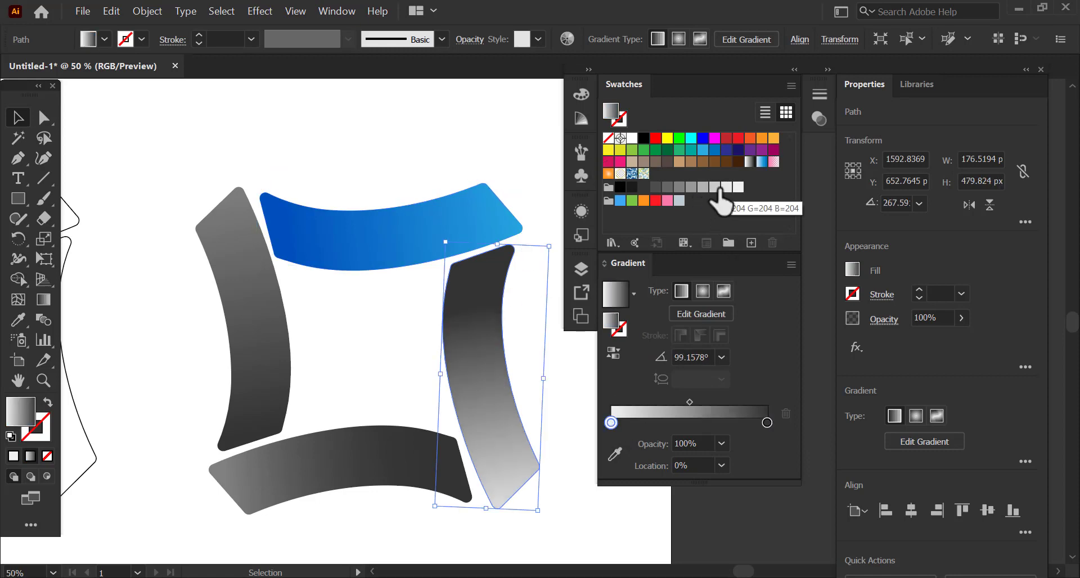
pyautogui.moveTo(718, 190); pyautogui.dragTo(768, 425)
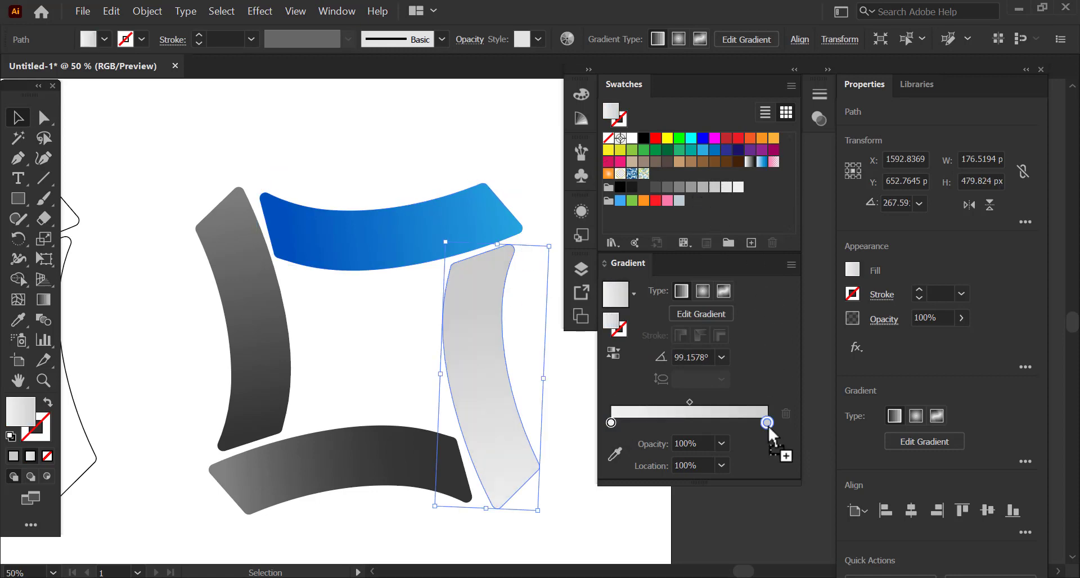
# Step: Recolor the bottom band's gradient from bright green to a darker green with a G value of about 177
pyautogui.click(410, 483)
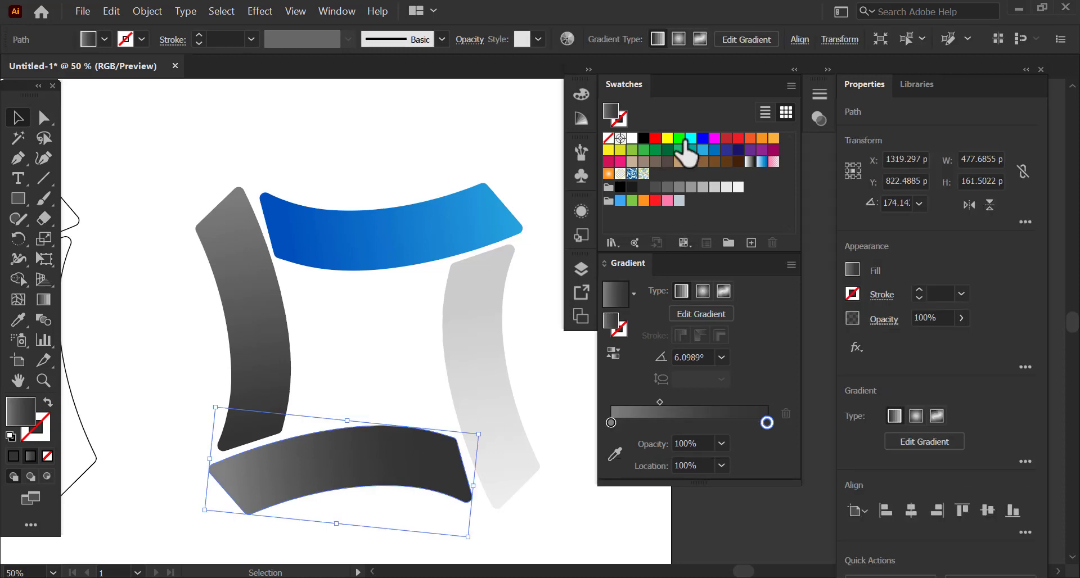
pyautogui.moveTo(680, 139); pyautogui.dragTo(612, 424)
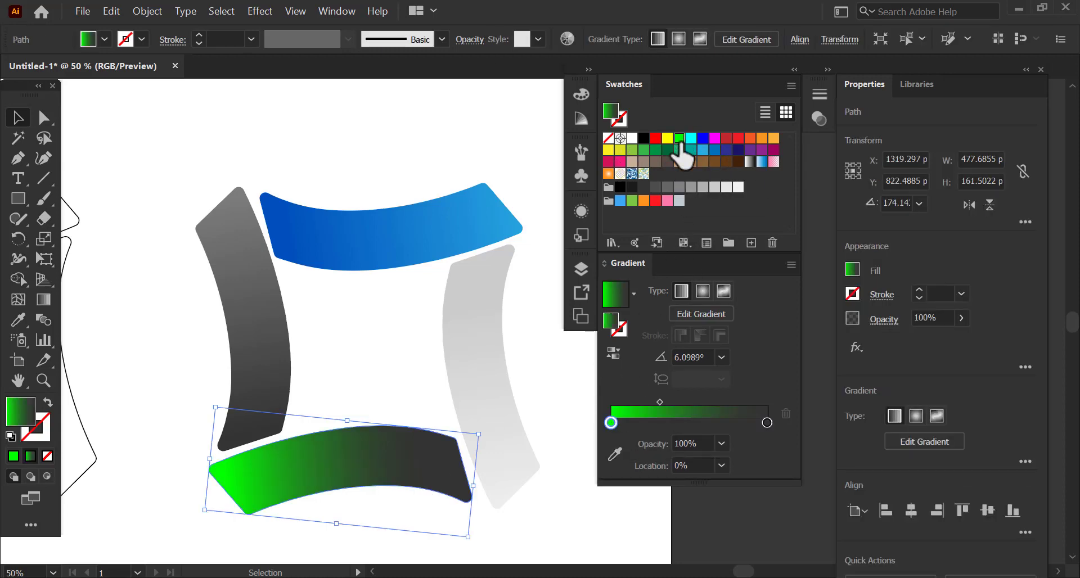
pyautogui.moveTo(682, 149); pyautogui.dragTo(767, 427)
pyautogui.doubleClick(768, 423)
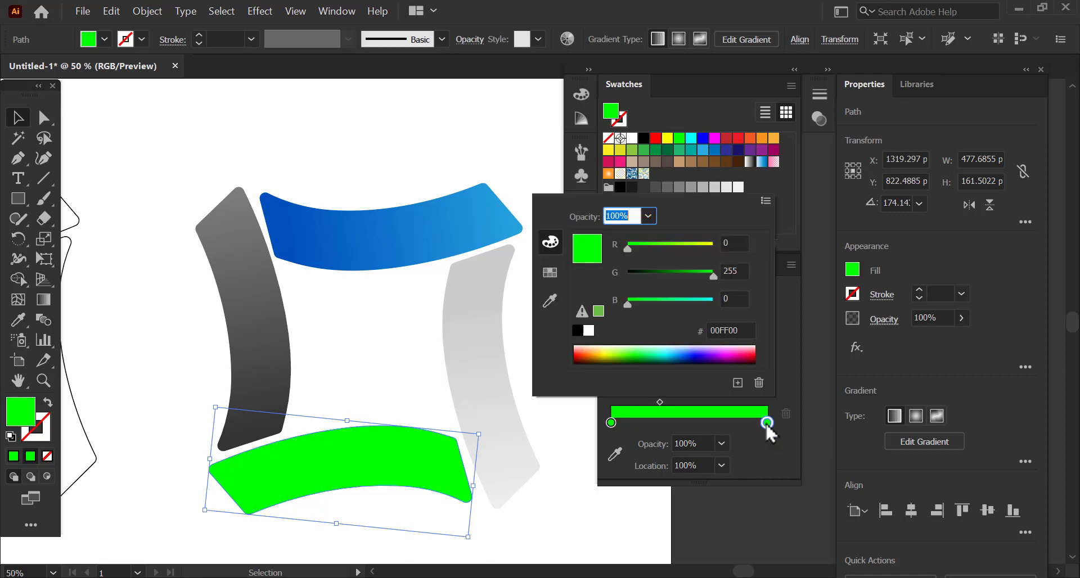
pyautogui.moveTo(705, 272); pyautogui.dragTo(687, 271)
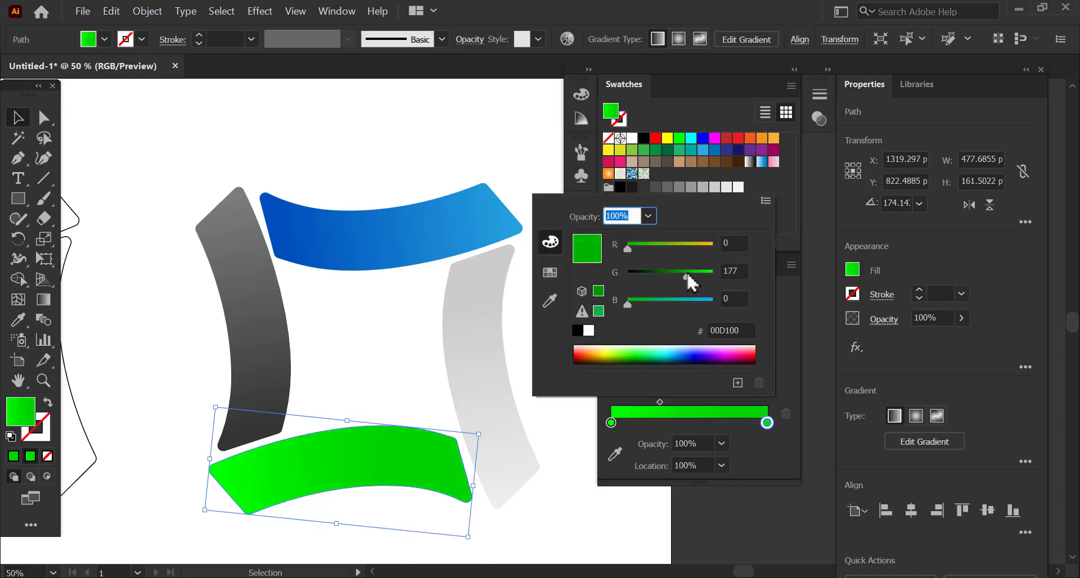
pyautogui.click(282, 330)
# Step: Set the end color of the left band's gradient to a lighter dark-gray swatch from the grays group
pyautogui.click(282, 331)
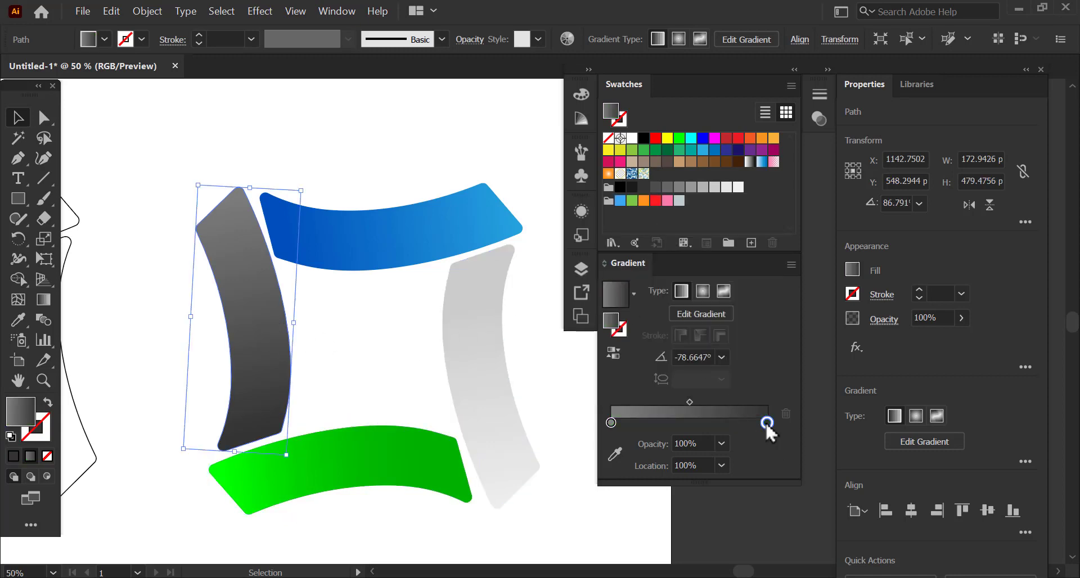
pyautogui.doubleClick(767, 423)
pyautogui.click(550, 272)
pyautogui.click(621, 272)
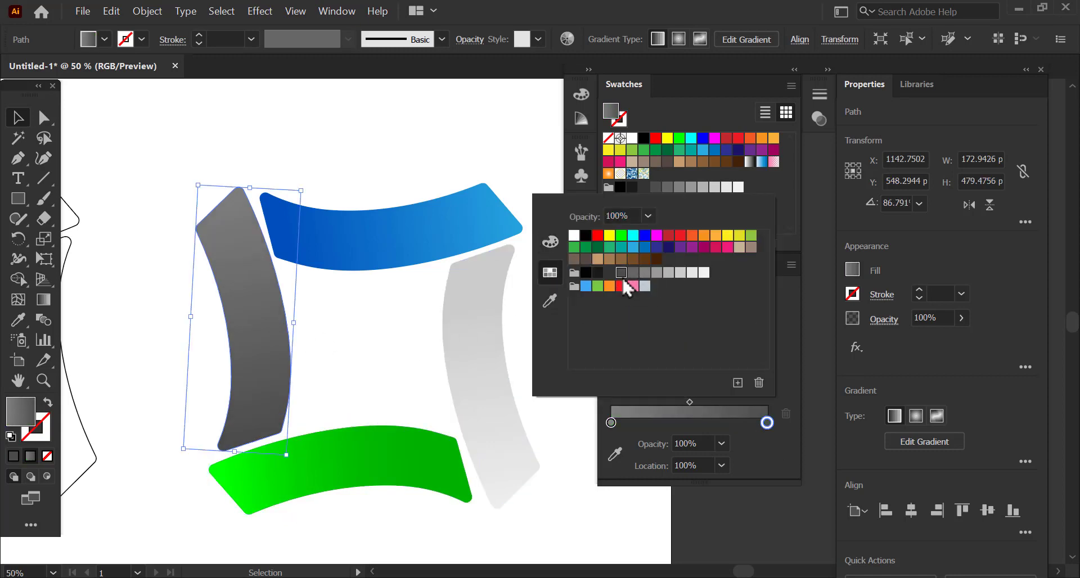
pyautogui.click(633, 272)
# Step: Set the start color of the left band's gradient to the gray R=179 G=179 B=179 swatch and deselect the band
pyautogui.click(611, 423)
pyautogui.doubleClick(611, 423)
pyautogui.click(657, 273)
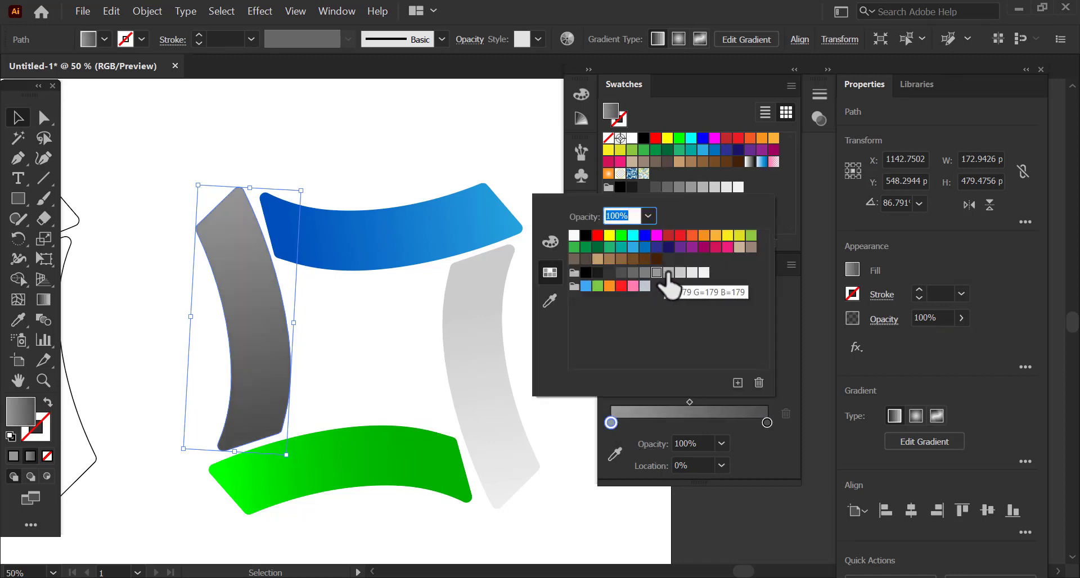
pyautogui.click(669, 273)
pyautogui.click(18, 117)
pyautogui.click(362, 117)
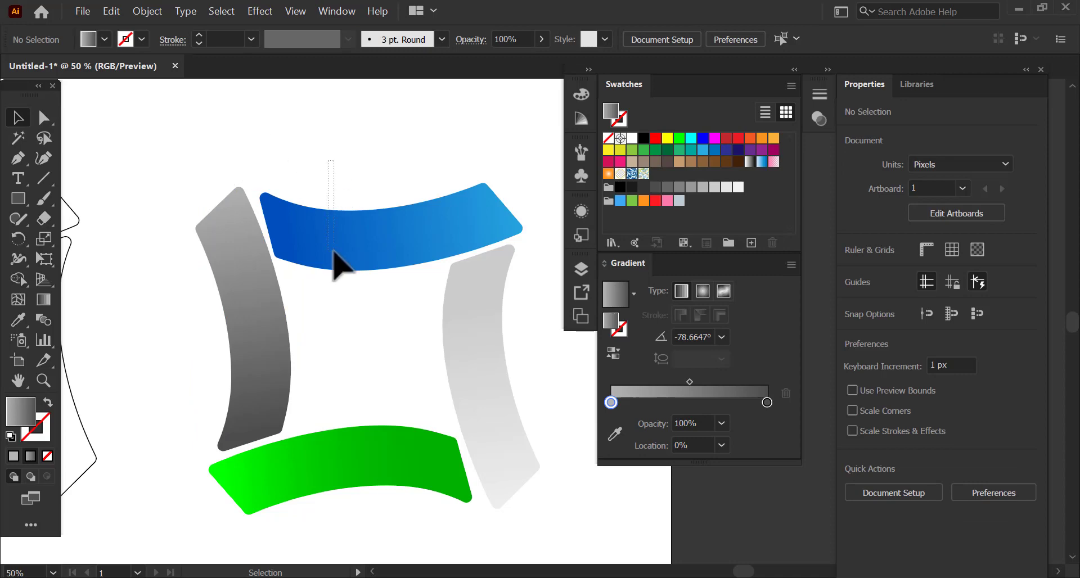
# Step: Add a drop shadow with 30% opacity to the gray left band, keeping the 7 px offsets and 5 px blur
pyautogui.click(336, 265)
pyautogui.click(368, 180)
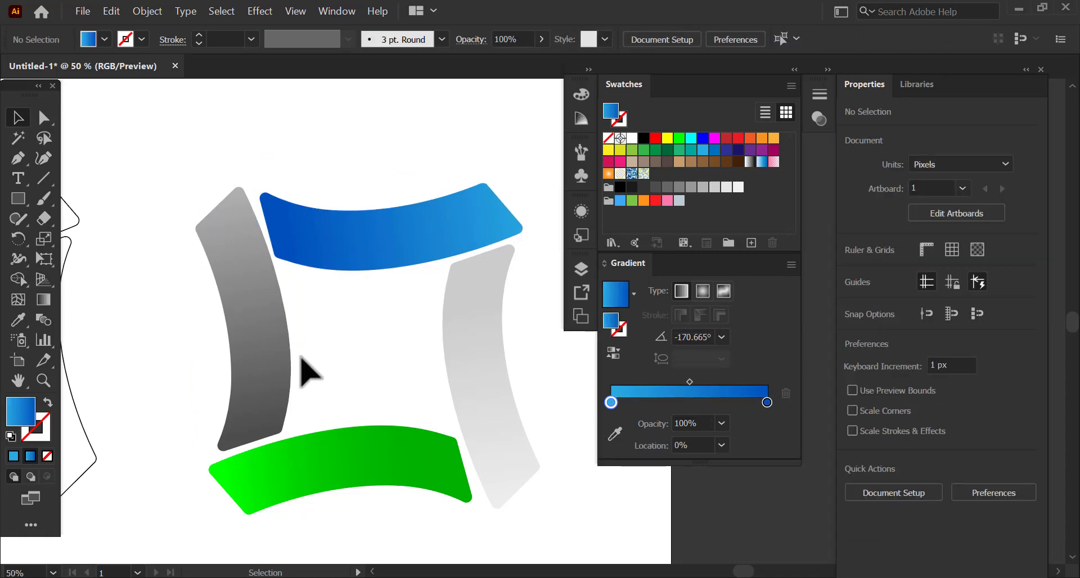
pyautogui.moveTo(182, 326); pyautogui.dragTo(329, 367)
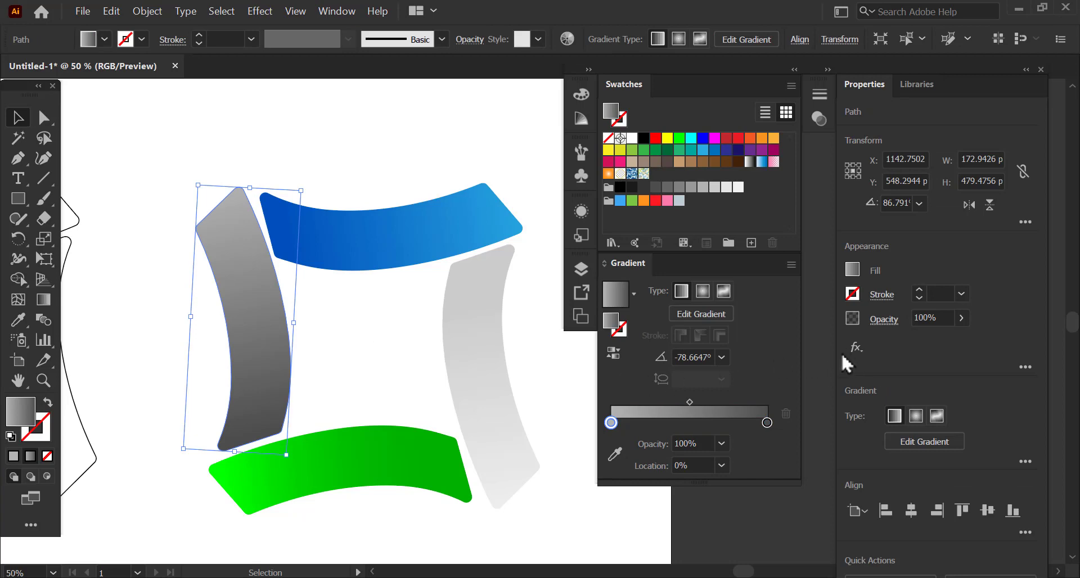
pyautogui.click(856, 347)
pyautogui.moveTo(889, 236)
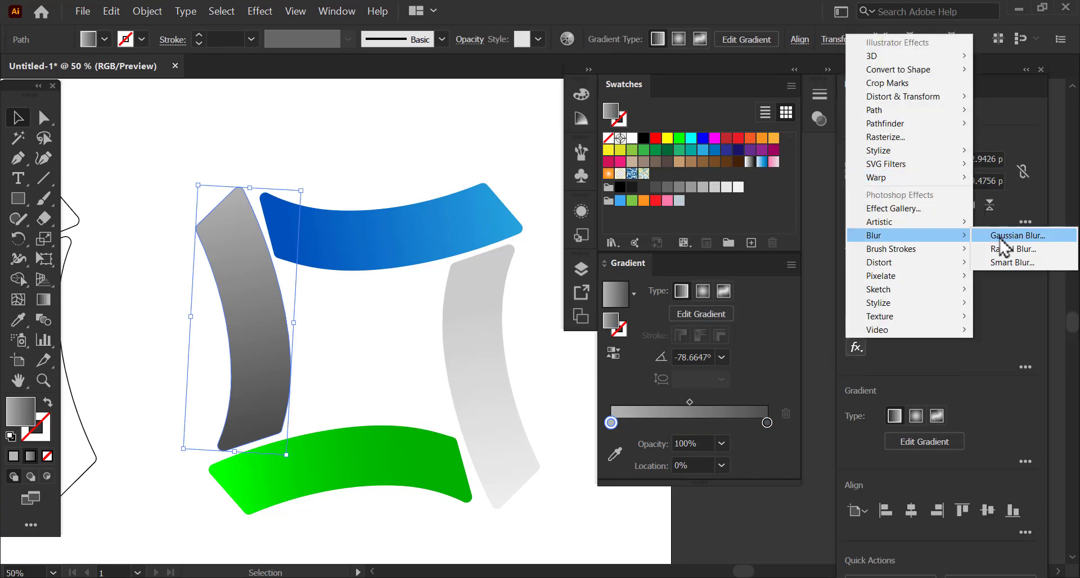
pyautogui.moveTo(917, 151)
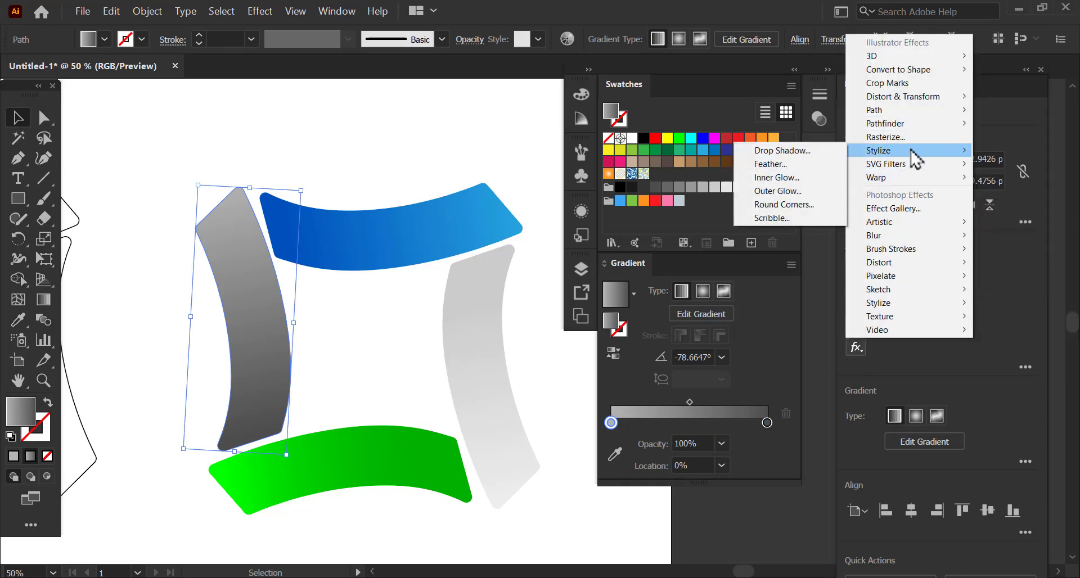
pyautogui.click(776, 154)
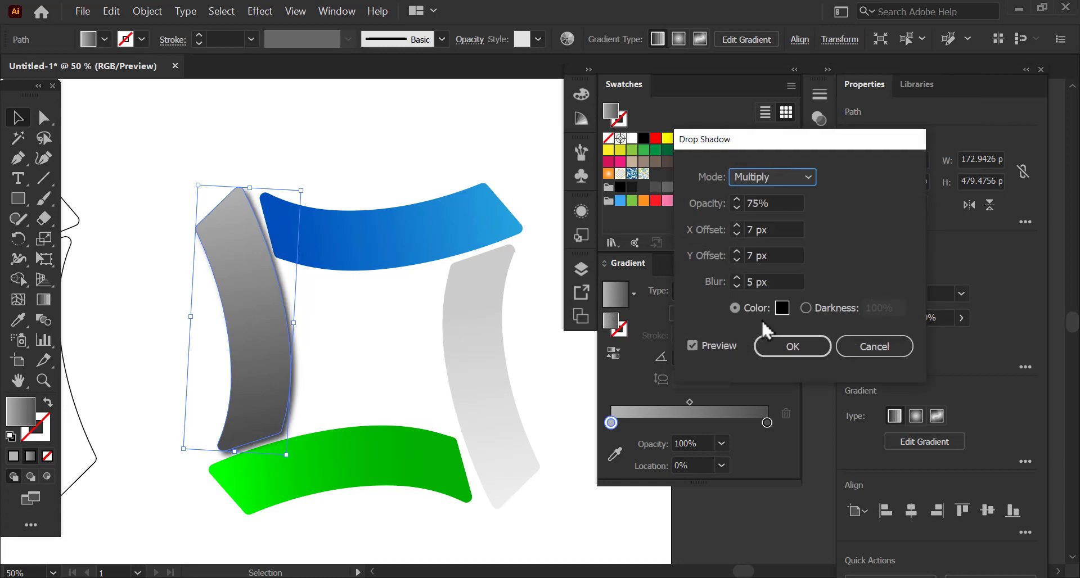
pyautogui.doubleClick(778, 203)
pyautogui.write('30')
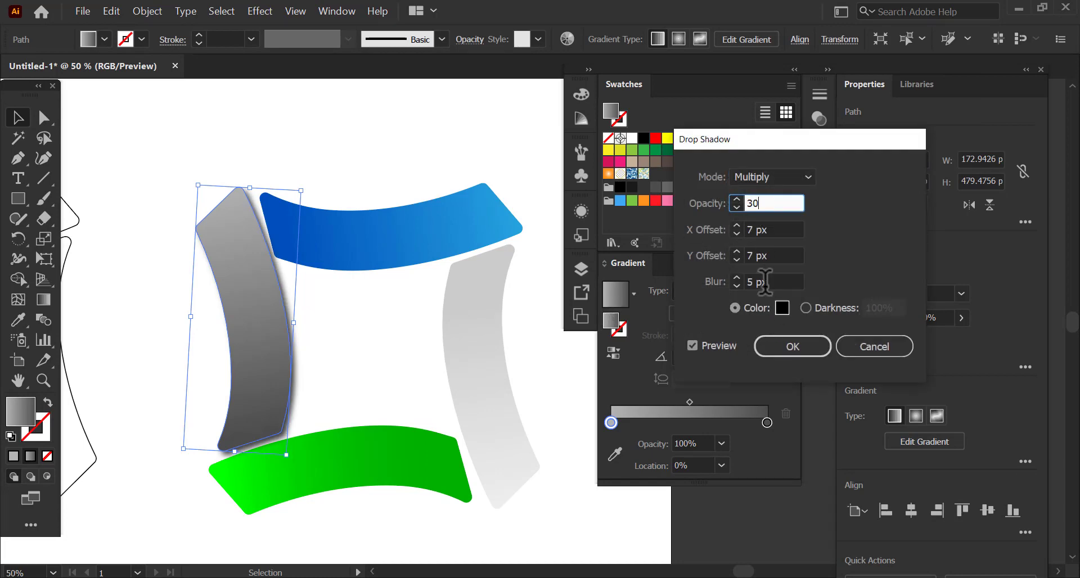
pyautogui.click(792, 346)
pyautogui.click(360, 194)
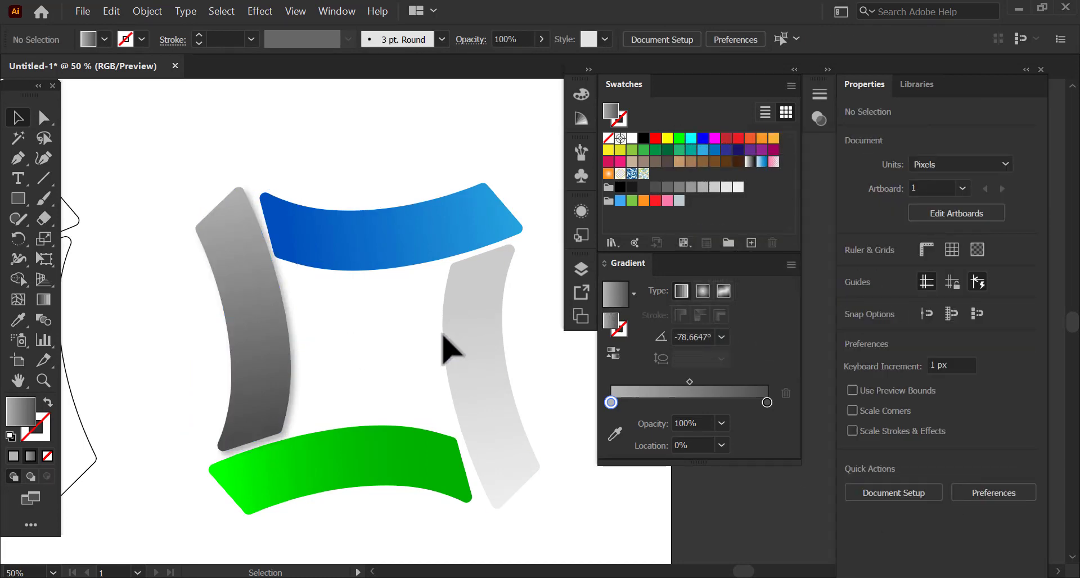
# Step: Apply the same 30% opacity drop shadow to the light gray right band
pyautogui.click(449, 350)
pyautogui.click(856, 347)
pyautogui.moveTo(895, 150)
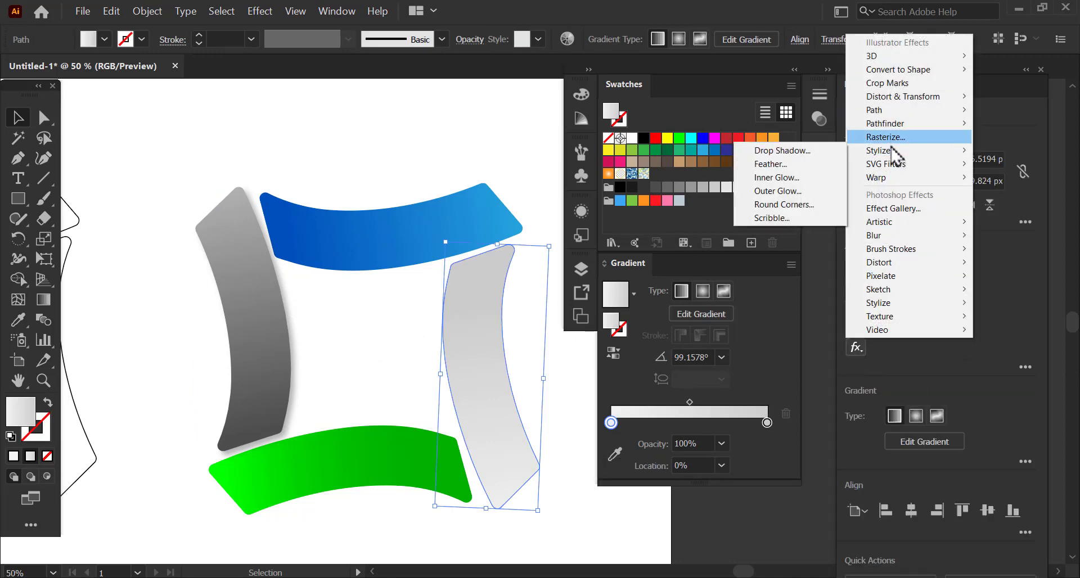
pyautogui.click(782, 151)
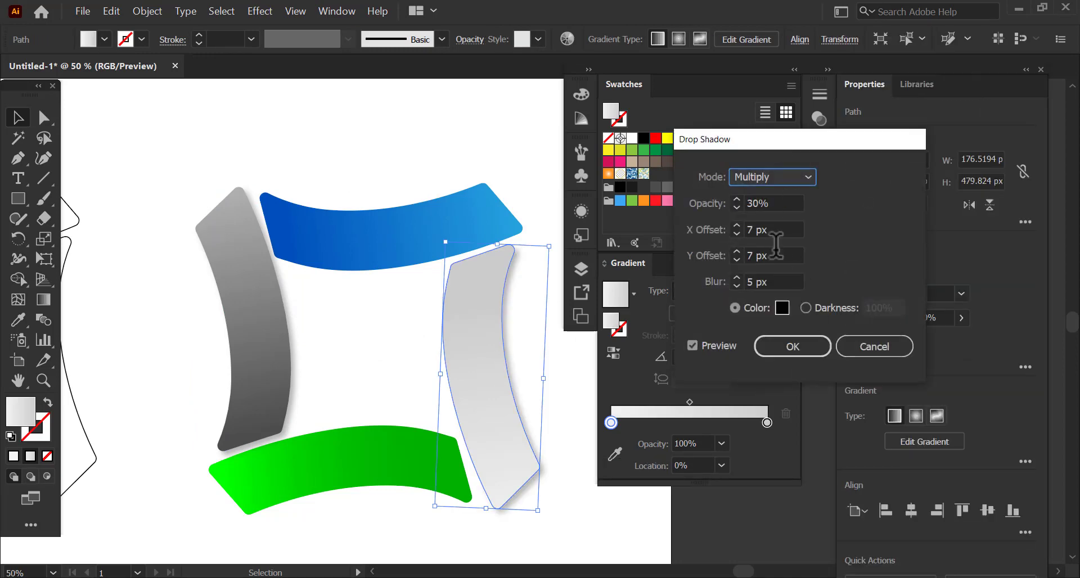
pyautogui.click(788, 347)
# Step: Apply the same drop shadow to the blue top band
pyautogui.click(375, 253)
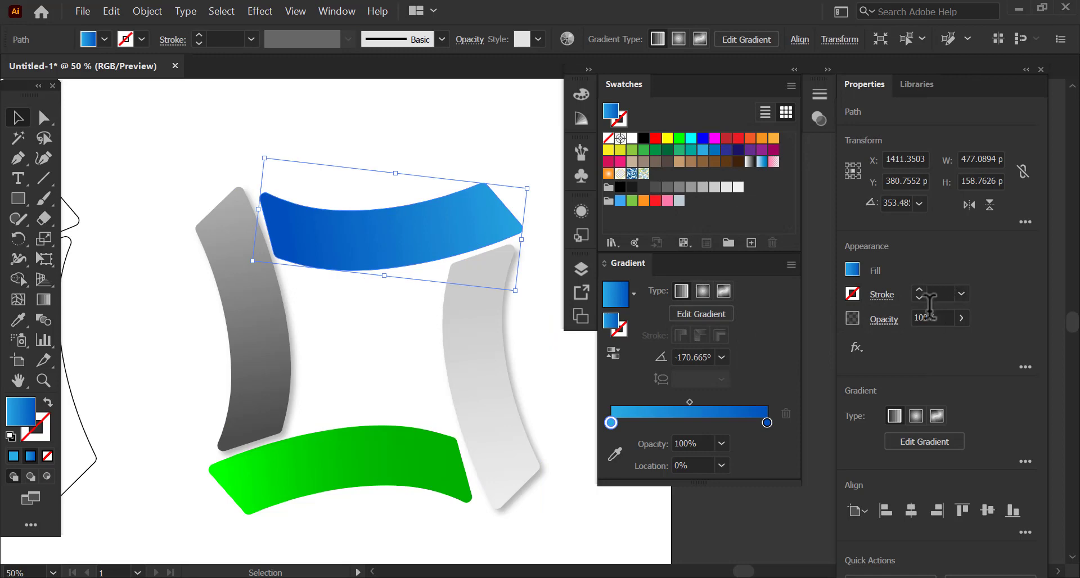
pyautogui.click(856, 347)
pyautogui.moveTo(895, 149)
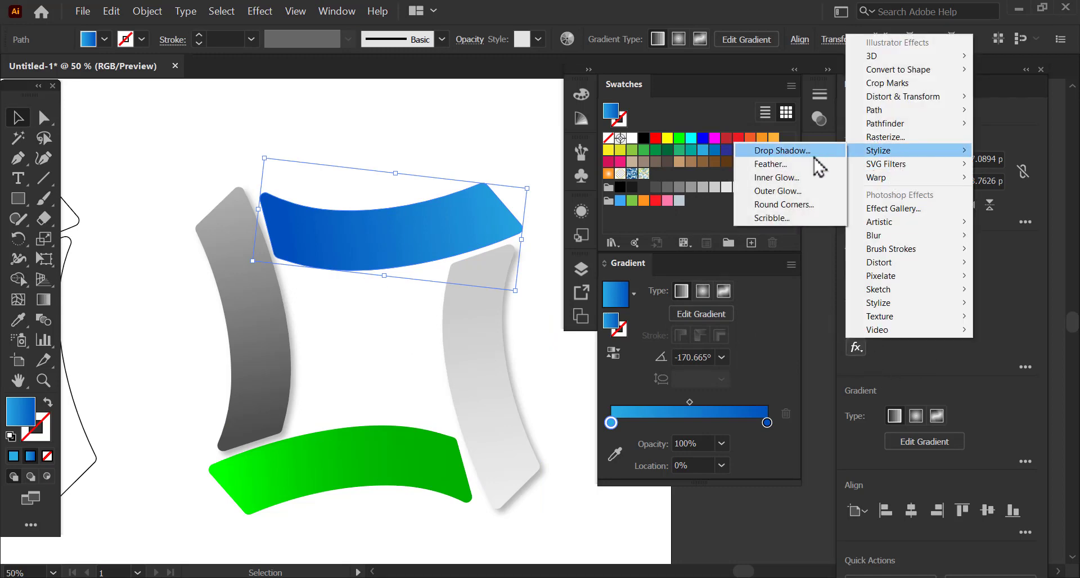
pyautogui.click(788, 147)
pyautogui.click(787, 346)
# Step: Apply the same drop shadow to the green bottom band and deselect it
pyautogui.click(373, 436)
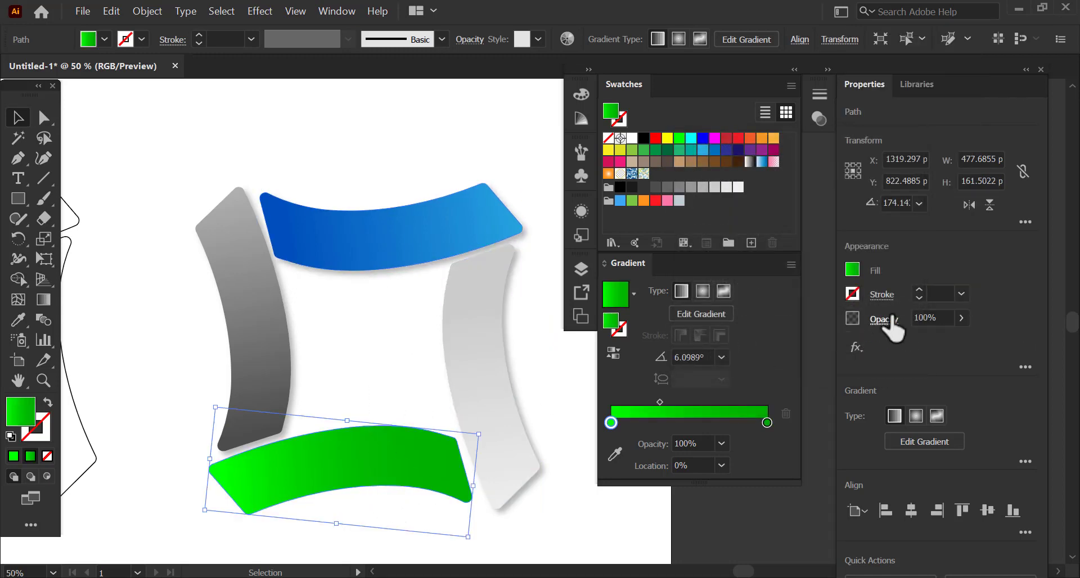
pyautogui.click(857, 350)
pyautogui.moveTo(906, 150)
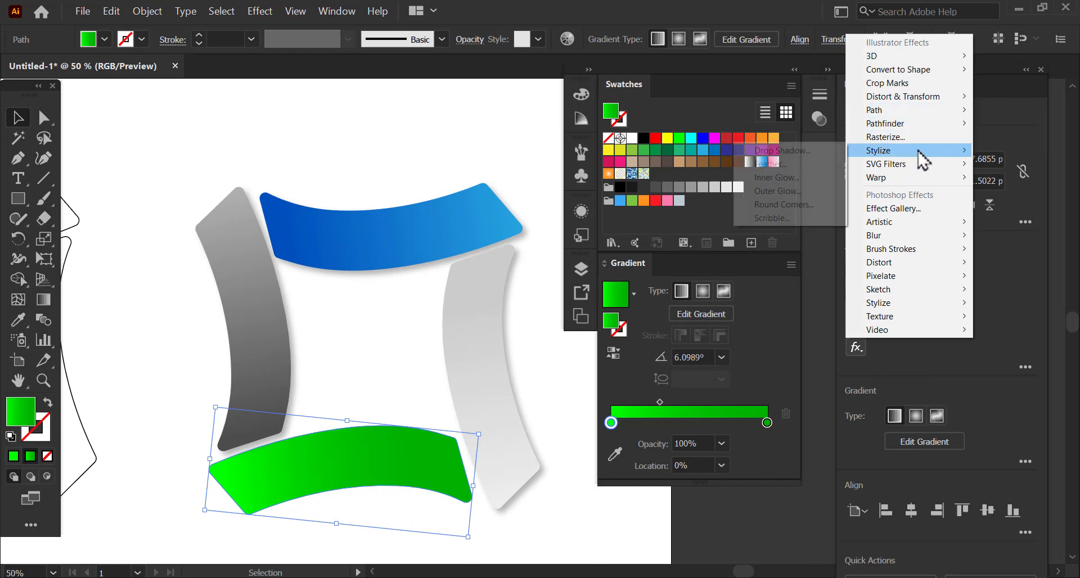
pyautogui.click(798, 159)
pyautogui.click(780, 353)
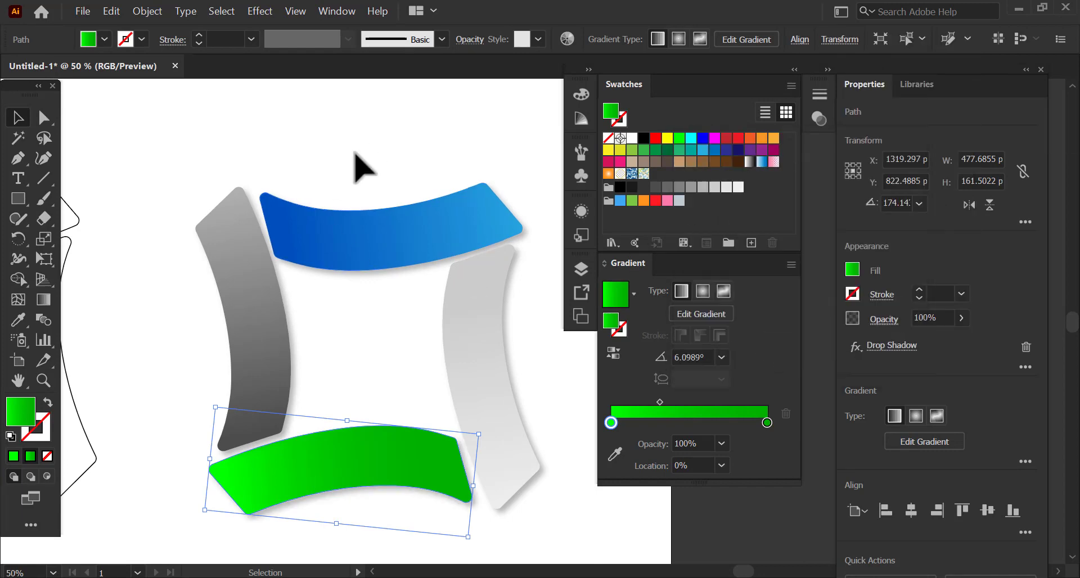
pyautogui.click(364, 145)
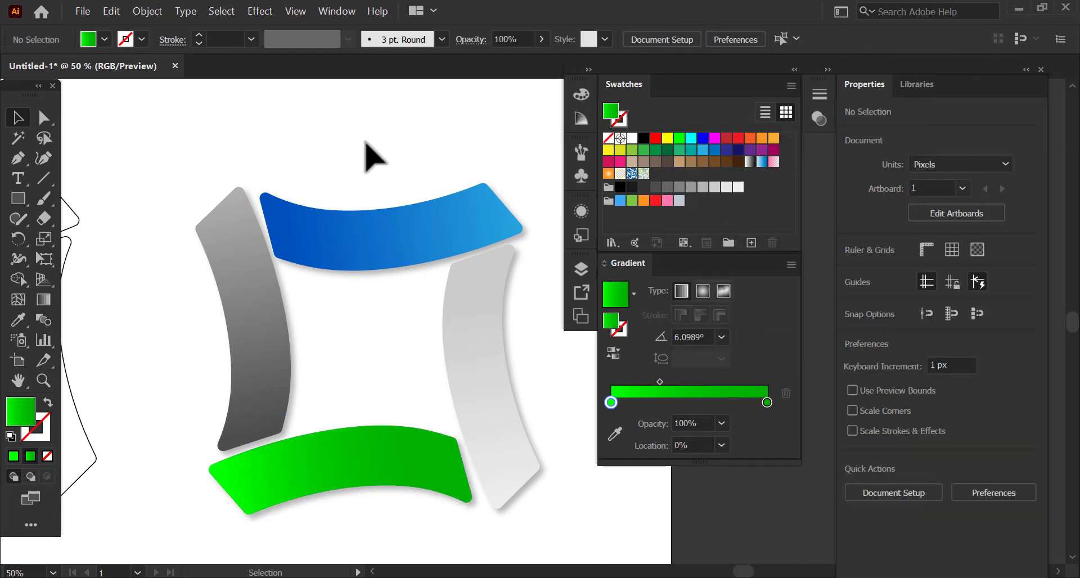
# Step: Add the text 01 above the blue band's left end and scale it up to about 51 pt
pyautogui.click(18, 178)
pyautogui.click(236, 140)
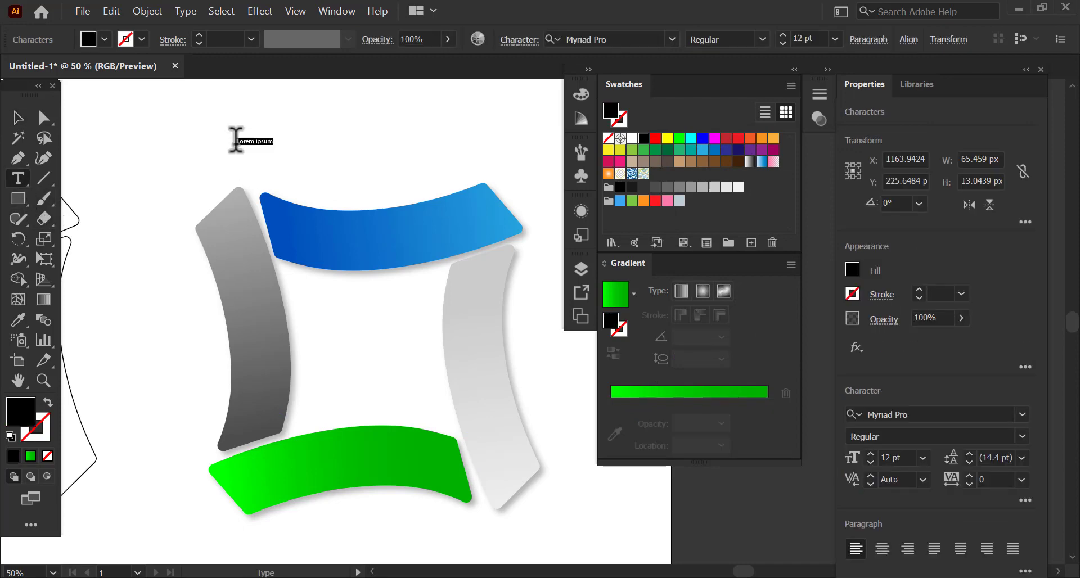
pyautogui.click(12, 120)
pyautogui.moveTo(242, 142); pyautogui.dragTo(309, 186)
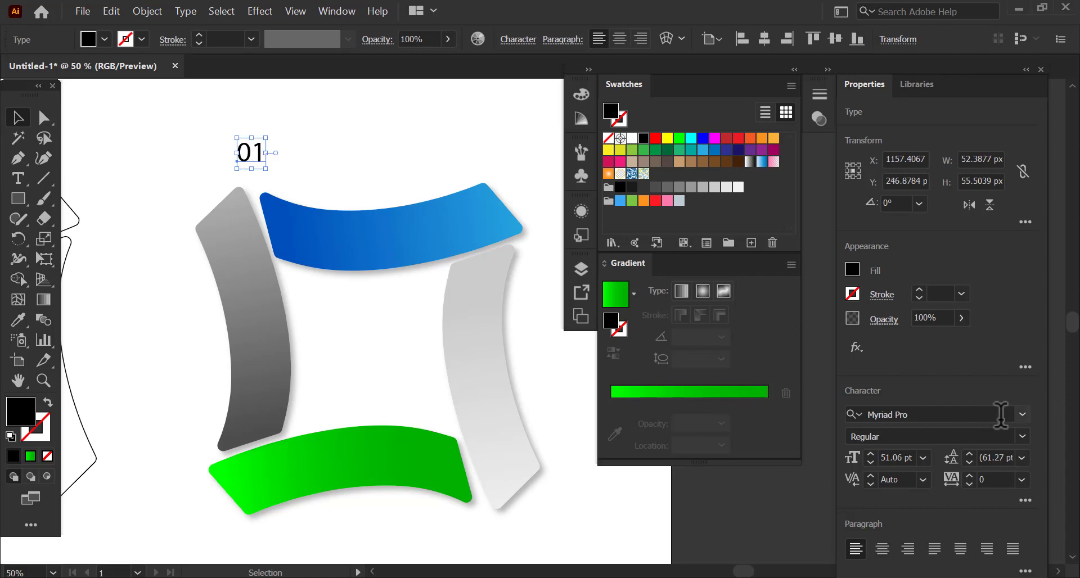
# Step: Set the 01 text in the Bahnschrift font with the Bold Condensed style
pyautogui.click(1022, 414)
pyautogui.click(793, 524)
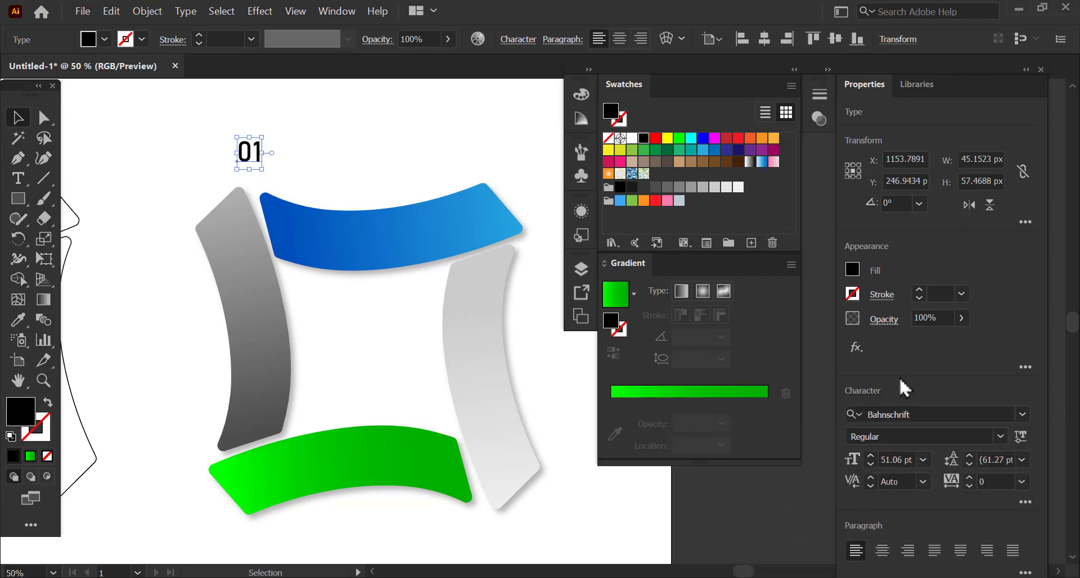
pyautogui.click(1000, 437)
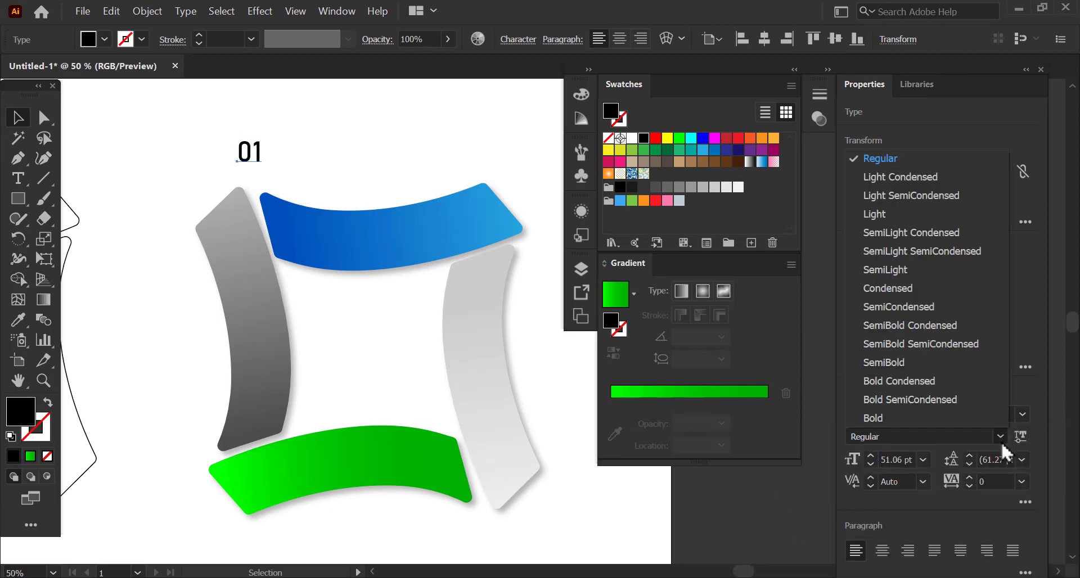
pyautogui.click(931, 383)
# Step: Move the 01 onto the blue band's left end and color it white
pyautogui.moveTo(247, 153); pyautogui.dragTo(295, 234)
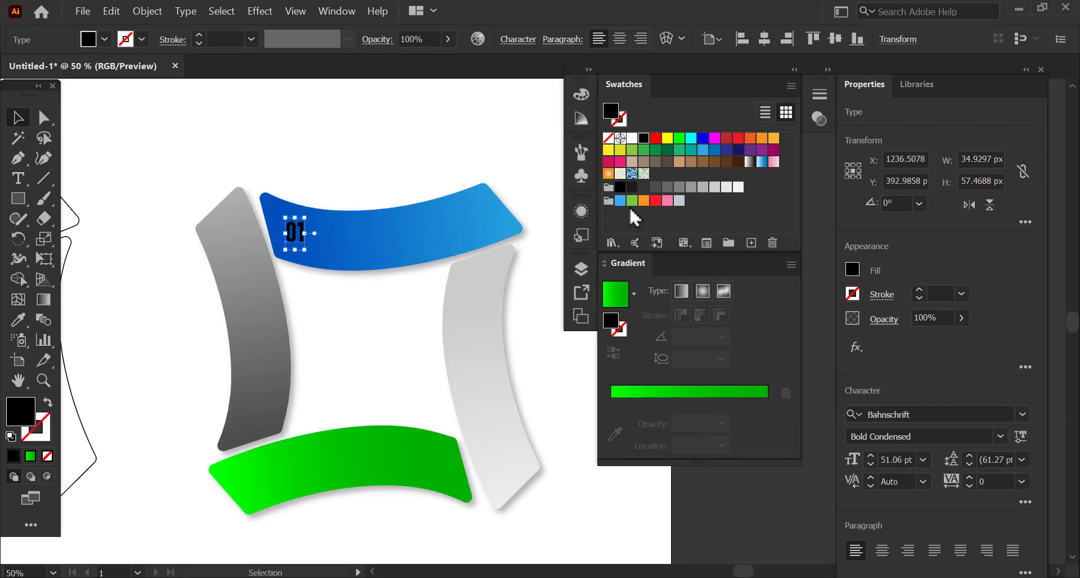
pyautogui.click(735, 188)
pyautogui.click(394, 150)
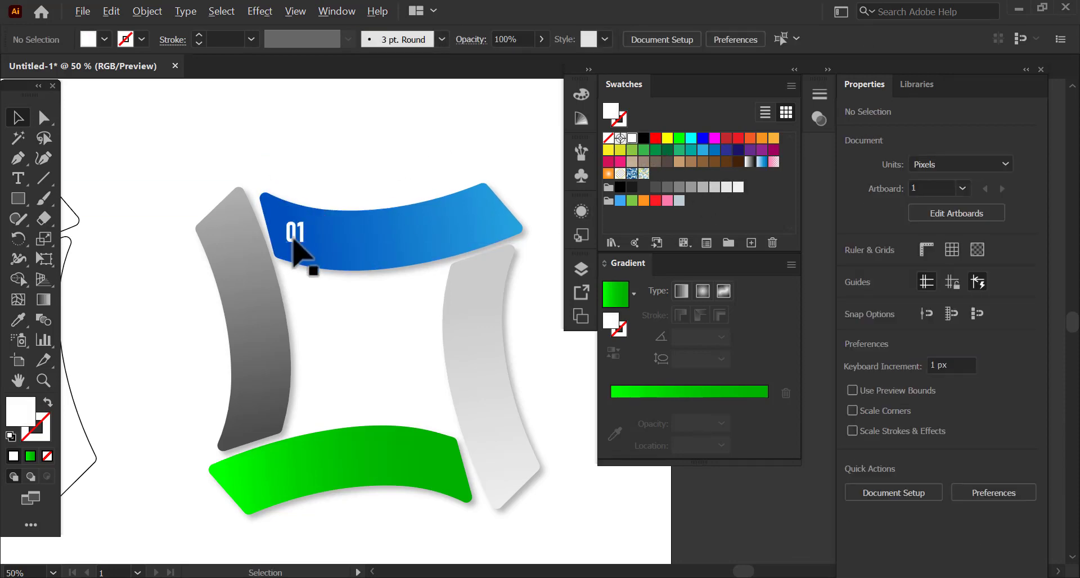
# Step: Enlarge the white 01 to about 64 pt on the blue band and deselect it
pyautogui.scroll(4, 298, 243)
pyautogui.moveTo(321, 231); pyautogui.dragTo(340, 247)
pyautogui.scroll(-3, 340, 248)
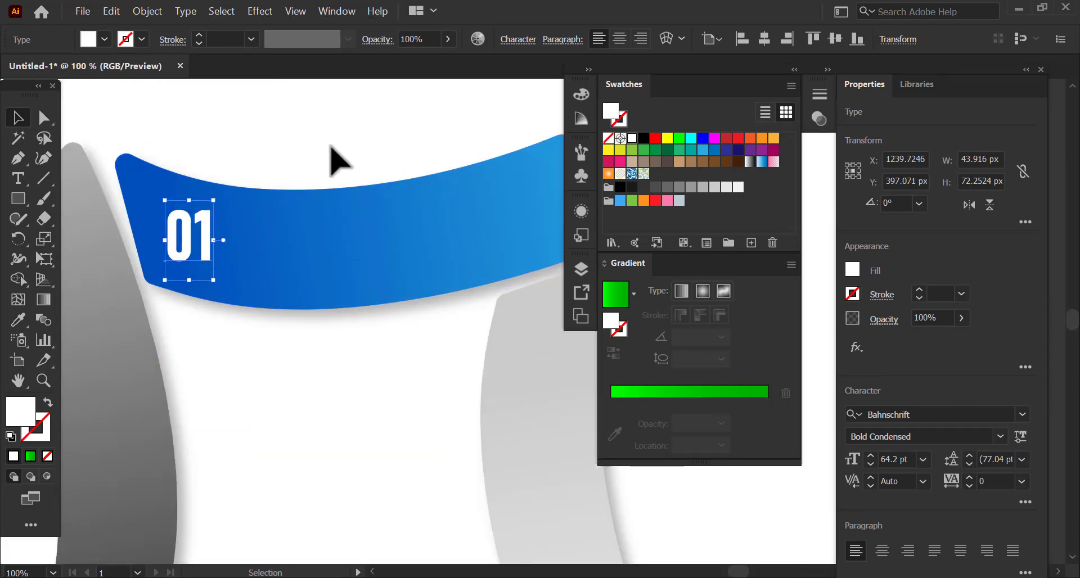
pyautogui.click(331, 147)
# Step: Add a placeholder text area about 221 by 88 px beside the 01, set in centered Myriad Pro Regular
pyautogui.press('t')
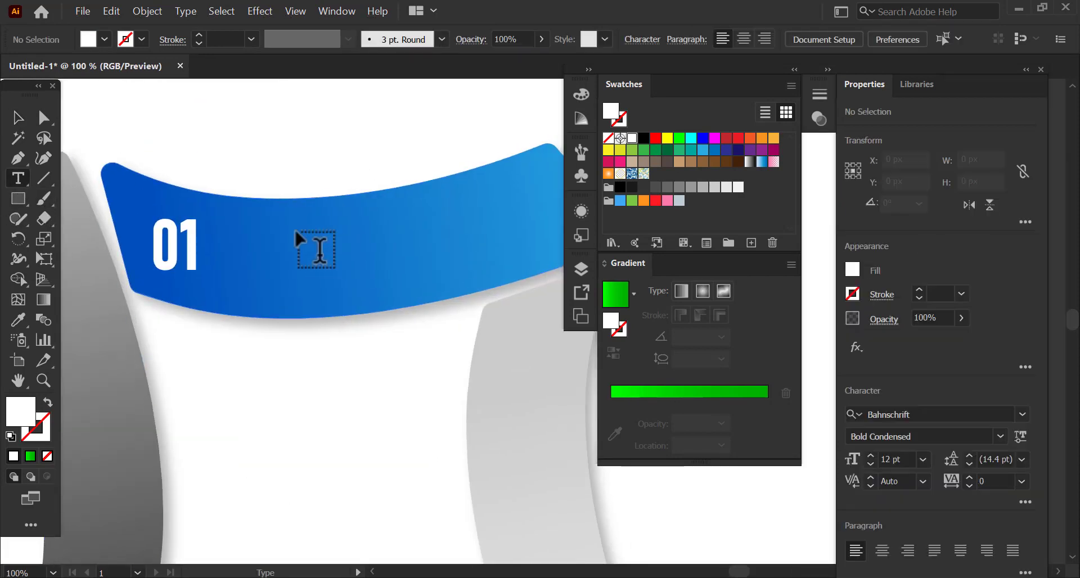
pyautogui.moveTo(230, 175); pyautogui.dragTo(475, 273)
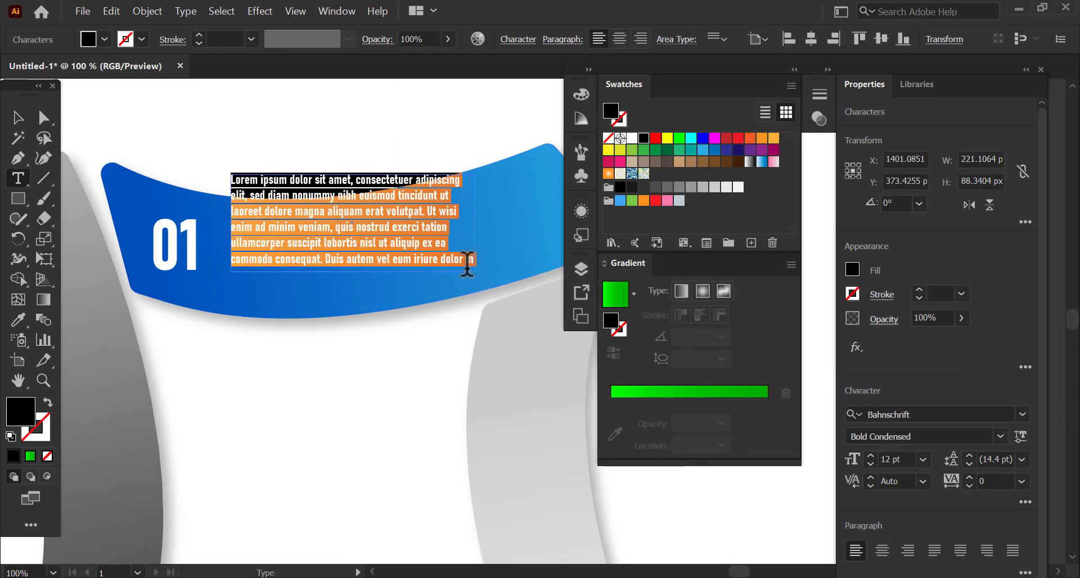
pyautogui.click(1021, 414)
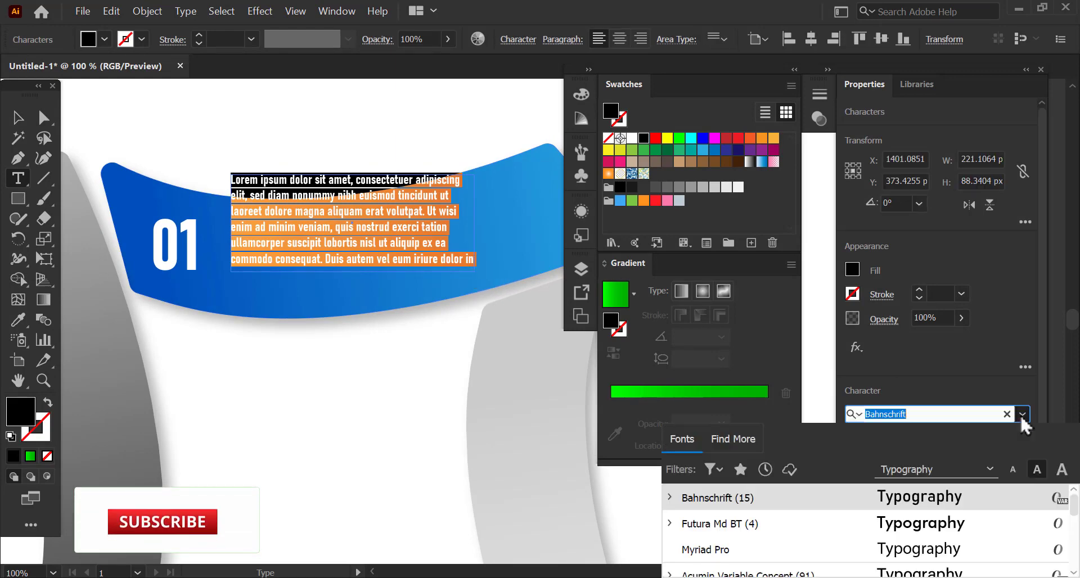
pyautogui.click(726, 550)
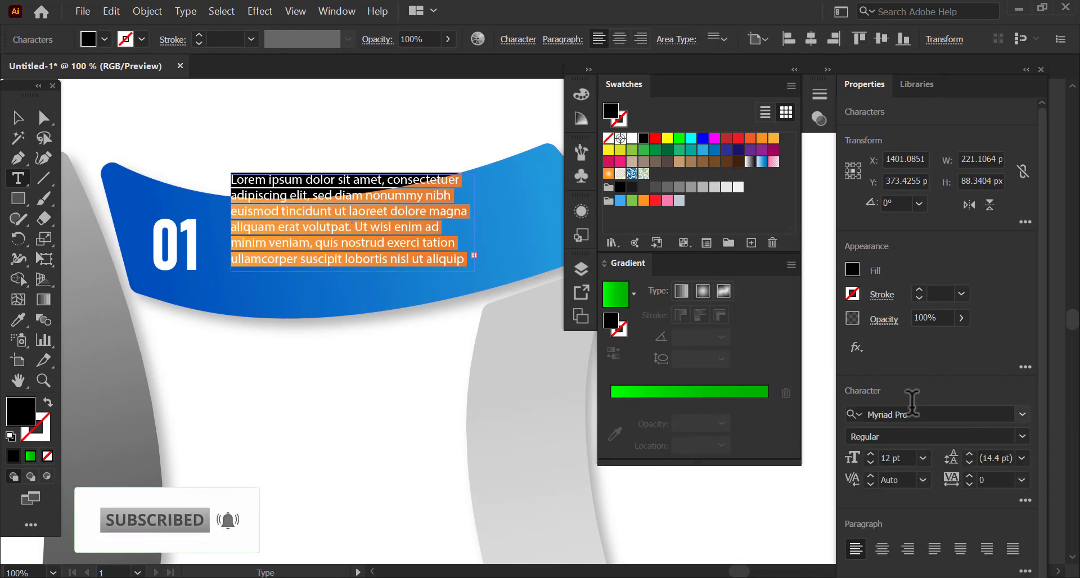
pyautogui.click(883, 549)
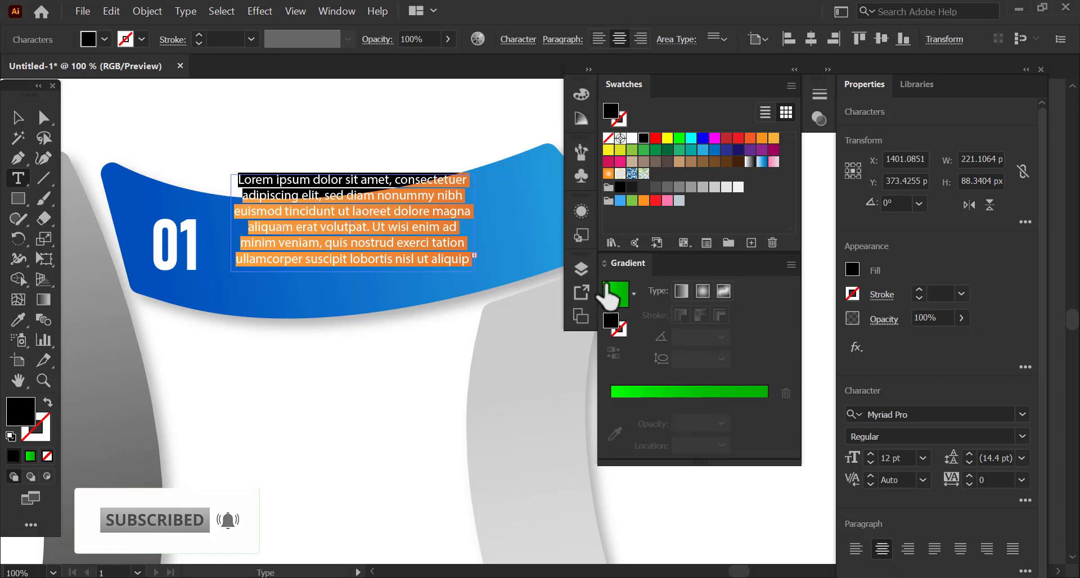
pyautogui.press('Escape')
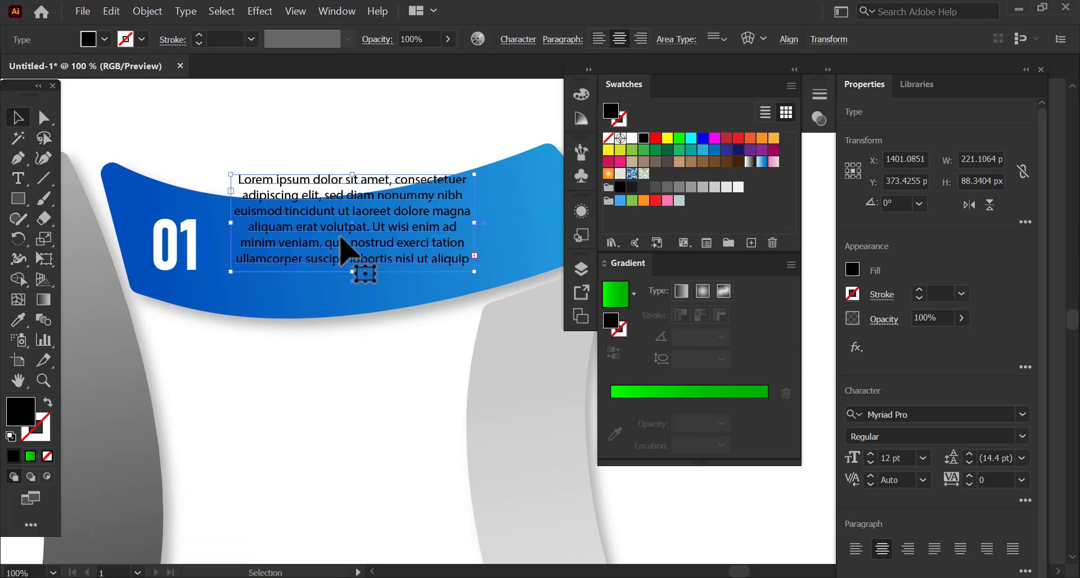
# Step: Fit the placeholder paragraph inside the blue band with a slightly wider text area and color it white
pyautogui.moveTo(341, 239); pyautogui.dragTo(389, 288)
pyautogui.click(631, 139)
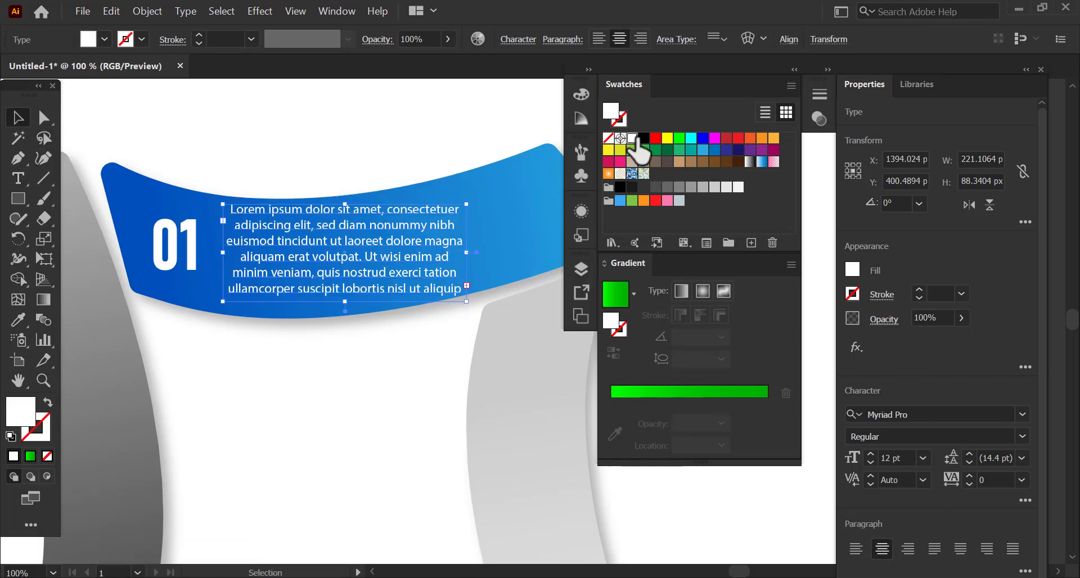
pyautogui.moveTo(469, 257); pyautogui.dragTo(482, 257)
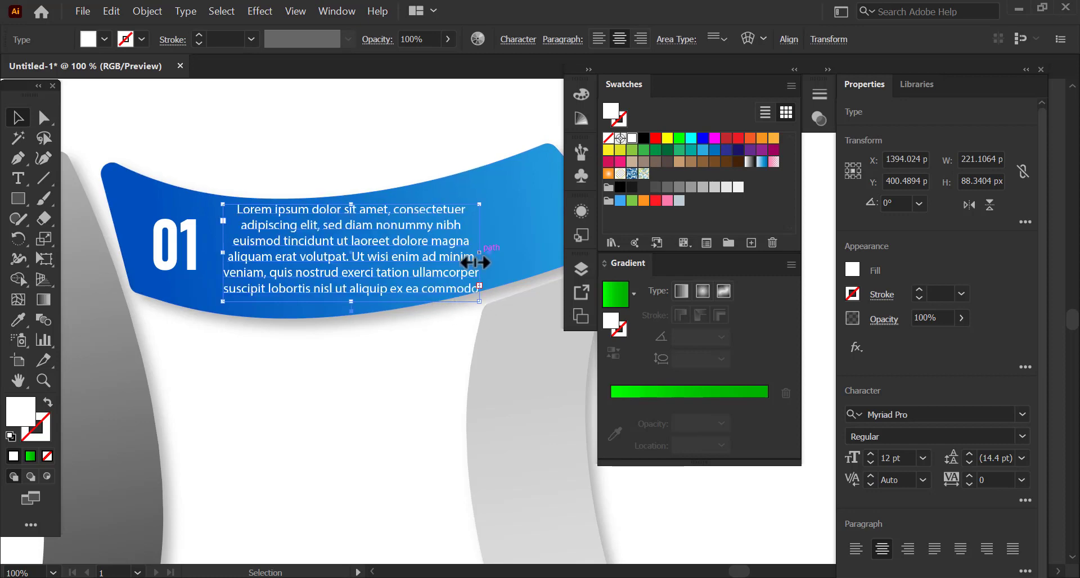
# Step: Shorten the placeholder paragraph after "volutpat.", indent its first line to follow the band's curve, and nudge the text slightly
pyautogui.doubleClick(379, 272)
pyautogui.moveTo(354, 256); pyautogui.dragTo(490, 298)
pyautogui.press('BackSpace')
pyautogui.press('Escape')
pyautogui.click(380, 149)
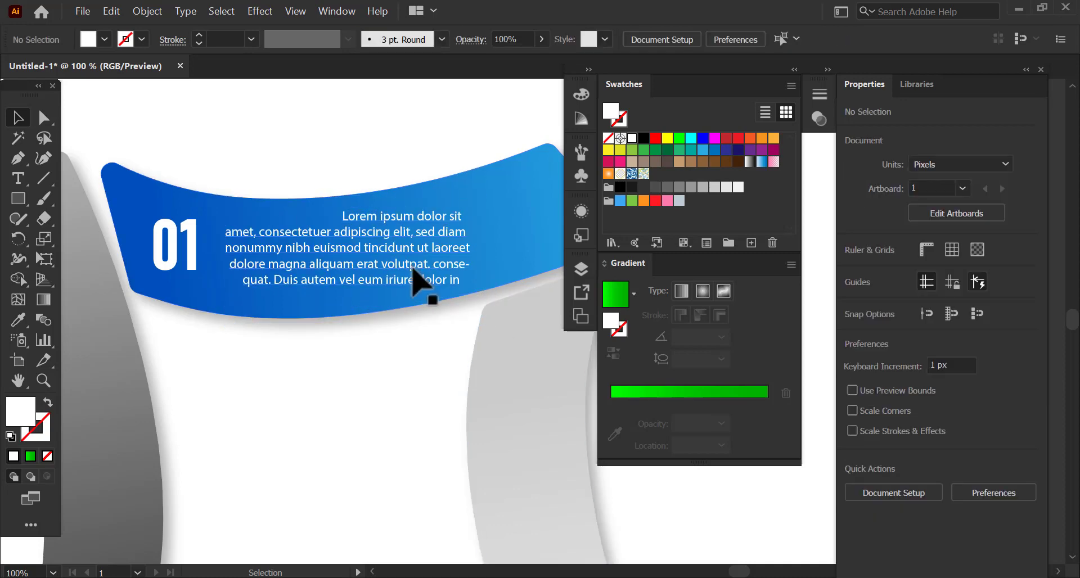
pyautogui.moveTo(402, 275); pyautogui.dragTo(398, 276)
pyautogui.click(392, 156)
pyautogui.scroll(-2, 241, 205)
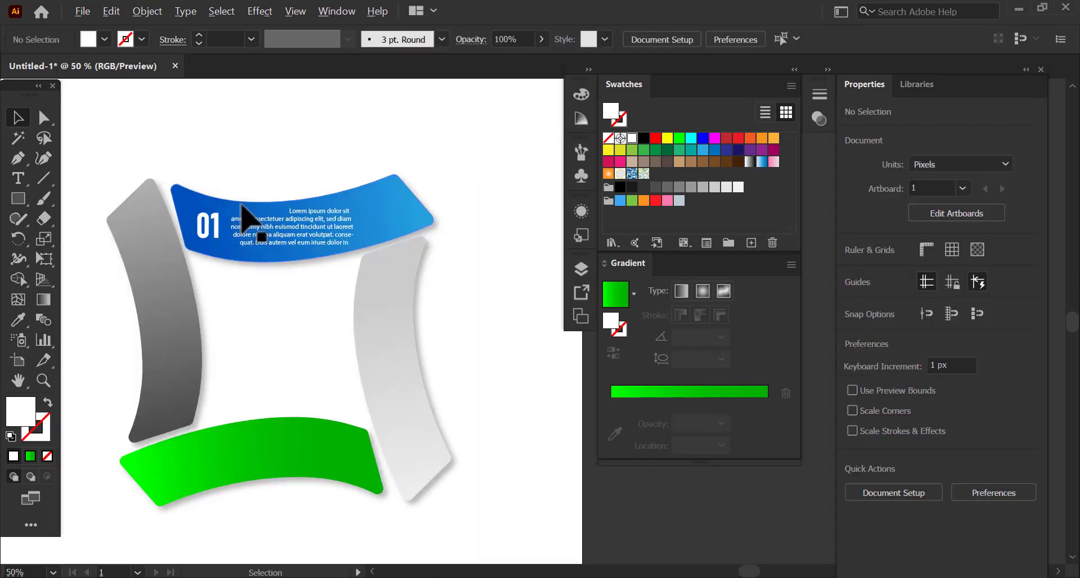
# Step: Draw a circle about 39 px wide above and beyond the blue band's right end and fill it dark gray
pyautogui.scroll(1, 332, 211)
pyautogui.moveTo(463, 212); pyautogui.dragTo(410, 221)
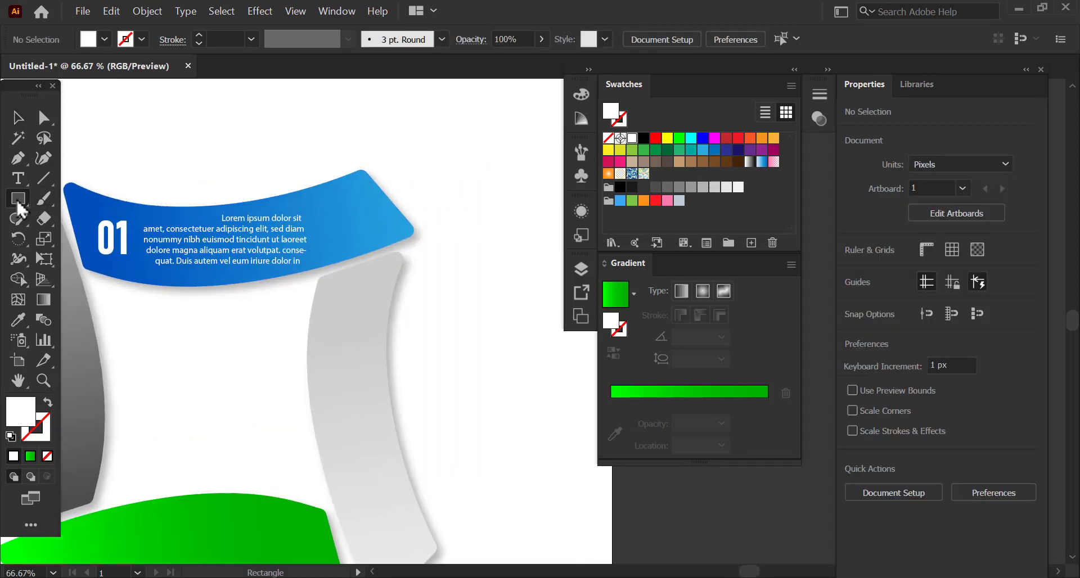
pyautogui.moveTo(17, 202); pyautogui.dragTo(75, 238)
pyautogui.moveTo(381, 203); pyautogui.dragTo(289, 222)
pyautogui.moveTo(376, 145); pyautogui.dragTo(403, 174)
pyautogui.moveTo(416, 210); pyautogui.dragTo(373, 186)
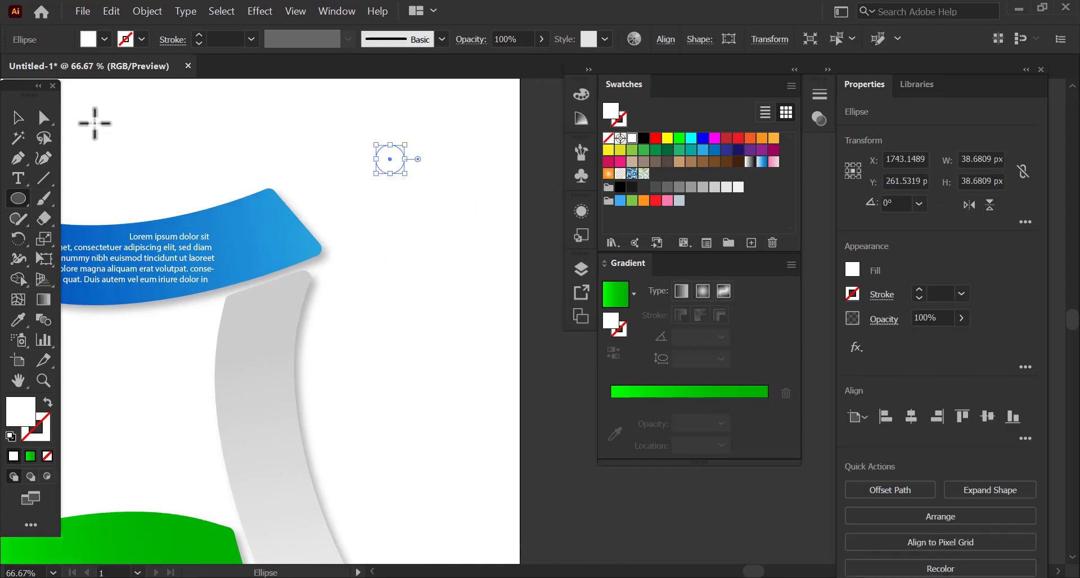
pyautogui.click(644, 186)
pyautogui.press('v')
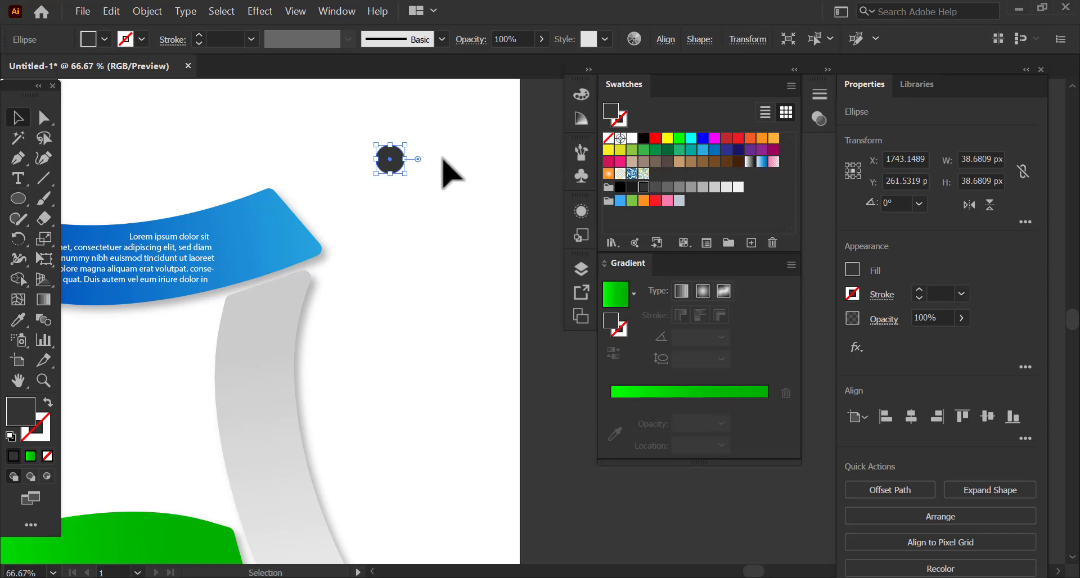
# Step: Add a second dark gray circle about 105 px wide, centered just below the small circle
pyautogui.hotkey('ctrl', '+')
pyautogui.hotkey('ctrl', '+')
pyautogui.hotkey('ctrl', '+')
pyautogui.moveTo(398, 169); pyautogui.dragTo(473, 433)
pyautogui.scroll(-3, 396, 288)
pyautogui.scroll(3, 391, 293)
# Step: Cut the larger circle down to its upper half by deleting its lowest anchor point, forming the figure's shoulders
pyautogui.click(44, 124)
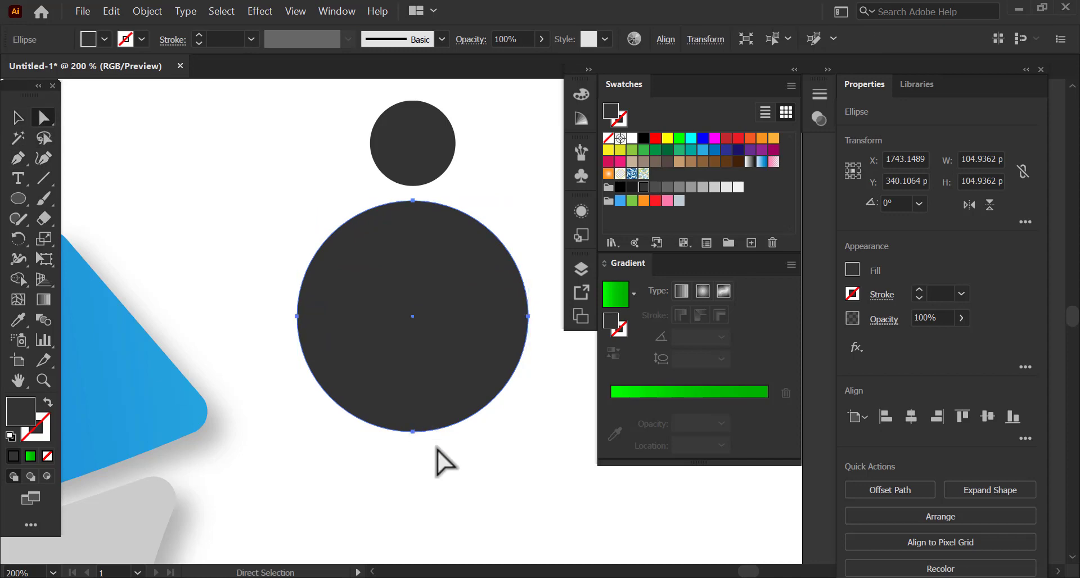
pyautogui.click(411, 430)
pyautogui.press('Delete')
pyautogui.scroll(-2, 377, 327)
pyautogui.scroll(3, 428, 249)
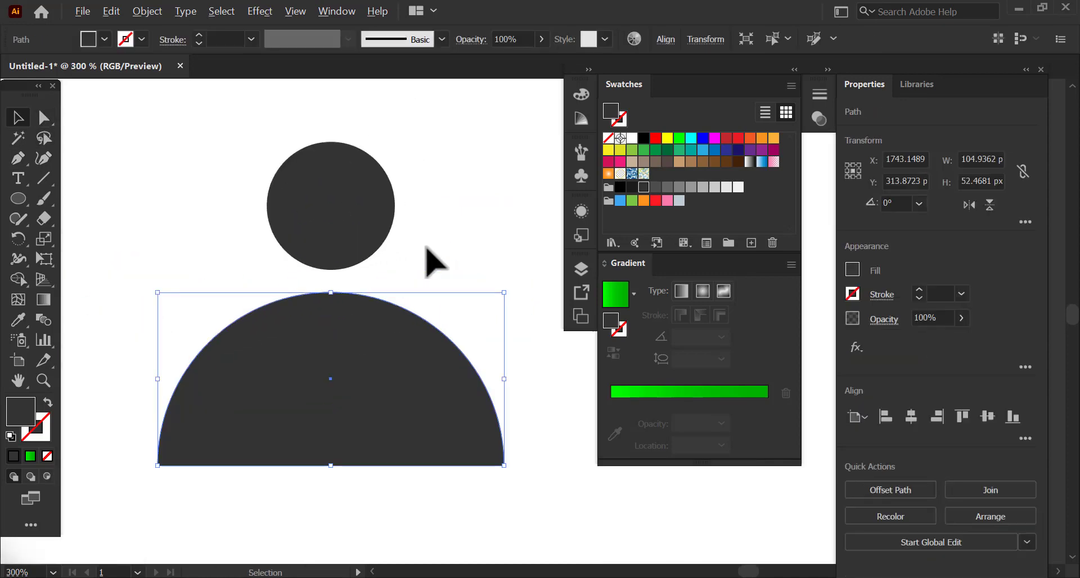
# Step: Enlarge the head circle until it nearly meets the shoulders, and align both shapes on their horizontal centers
pyautogui.click(305, 219)
pyautogui.moveTo(338, 271); pyautogui.dragTo(345, 288)
pyautogui.moveTo(352, 252); pyautogui.dragTo(350, 250)
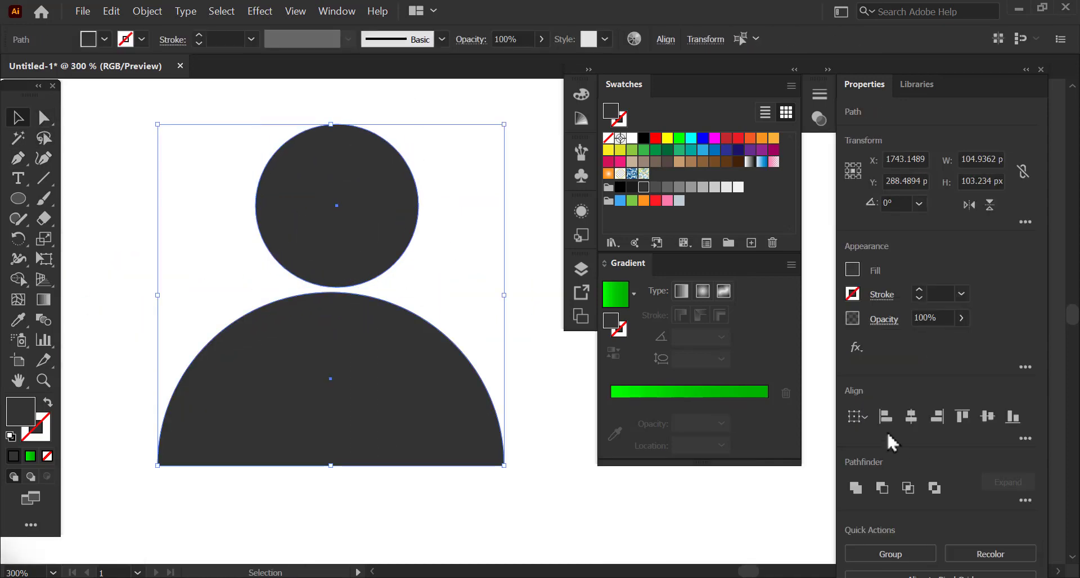
pyautogui.click(912, 417)
pyautogui.scroll(-2, 363, 318)
pyautogui.scroll(1, 451, 323)
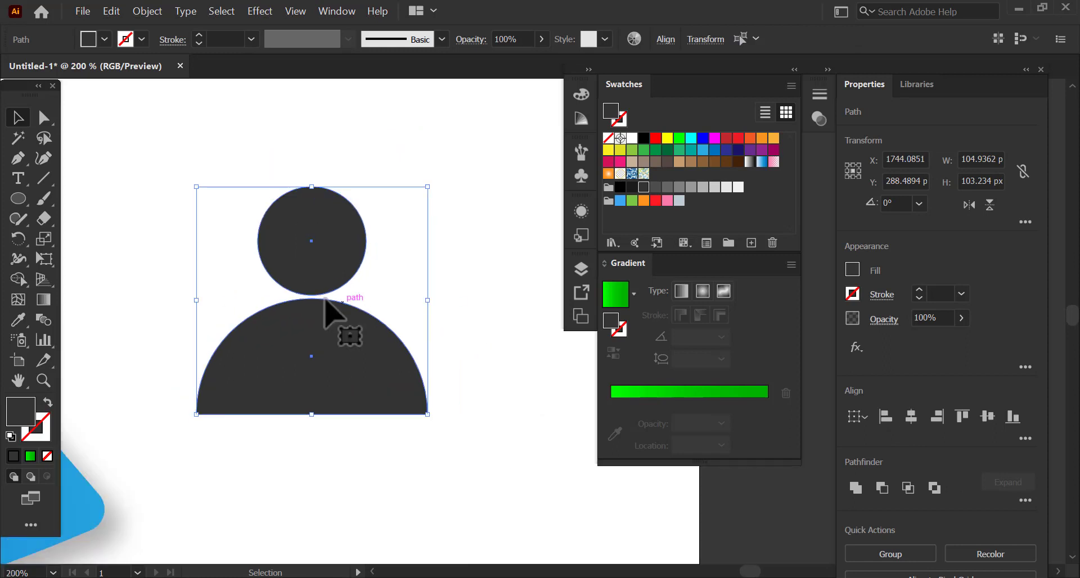
# Step: Move the head and shoulders slightly toward the blue band and group them into one figure
pyautogui.moveTo(388, 332); pyautogui.dragTo(287, 332)
pyautogui.rightClick(282, 354)
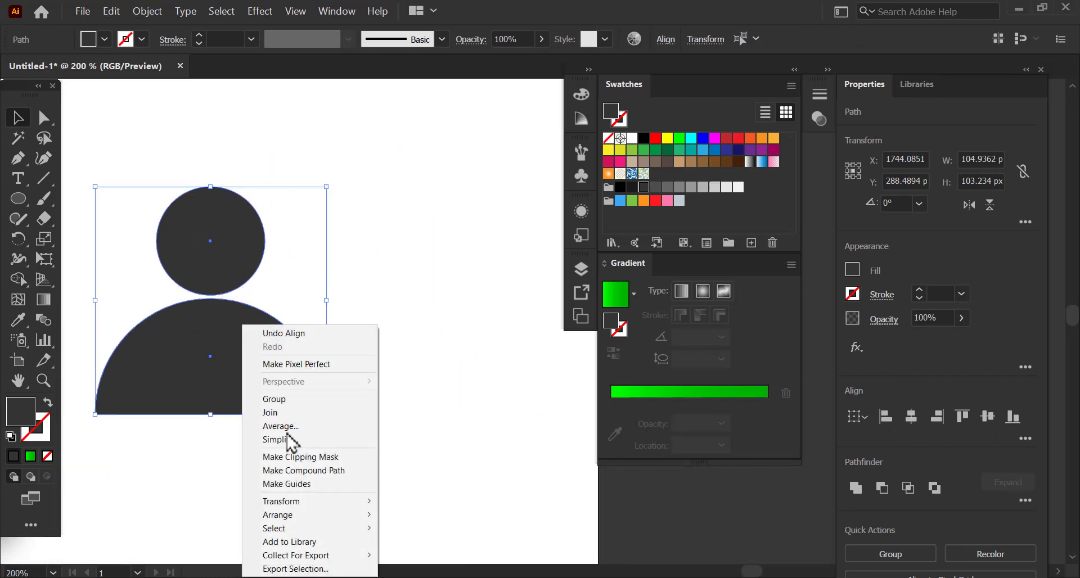
pyautogui.click(308, 400)
# Step: Duplicate the figure, scale the copy to about 83 px wide, and place it overlapping the original's right side
pyautogui.moveTo(214, 363); pyautogui.dragTo(357, 344)
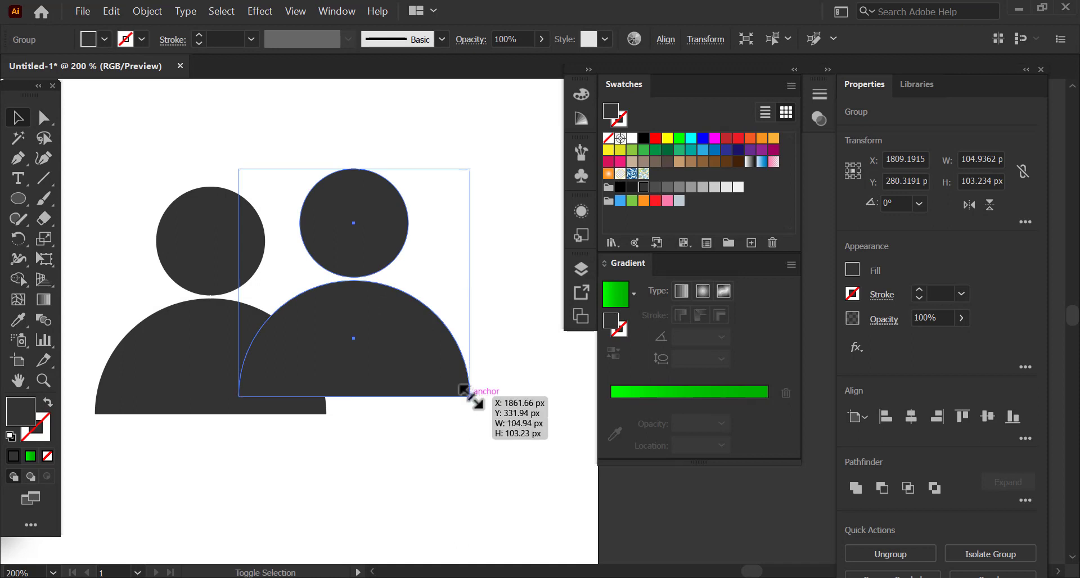
pyautogui.moveTo(468, 395); pyautogui.dragTo(434, 378)
pyautogui.moveTo(398, 336); pyautogui.dragTo(373, 376)
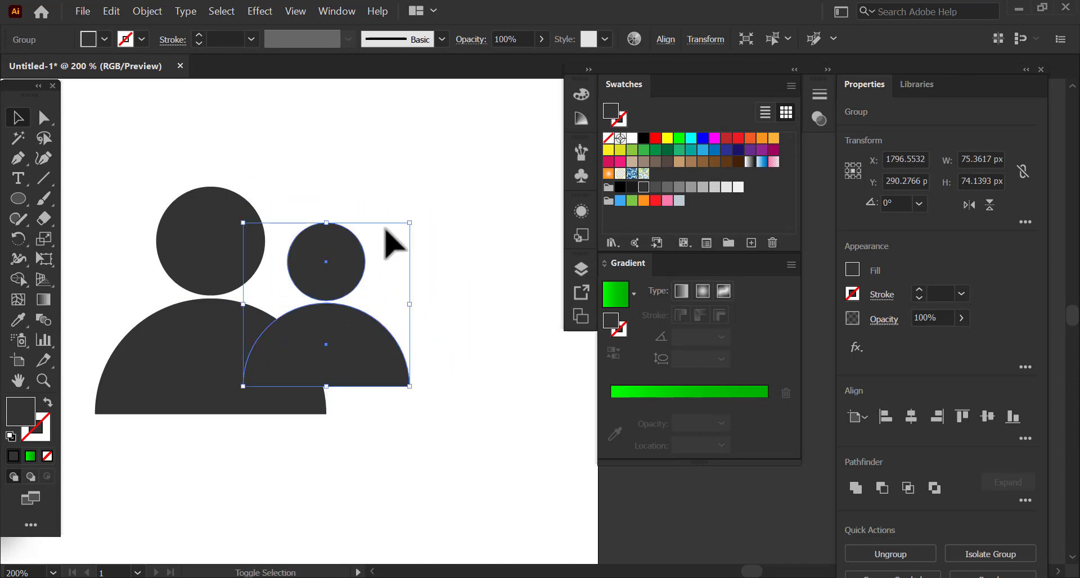
pyautogui.moveTo(412, 226); pyautogui.dragTo(439, 210)
pyautogui.moveTo(340, 358); pyautogui.dragTo(337, 368)
pyautogui.moveTo(275, 411); pyautogui.dragTo(380, 432)
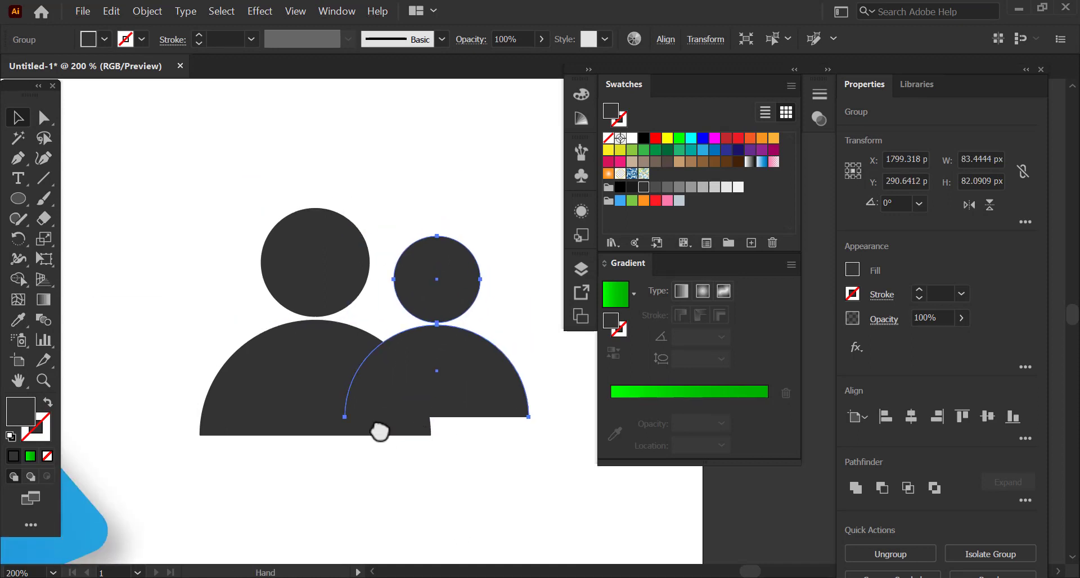
# Step: Copy the small figure to the large figure's left side, align both small figures vertically, and shift them slightly down
pyautogui.moveTo(428, 393); pyautogui.dragTo(212, 404)
pyautogui.keyDown('shift'); pyautogui.click(523, 402); pyautogui.keyUp('shift')
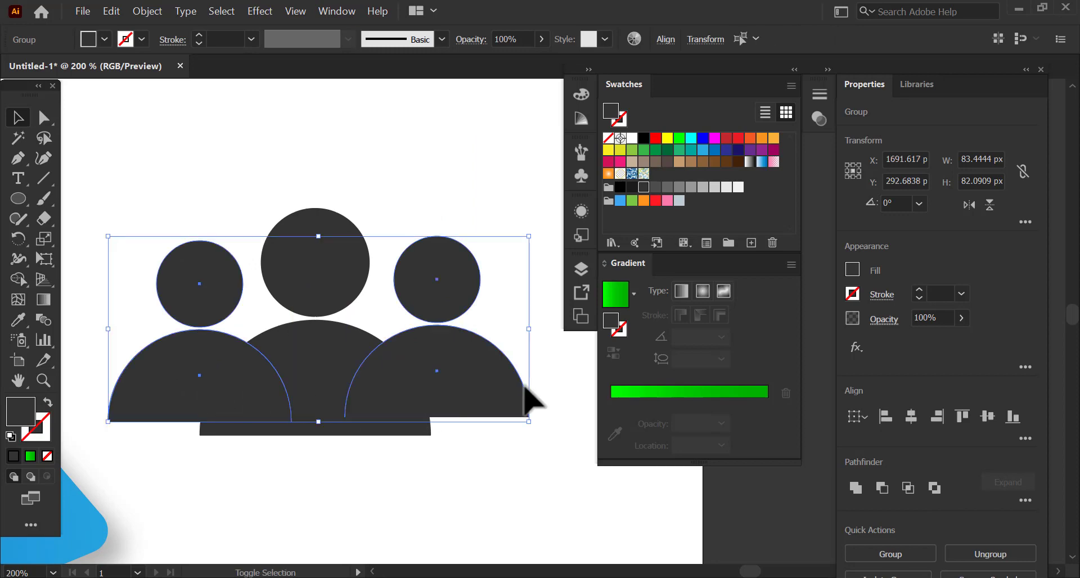
pyautogui.click(987, 421)
pyautogui.moveTo(409, 288); pyautogui.dragTo(422, 332)
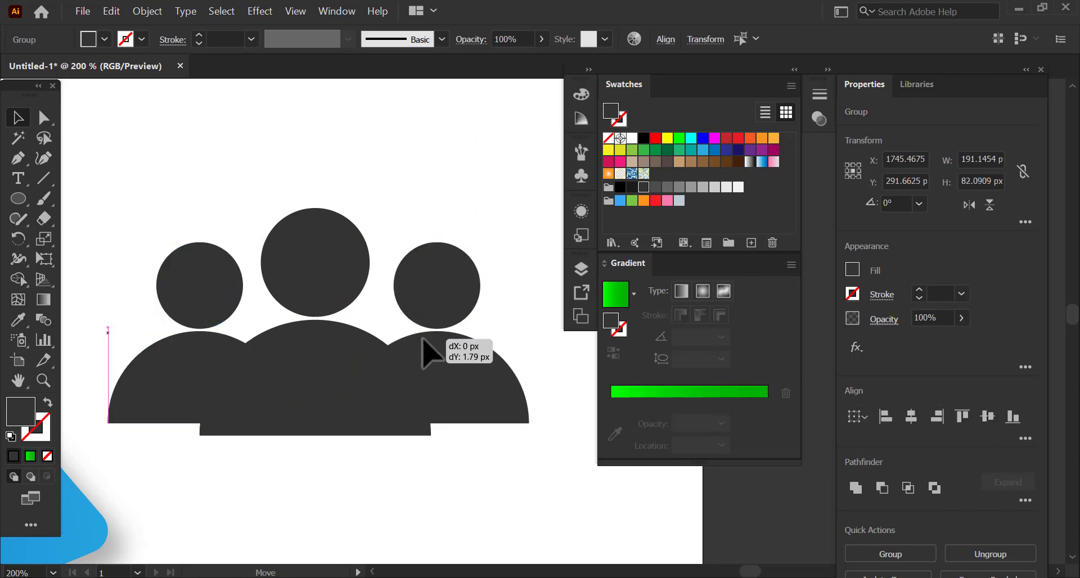
pyautogui.click(453, 229)
# Step: Bring the large center figure to the front of the two small figures
pyautogui.click(311, 341)
pyautogui.rightClick(311, 341)
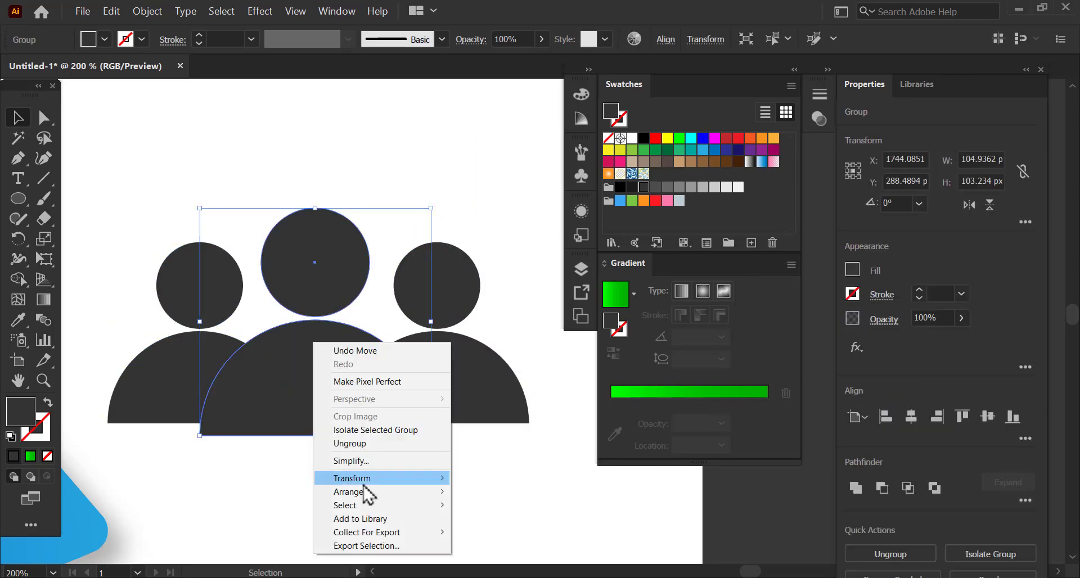
pyautogui.moveTo(365, 489)
pyautogui.click(481, 491)
pyautogui.click(439, 202)
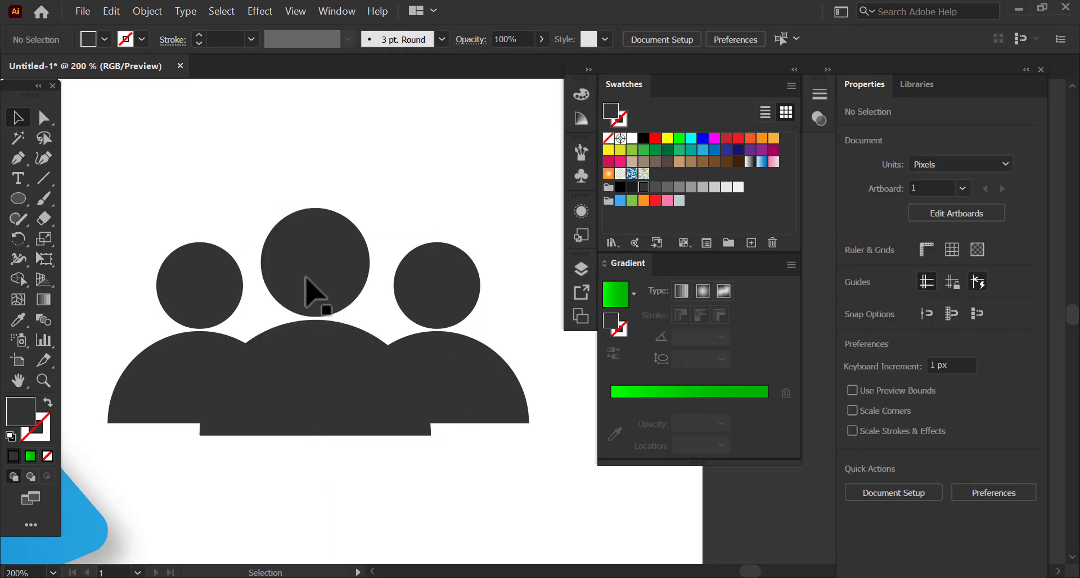
# Step: Fill the center figure with white and the two side figures with the lightest gray swatch
pyautogui.click(426, 409)
pyautogui.click(733, 189)
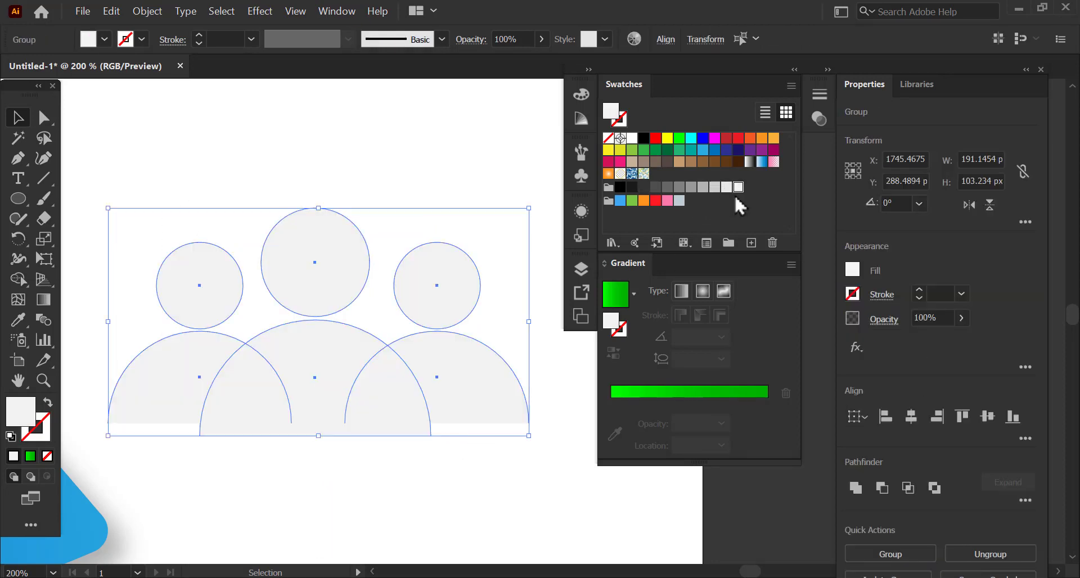
pyautogui.click(632, 139)
pyautogui.click(205, 231)
pyautogui.click(191, 383)
pyautogui.keyDown('shift'); pyautogui.click(438, 376); pyautogui.keyUp('shift')
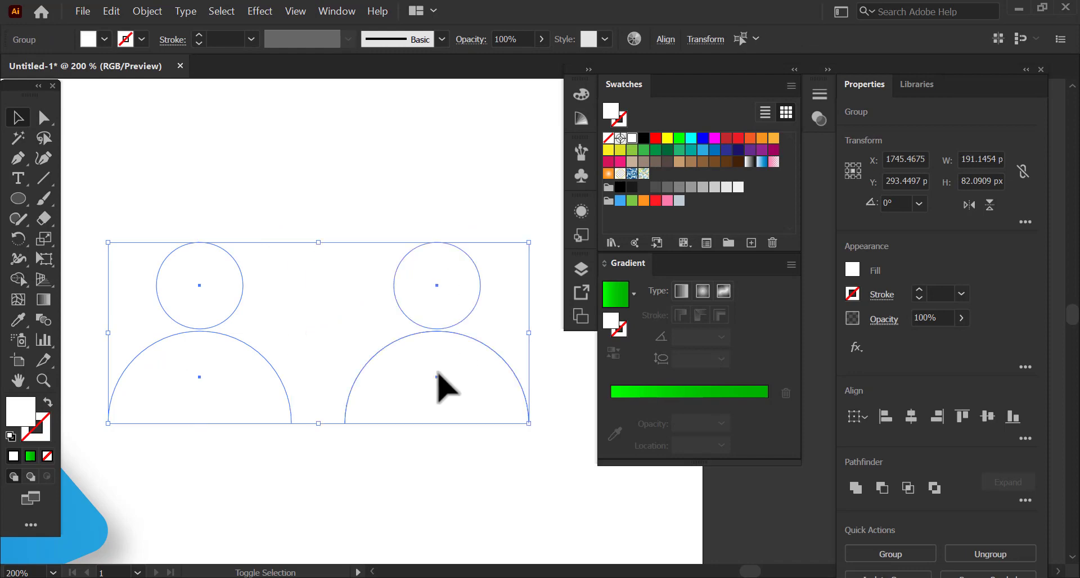
pyautogui.click(738, 188)
pyautogui.click(397, 177)
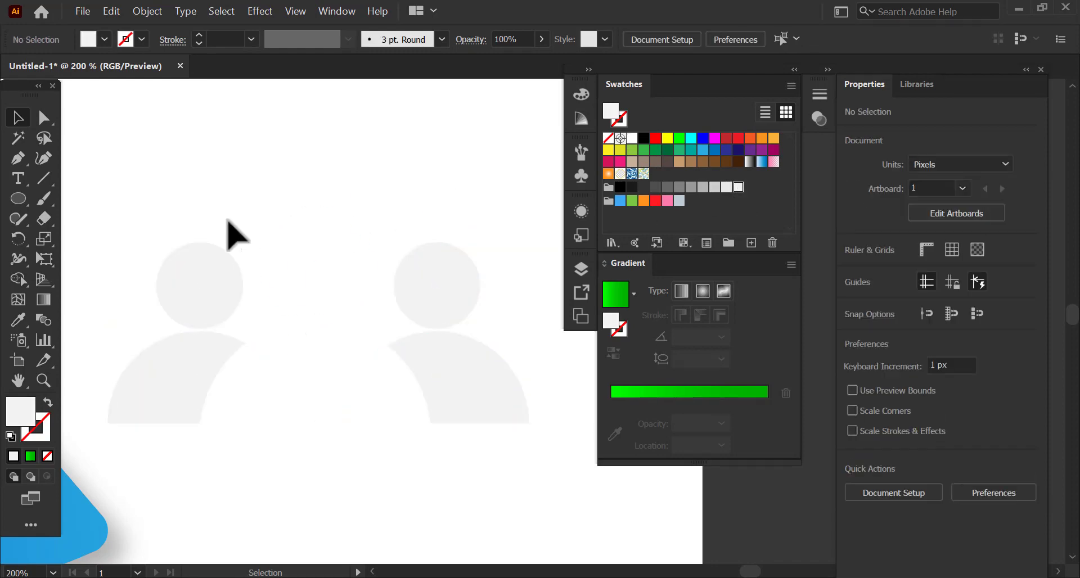
# Step: Group all three figures into a single people icon
pyautogui.moveTo(120, 203); pyautogui.dragTo(445, 417)
pyautogui.rightClick(451, 403)
pyautogui.click(501, 283)
# Step: Scale the people icon down to about 74 px wide and position it on the blue band beyond the paragraph
pyautogui.scroll(-3, 484, 284)
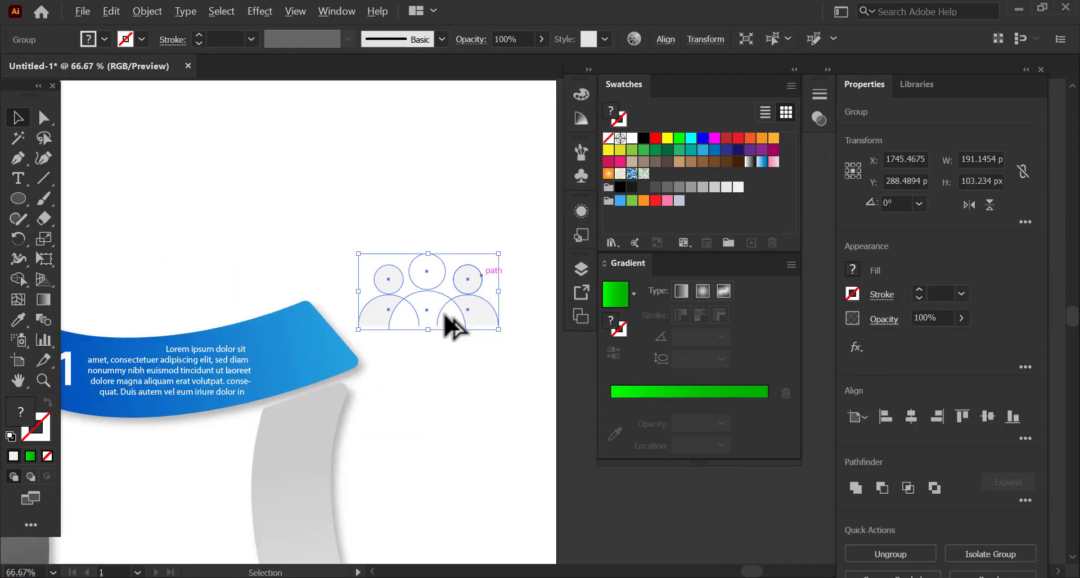
pyautogui.scroll(1, 450, 327)
pyautogui.moveTo(458, 324); pyautogui.dragTo(301, 390)
pyautogui.moveTo(484, 407); pyautogui.dragTo(283, 393)
pyautogui.scroll(3, 283, 394)
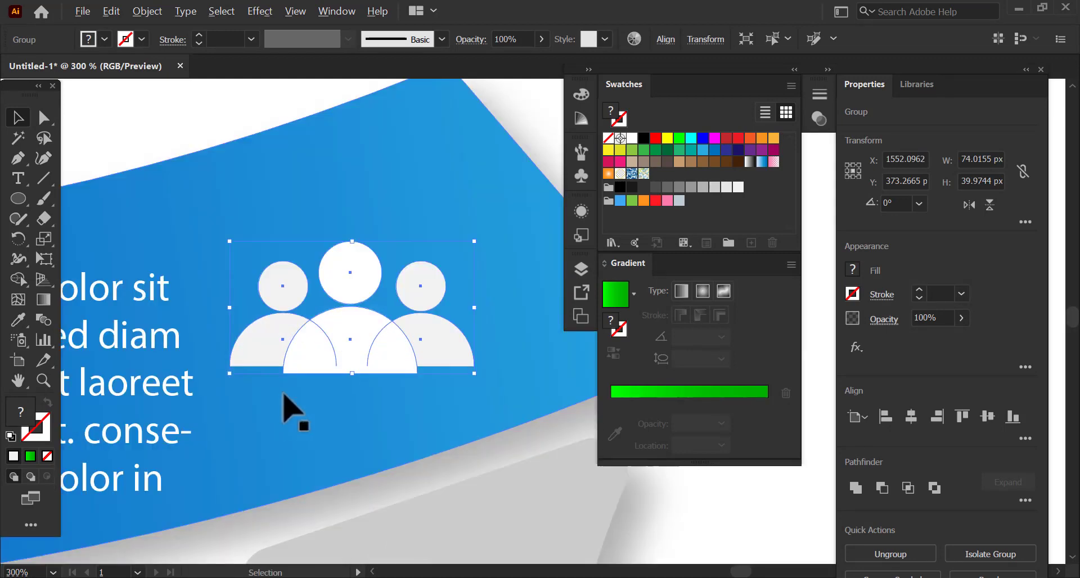
pyautogui.moveTo(346, 340)
pyautogui.mouseDown()
pyautogui.moveTo(304, 351)
pyautogui.moveTo(342, 353)
pyautogui.moveTo(341, 322)
pyautogui.mouseUp()
pyautogui.scroll(-4, 332, 309)
pyautogui.click(339, 205)
pyautogui.moveTo(317, 378); pyautogui.dragTo(388, 336)
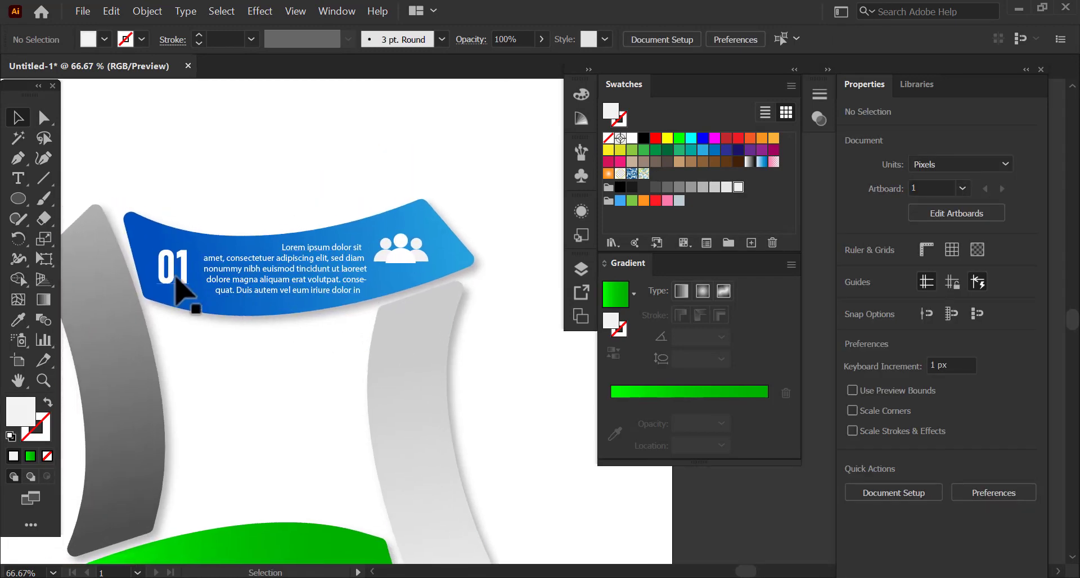
# Step: Copy the 01 onto the upper end of the light gray band and color the copy dark gray
pyautogui.click(176, 279)
pyautogui.moveTo(273, 391); pyautogui.dragTo(253, 357)
pyautogui.moveTo(166, 233); pyautogui.dragTo(388, 301)
pyautogui.click(632, 187)
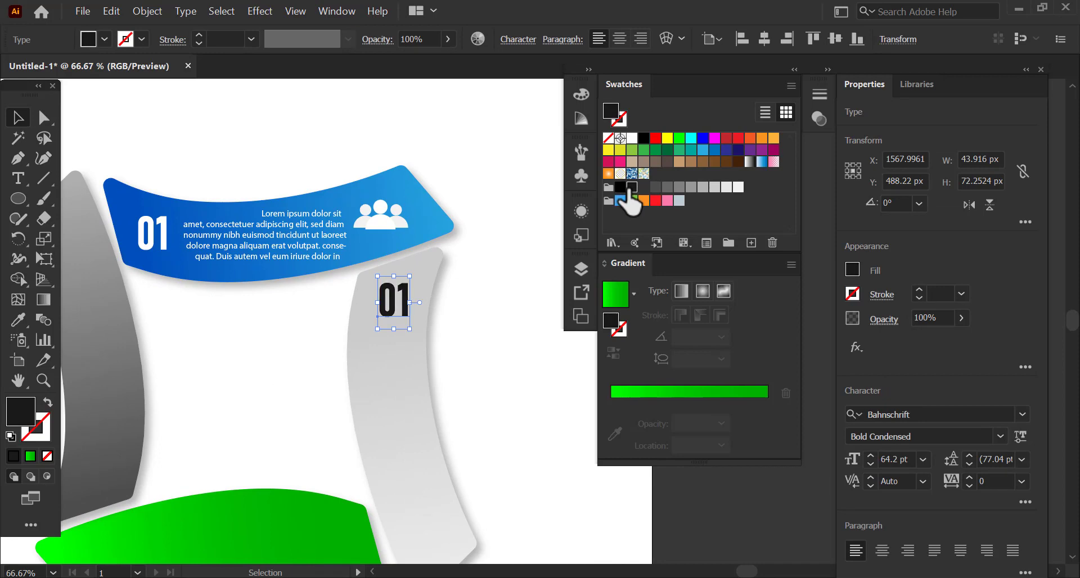
# Step: Change the copied number to 02 and nudge it into place between the light gray band's edges
pyautogui.doubleClick(397, 298)
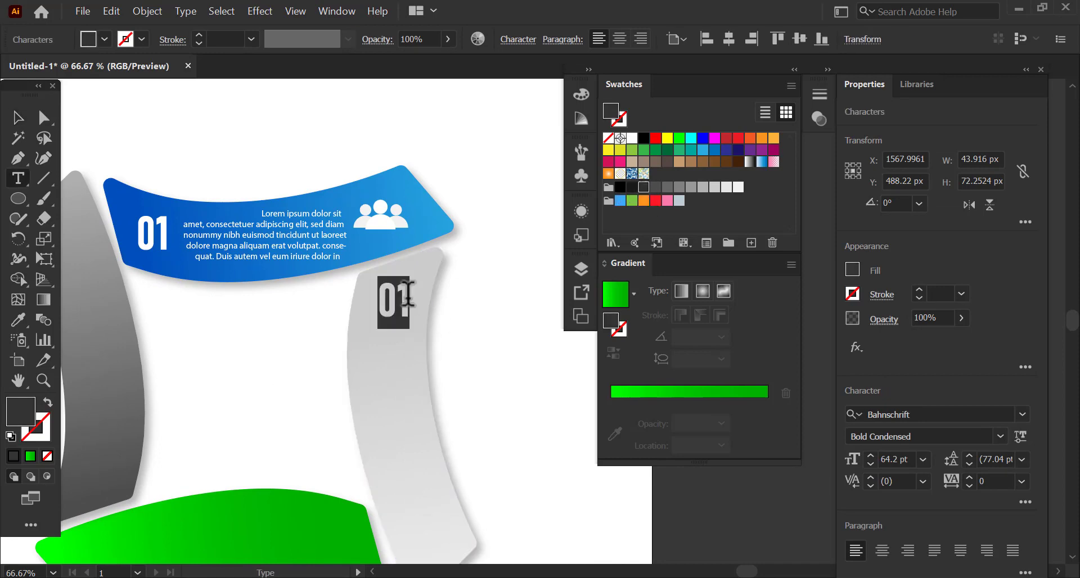
pyautogui.write('2')
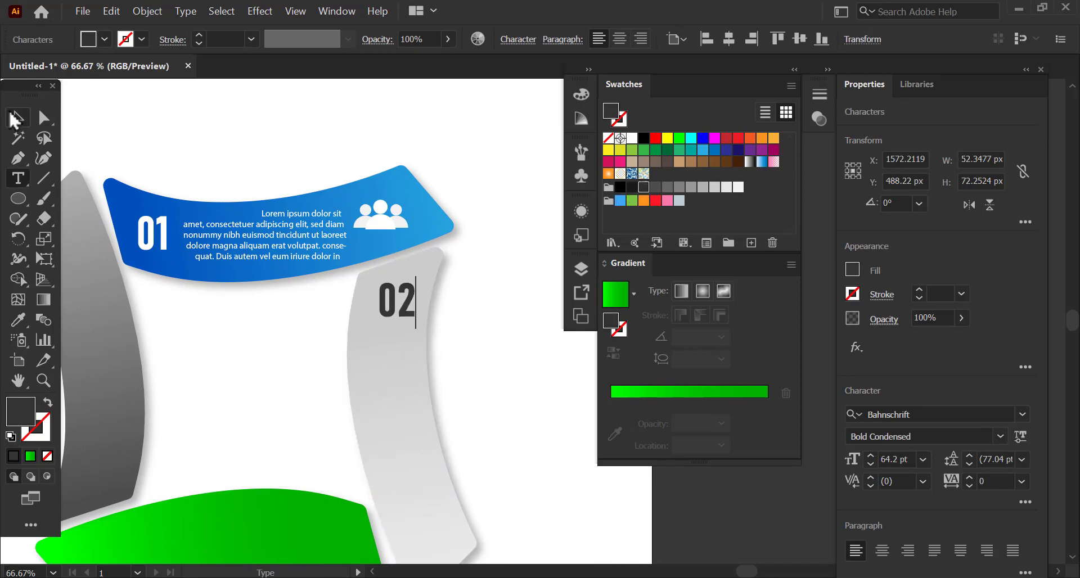
pyautogui.click(16, 117)
pyautogui.scroll(3, 366, 359)
pyautogui.moveTo(452, 201); pyautogui.dragTo(442, 203)
pyautogui.scroll(-2, 393, 239)
pyautogui.scroll(2, 487, 180)
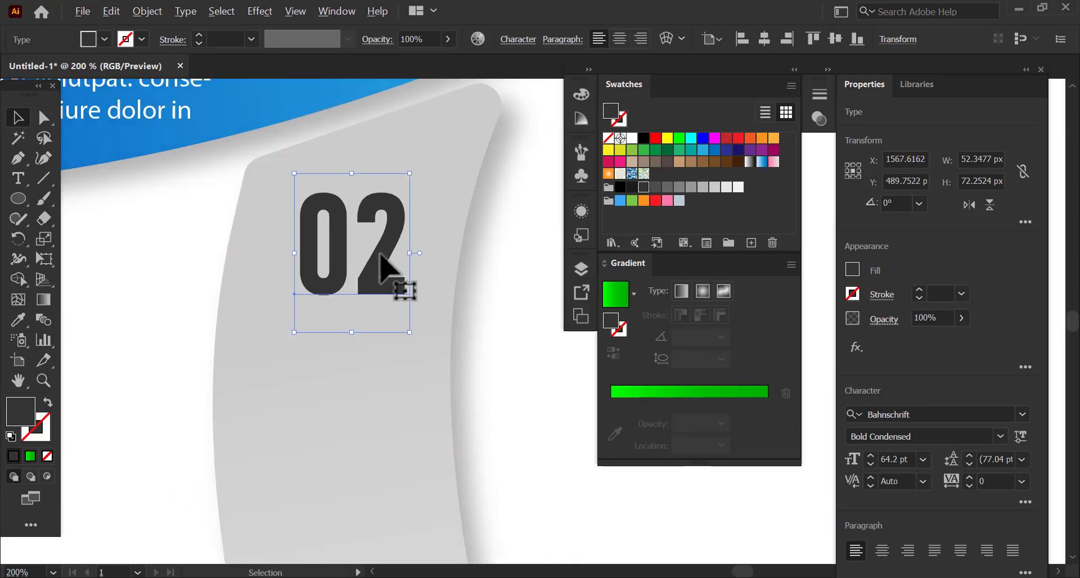
pyautogui.moveTo(367, 282); pyautogui.dragTo(362, 282)
pyautogui.scroll(-3, 463, 265)
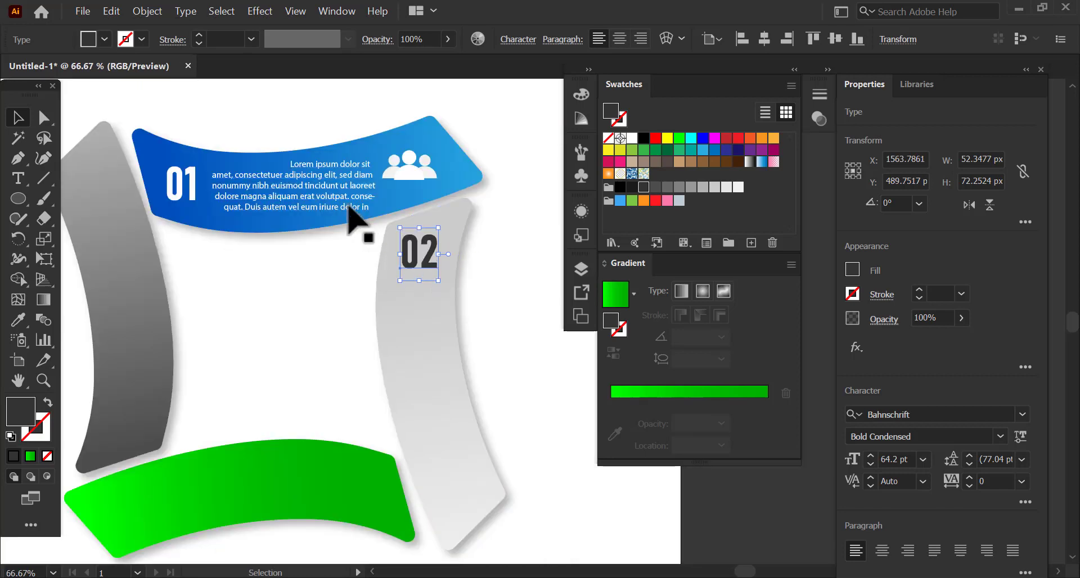
# Step: Copy the placeholder paragraph from the blue band onto the light gray band and color it dark gray
pyautogui.click(318, 208)
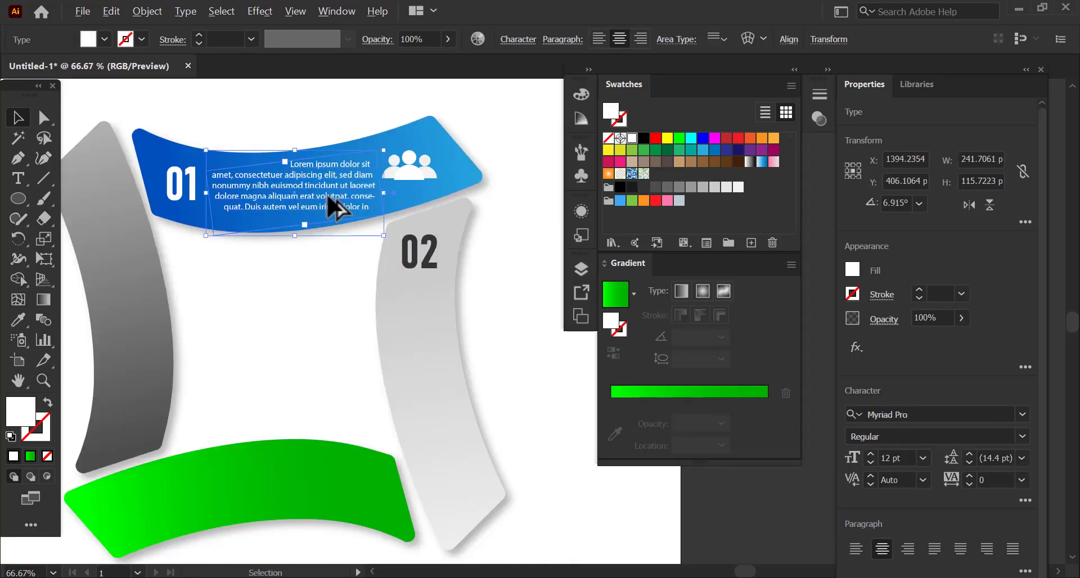
pyautogui.moveTo(331, 208); pyautogui.dragTo(431, 382)
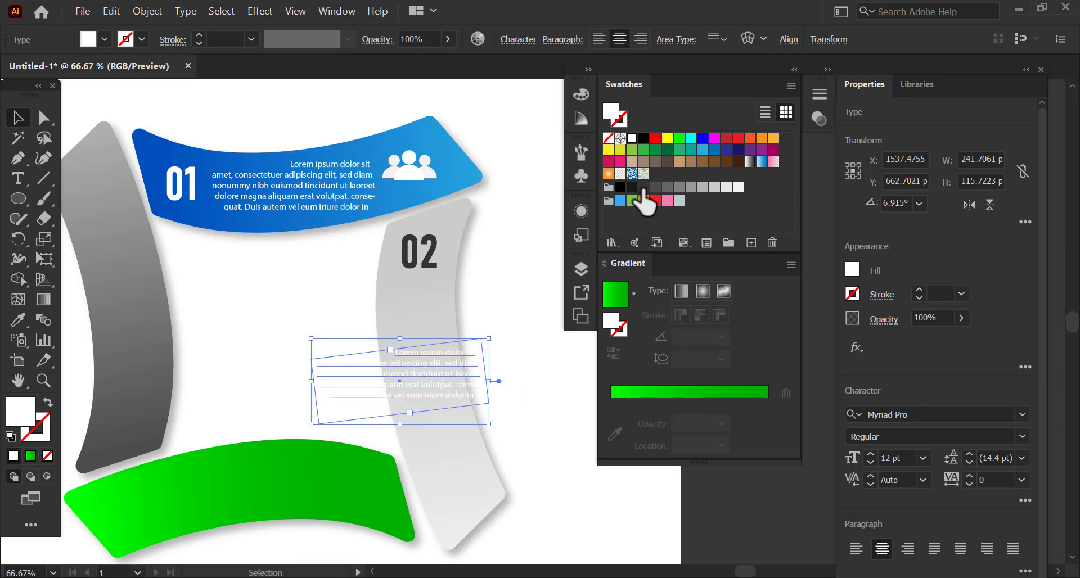
pyautogui.click(643, 188)
pyautogui.scroll(1, 503, 388)
# Step: Reshape the copied paragraph into a tall, narrow text area about 72 by 228 px below the 02
pyautogui.moveTo(487, 380); pyautogui.dragTo(314, 357)
pyautogui.moveTo(265, 437); pyautogui.dragTo(256, 563)
pyautogui.moveTo(297, 439); pyautogui.dragTo(405, 344)
pyautogui.moveTo(369, 340)
pyautogui.mouseDown()
pyautogui.moveTo(382, 343)
pyautogui.moveTo(364, 346)
pyautogui.mouseUp()
pyautogui.hotkey('ctrl', 'z')
pyautogui.doubleClick(382, 308)
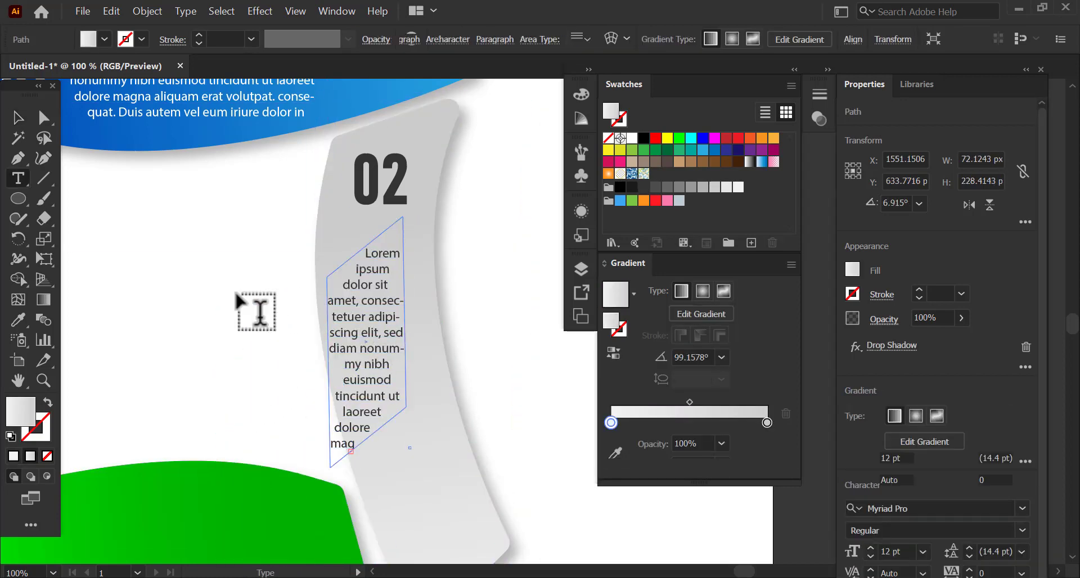
pyautogui.click(17, 119)
# Step: Enlarge the text area to about 96 by 237 px and tilt it about 19° to follow the light gray band's curve
pyautogui.moveTo(381, 301); pyautogui.dragTo(394, 300)
pyautogui.moveTo(422, 453); pyautogui.dragTo(452, 450)
pyautogui.moveTo(388, 319); pyautogui.dragTo(396, 338)
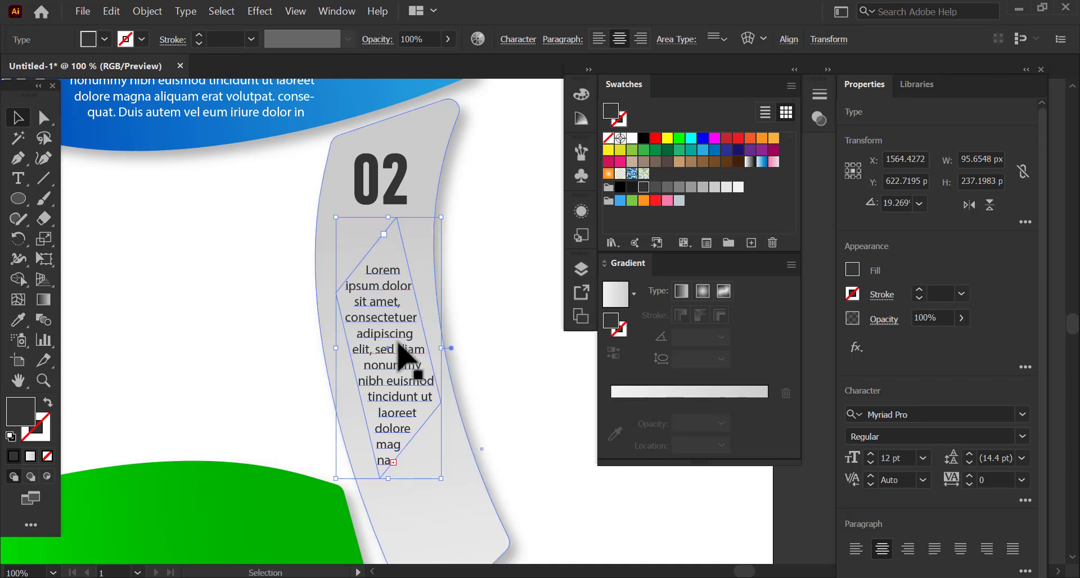
# Step: Shift the 02 slightly down the light gray band, closer to the paragraph
pyautogui.click(393, 194)
pyautogui.moveTo(409, 217); pyautogui.dragTo(408, 226)
pyautogui.hotkey('ctrl', '-')
pyautogui.hotkey('ctrl', '-')
pyautogui.click(458, 262)
# Step: Move the light gray band's paragraph slightly up and extend its text area toward the band's lower end
pyautogui.scroll(2, 386, 337)
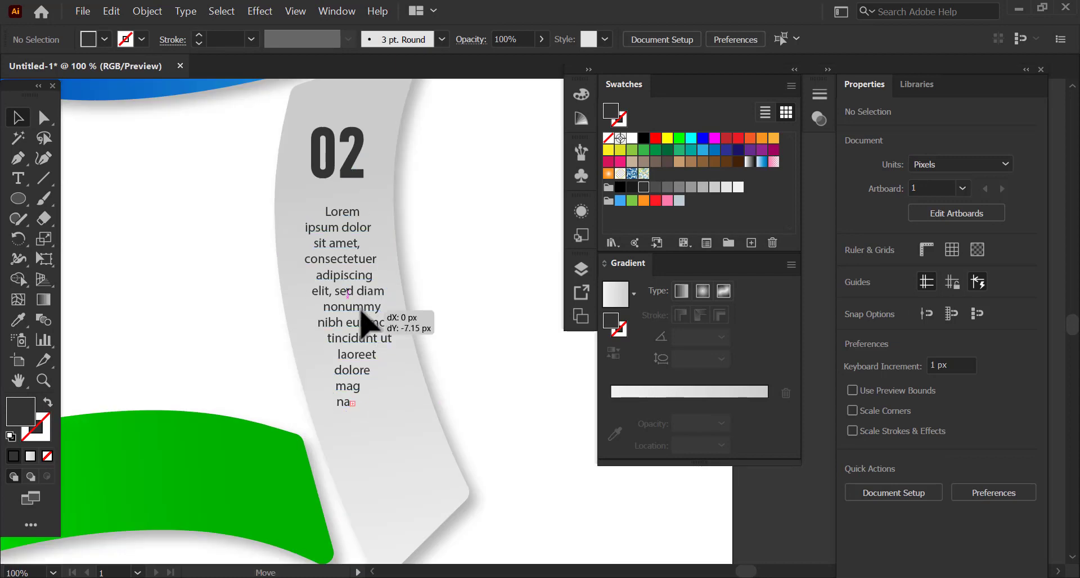
pyautogui.click(368, 394)
pyautogui.moveTo(401, 428); pyautogui.dragTo(413, 473)
pyautogui.click(489, 348)
pyautogui.moveTo(472, 322); pyautogui.dragTo(386, 356)
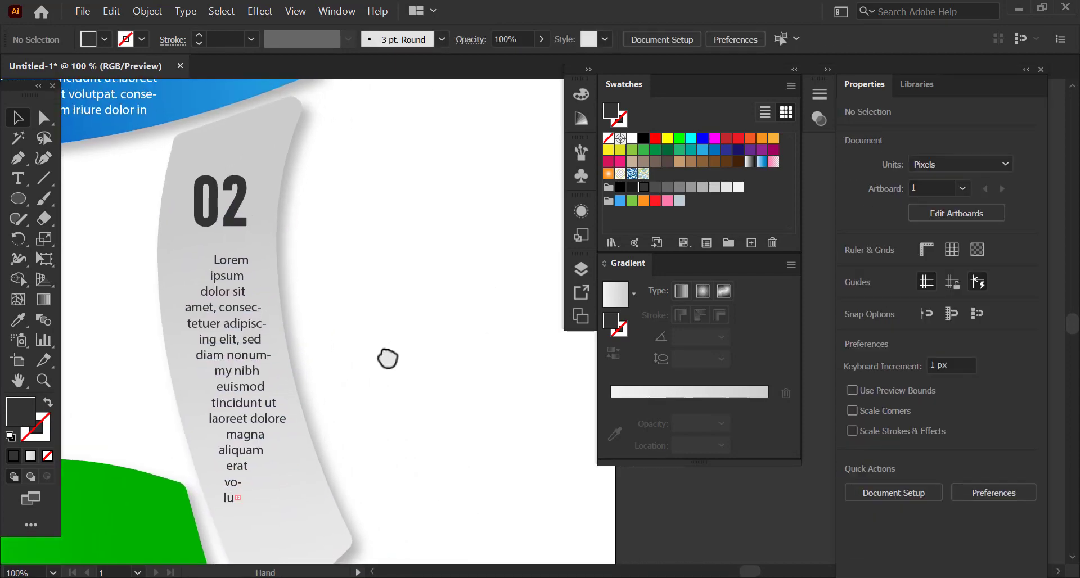
# Step: Give the light gray band a 2 pt stroke colored with the light gray linear gradient
pyautogui.click(290, 150)
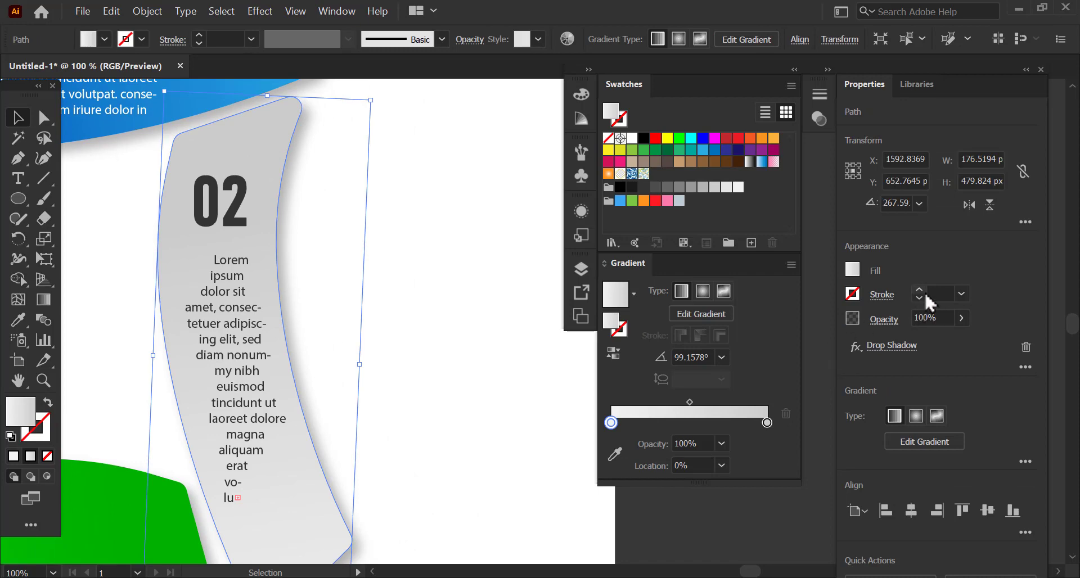
pyautogui.click(961, 295)
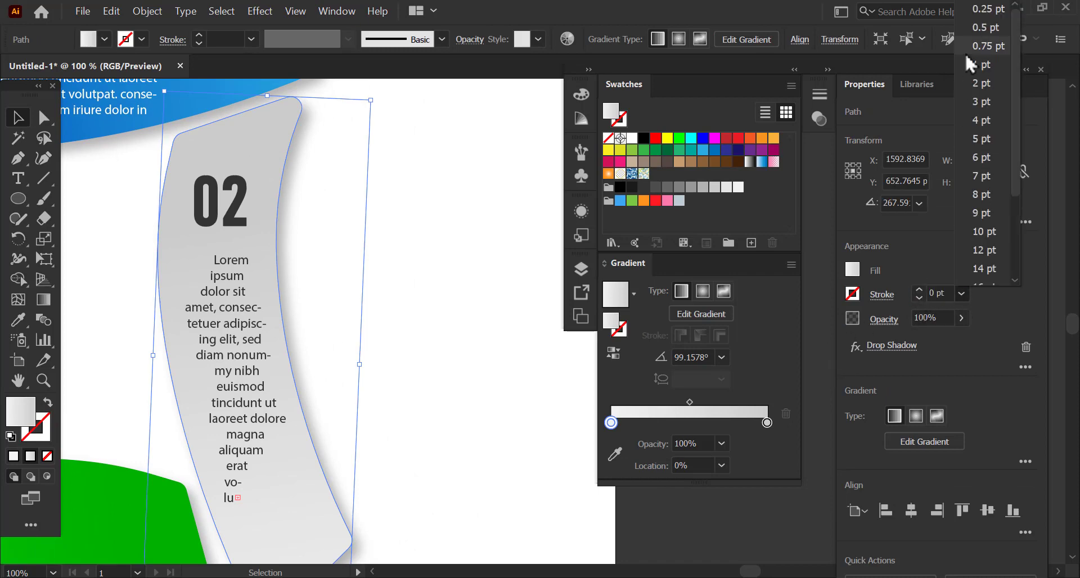
pyautogui.click(982, 83)
pyautogui.click(853, 294)
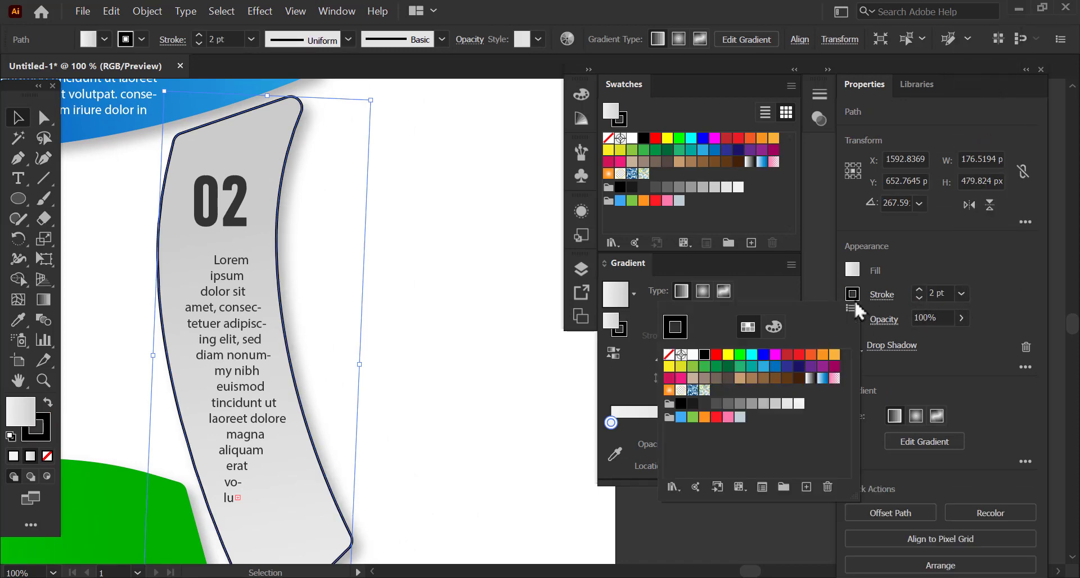
pyautogui.click(764, 294)
pyautogui.click(624, 334)
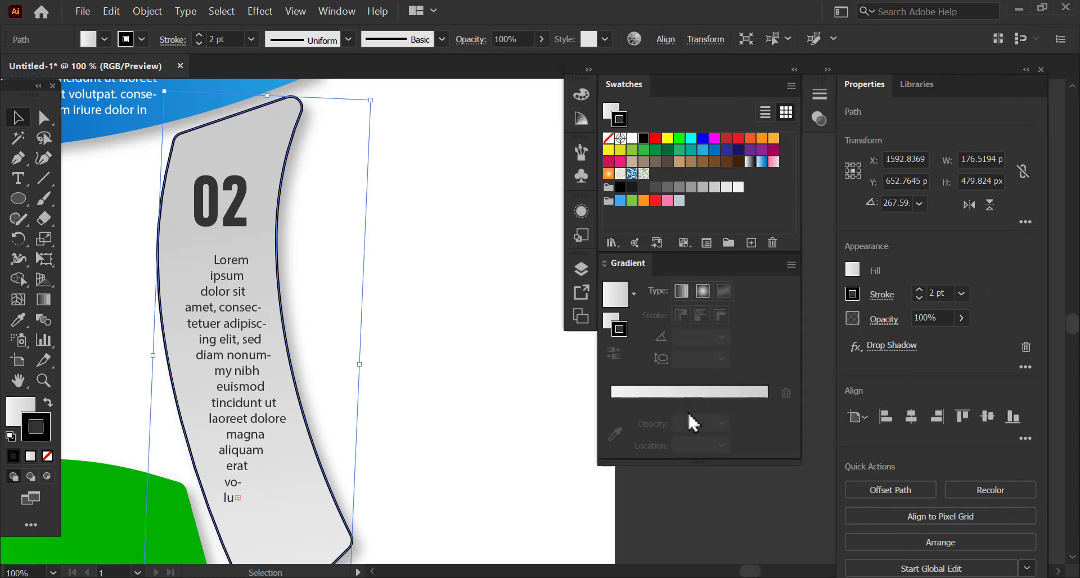
pyautogui.click(697, 394)
pyautogui.click(490, 319)
pyautogui.scroll(-1, 492, 321)
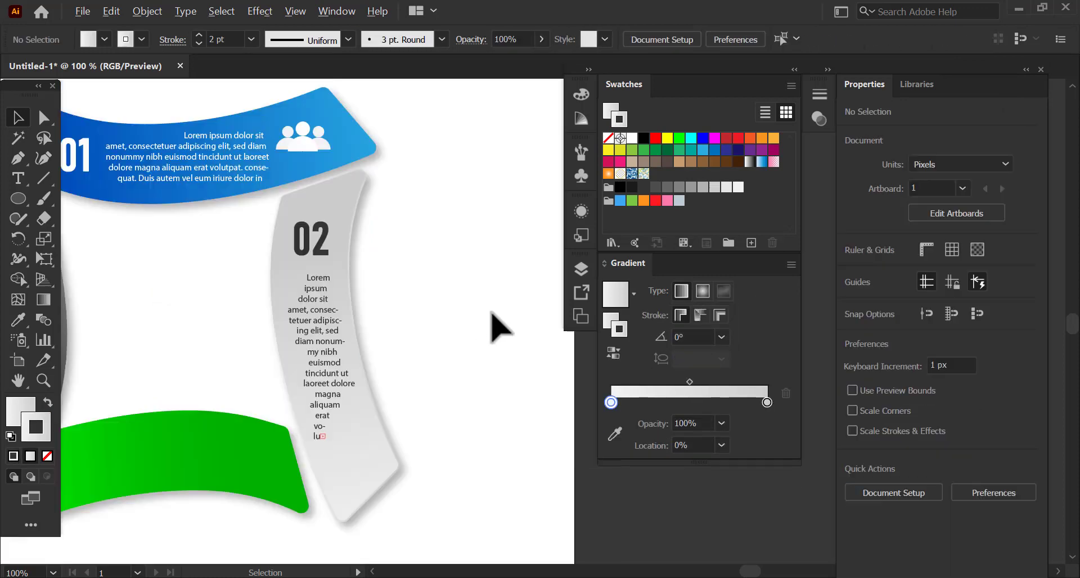
# Step: Give the blue band a 1 pt stroke
pyautogui.click(392, 222)
pyautogui.scroll(1, 392, 224)
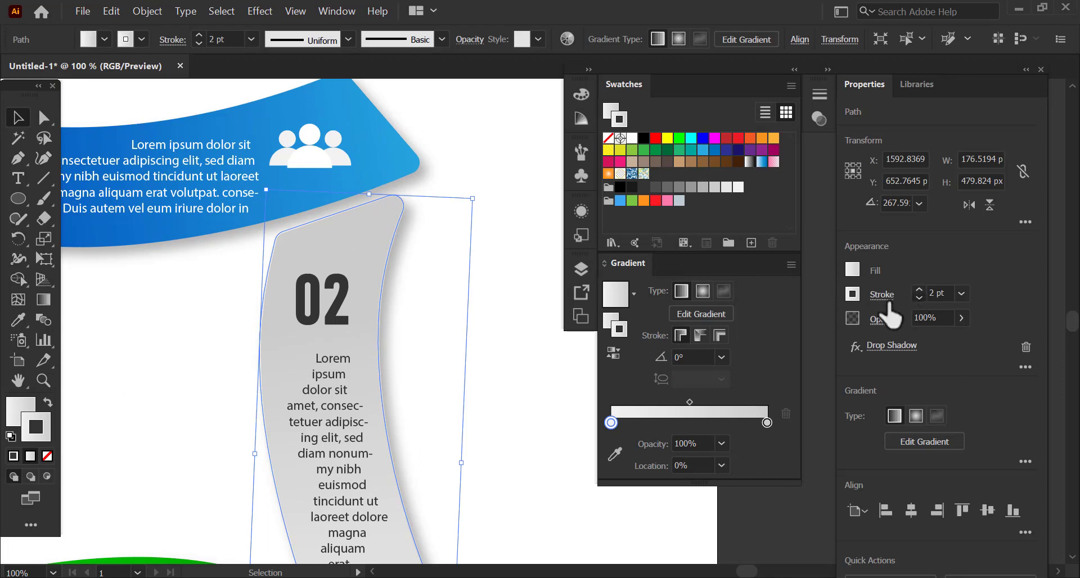
pyautogui.click(535, 284)
pyautogui.click(417, 173)
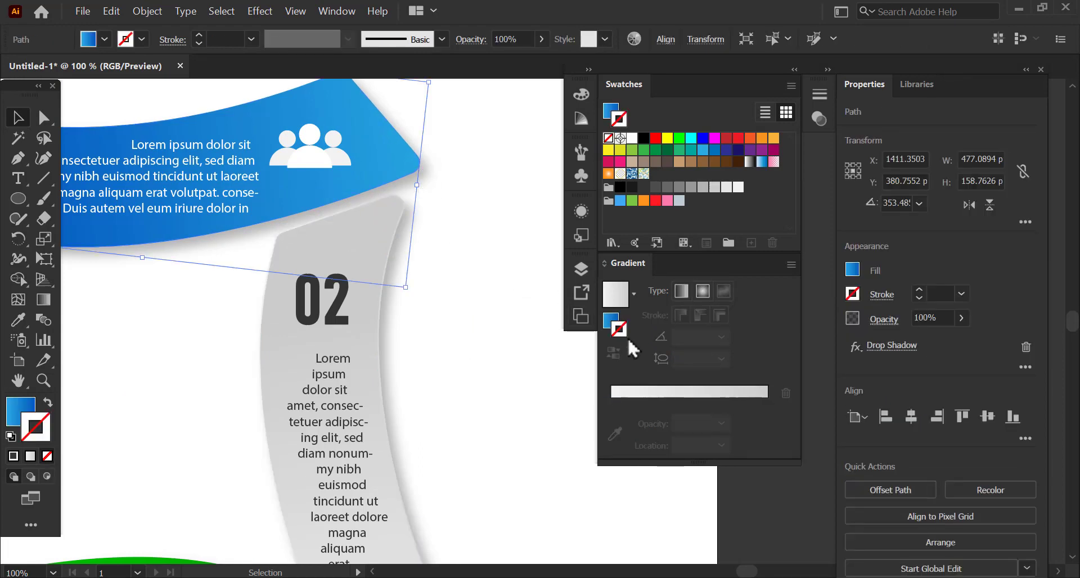
pyautogui.click(962, 294)
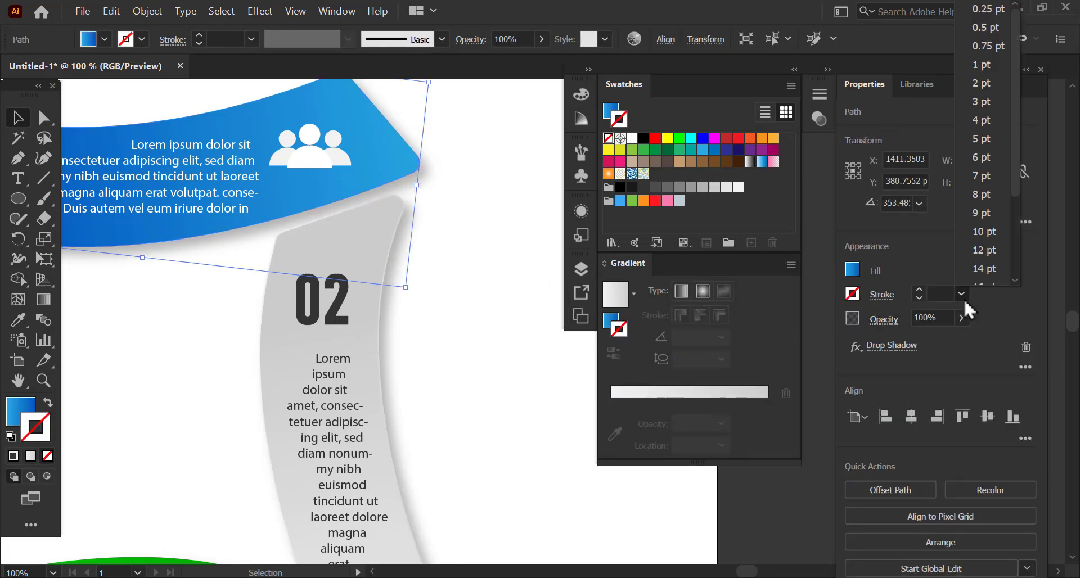
pyautogui.click(983, 65)
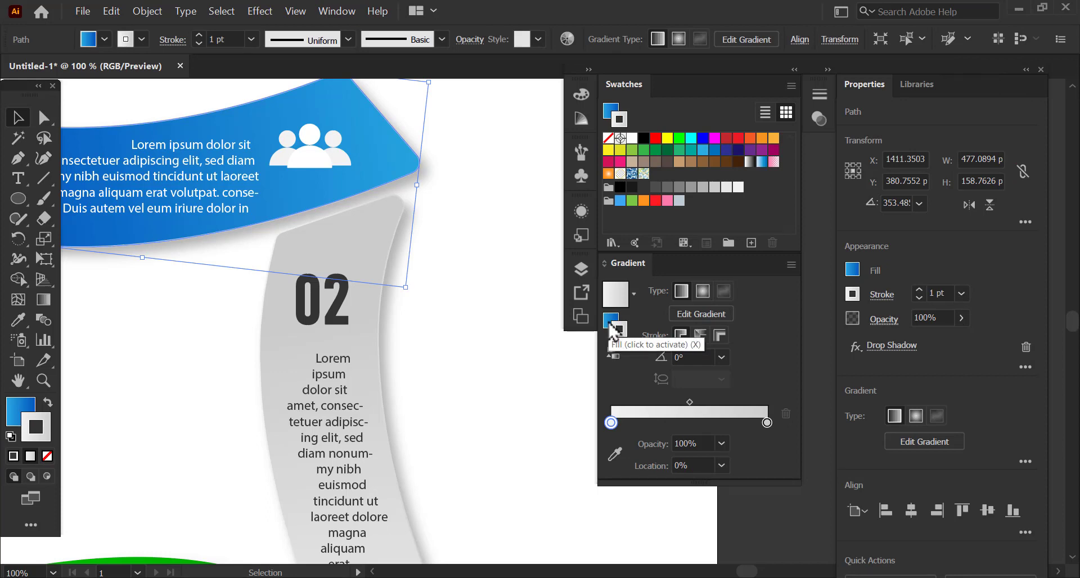
# Step: Recolor the blue band's stroke gradient to run from medium blue to pure blue
pyautogui.click(612, 322)
pyautogui.press('x')
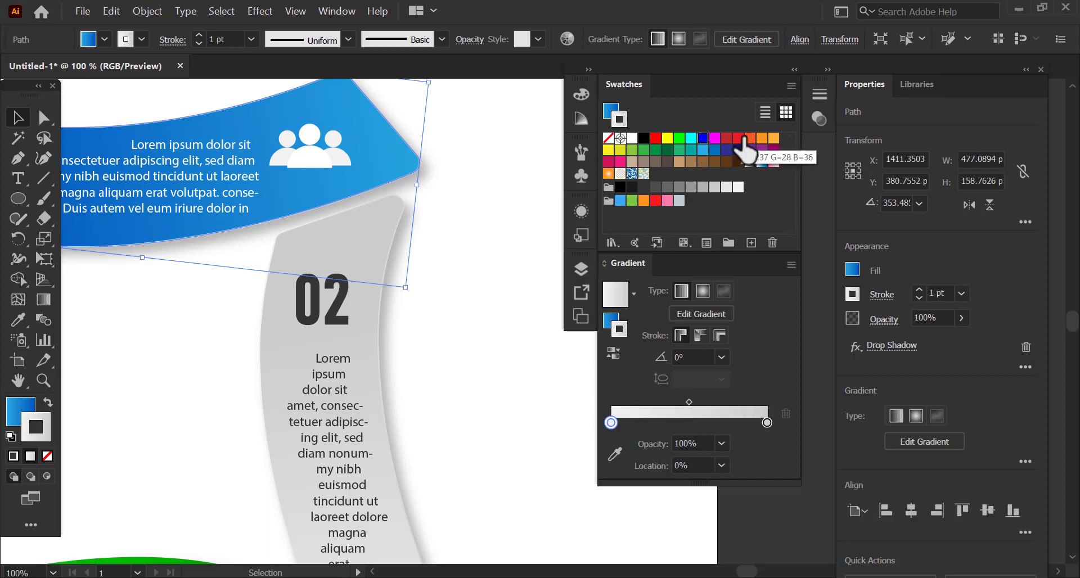
pyautogui.moveTo(715, 150)
pyautogui.mouseDown()
pyautogui.moveTo(668, 240)
pyautogui.moveTo(611, 429)
pyautogui.mouseUp()
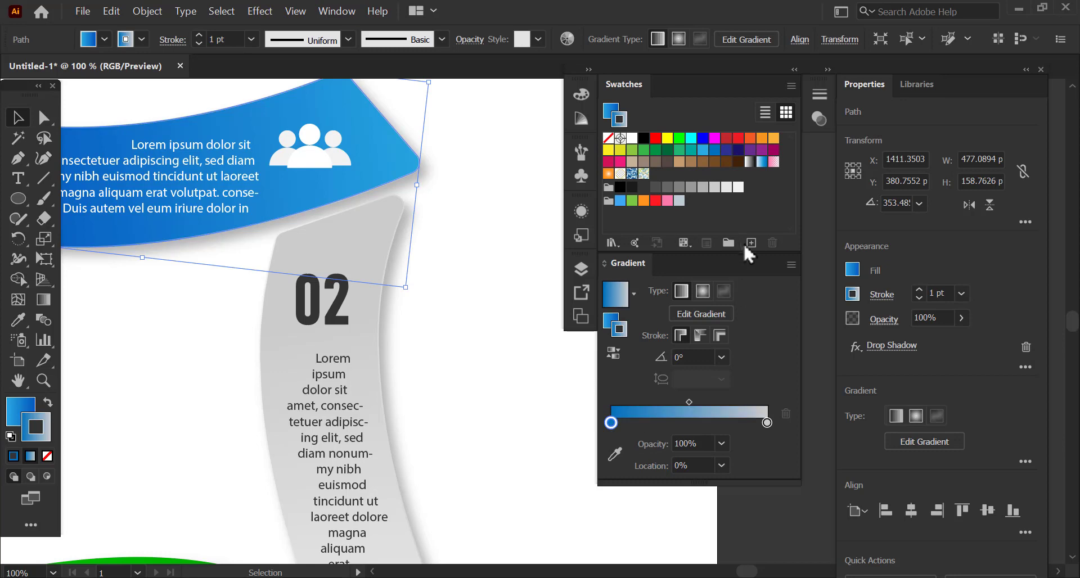
pyautogui.moveTo(767, 424); pyautogui.dragTo(767, 424)
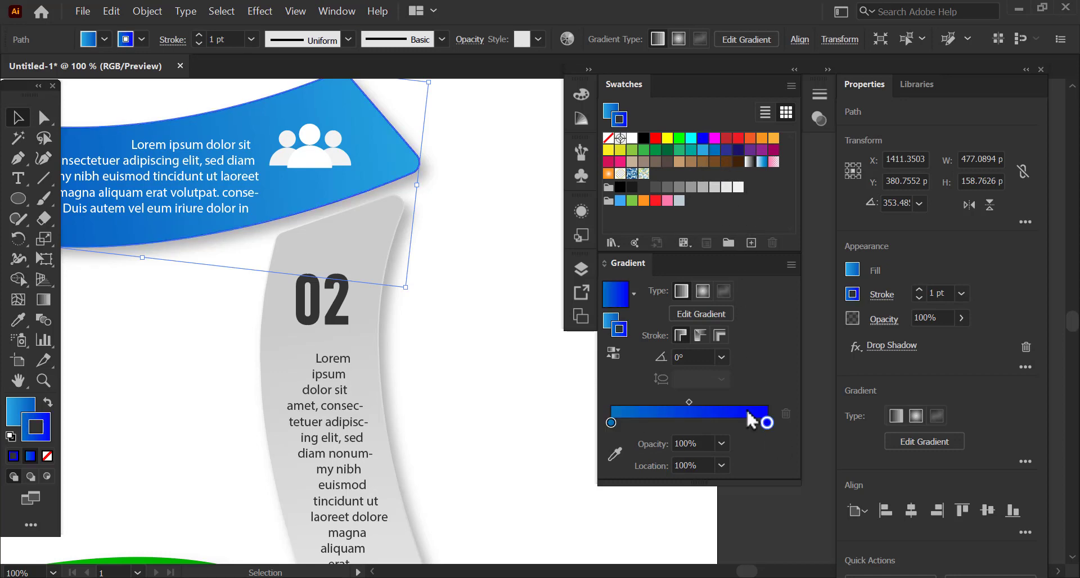
pyautogui.click(512, 291)
# Step: Give the dark gray band a 1 pt stroke with a linear gradient from dark gray to black
pyautogui.scroll(-3, 511, 290)
pyautogui.scroll(2, 382, 301)
pyautogui.click(323, 340)
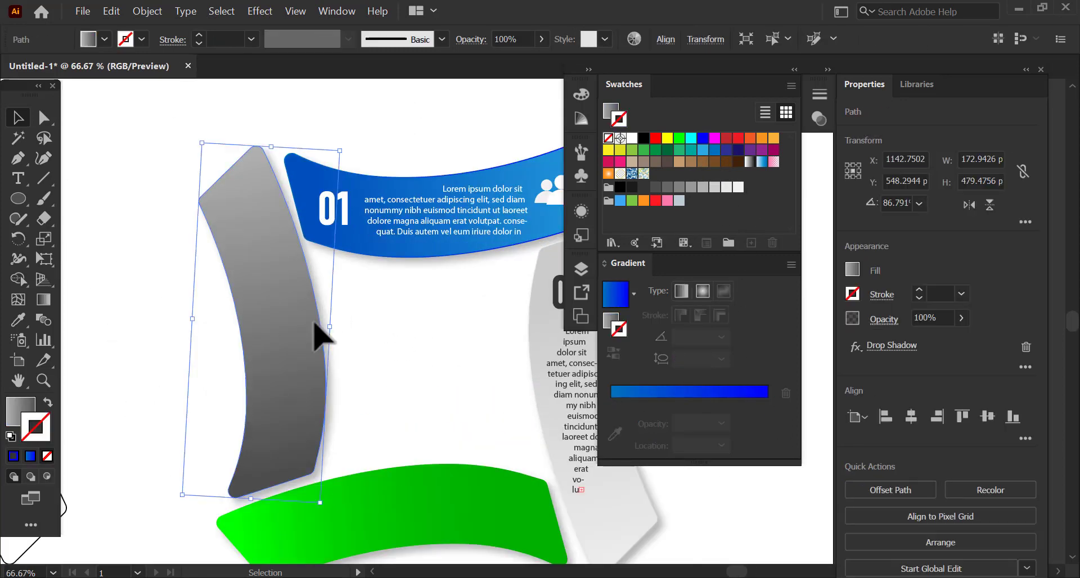
pyautogui.click(920, 290)
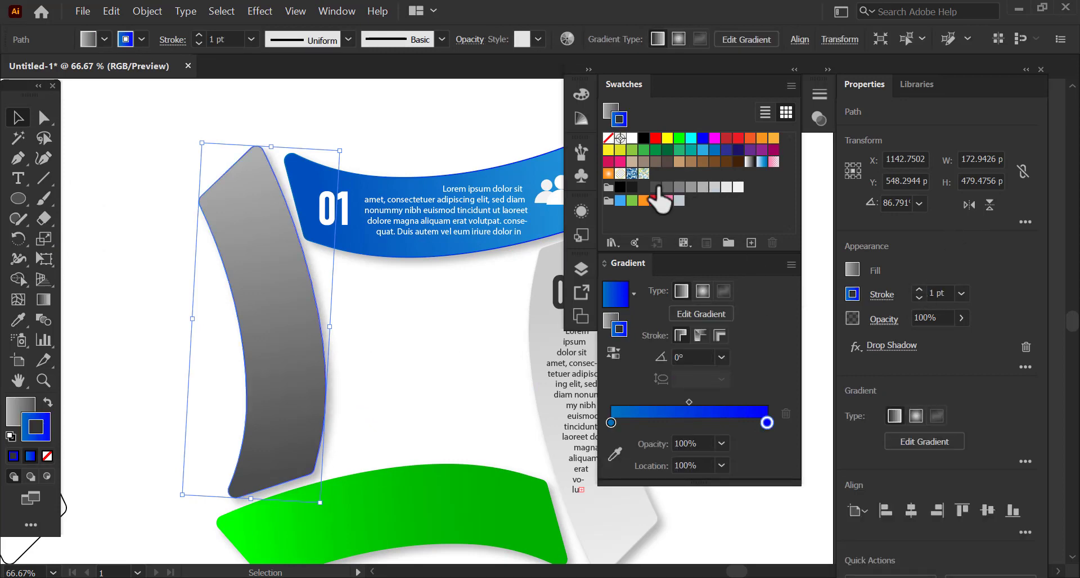
pyautogui.moveTo(656, 186); pyautogui.dragTo(627, 357)
pyautogui.moveTo(611, 426); pyautogui.dragTo(611, 426)
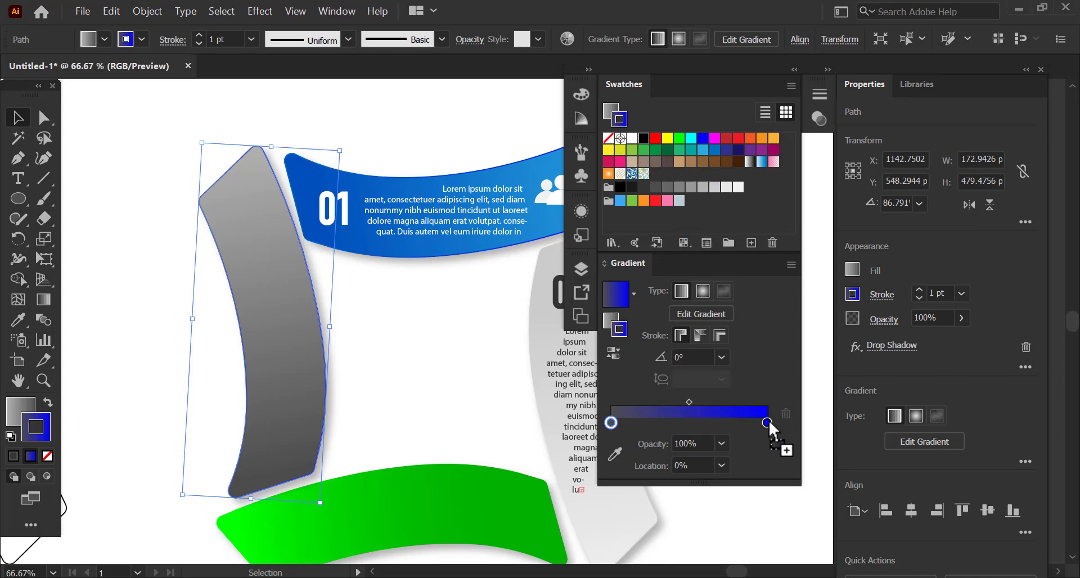
pyautogui.moveTo(769, 425); pyautogui.dragTo(768, 423)
pyautogui.click(423, 393)
# Step: Change the end color of the dark gray band's stroke gradient to a lighter gray
pyautogui.click(306, 365)
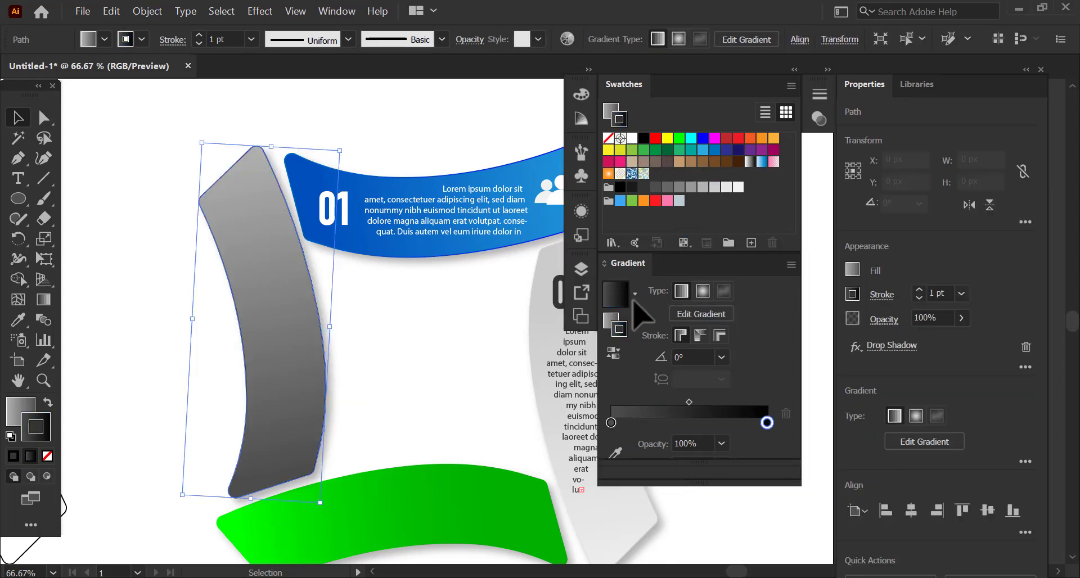
pyautogui.moveTo(767, 423); pyautogui.dragTo(767, 423)
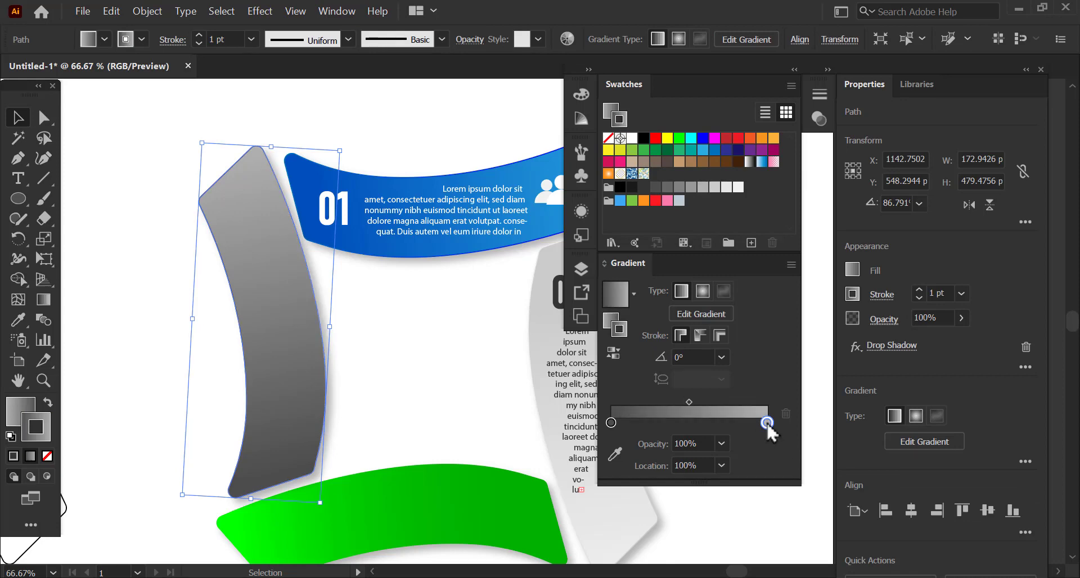
pyautogui.click(367, 348)
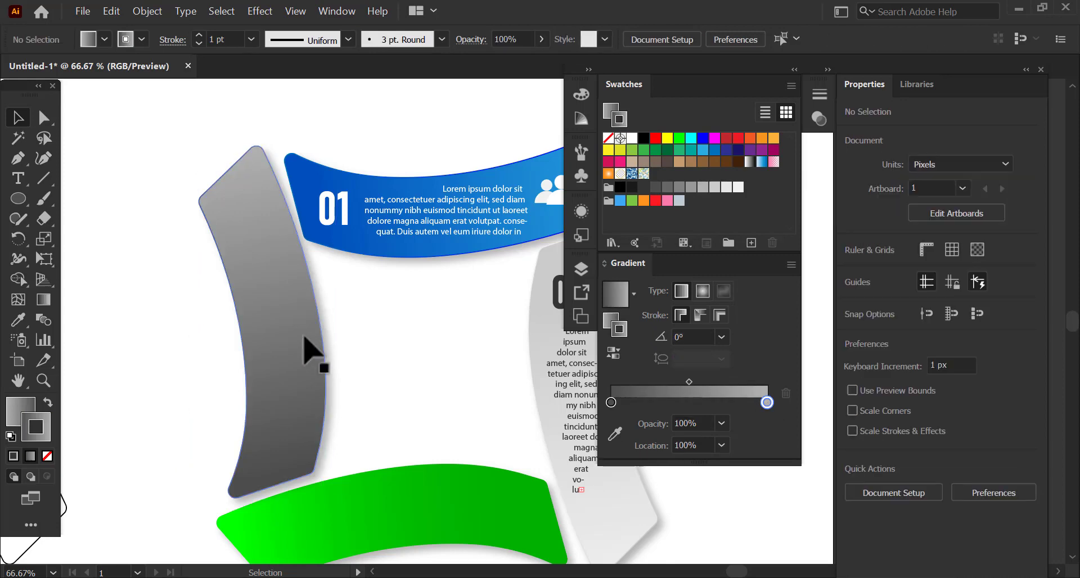
# Step: Give the green band a 1 pt stroke with yellow at both ends of its linear gradient
pyautogui.moveTo(410, 355); pyautogui.dragTo(317, 295)
pyautogui.click(352, 431)
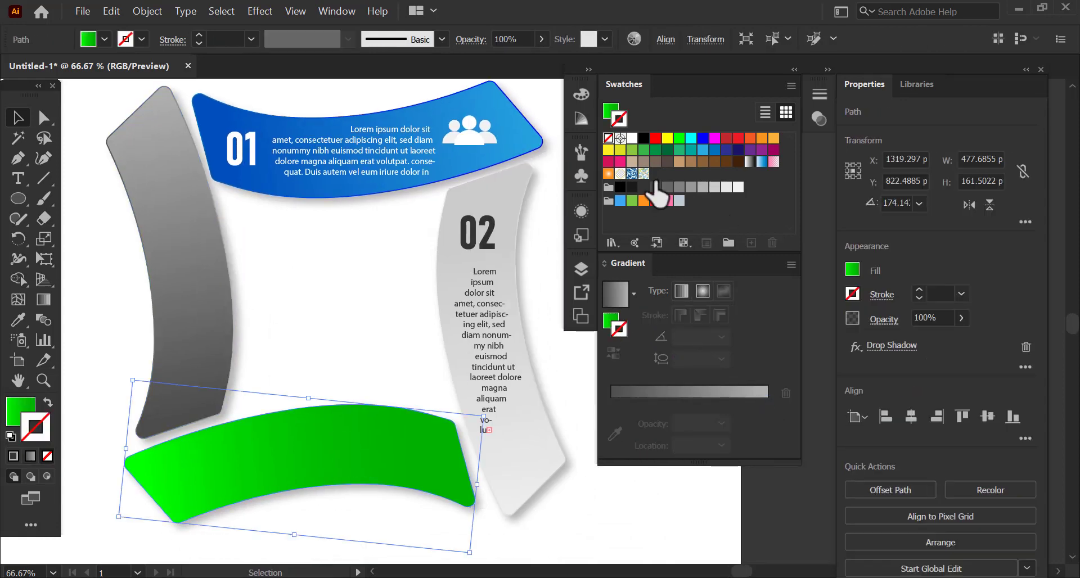
pyautogui.click(688, 393)
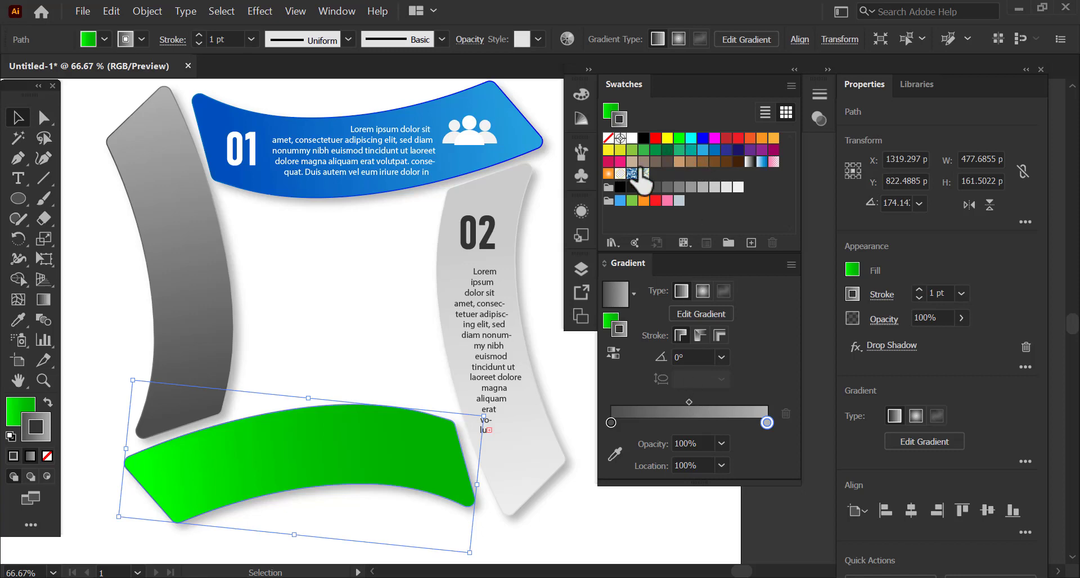
pyautogui.moveTo(612, 427); pyautogui.dragTo(611, 423)
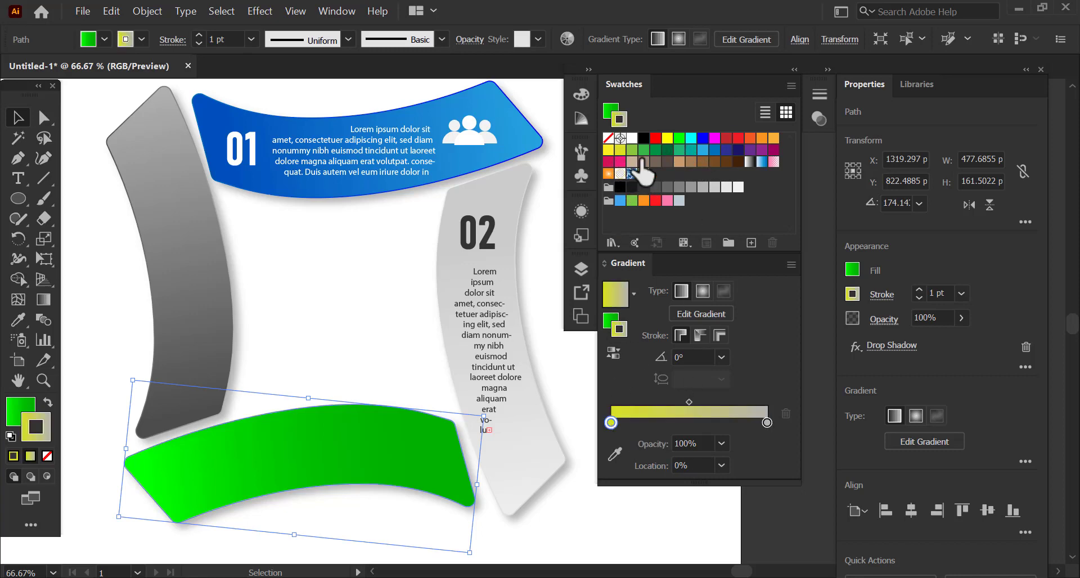
pyautogui.moveTo(619, 150); pyautogui.dragTo(767, 423)
pyautogui.click(323, 341)
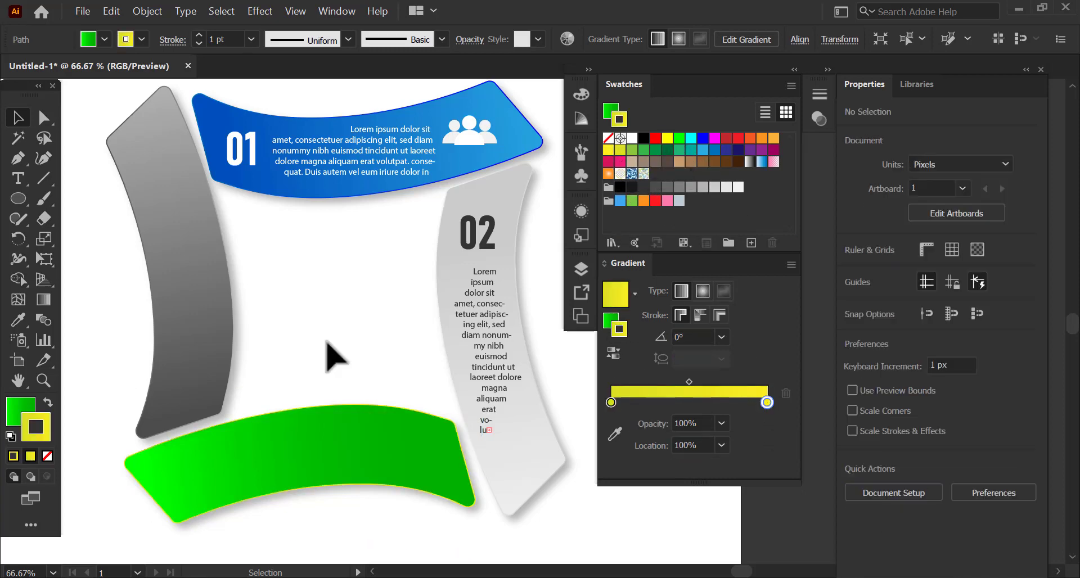
# Step: Change the end color of the green band's stroke gradient to bright green
pyautogui.click(260, 441)
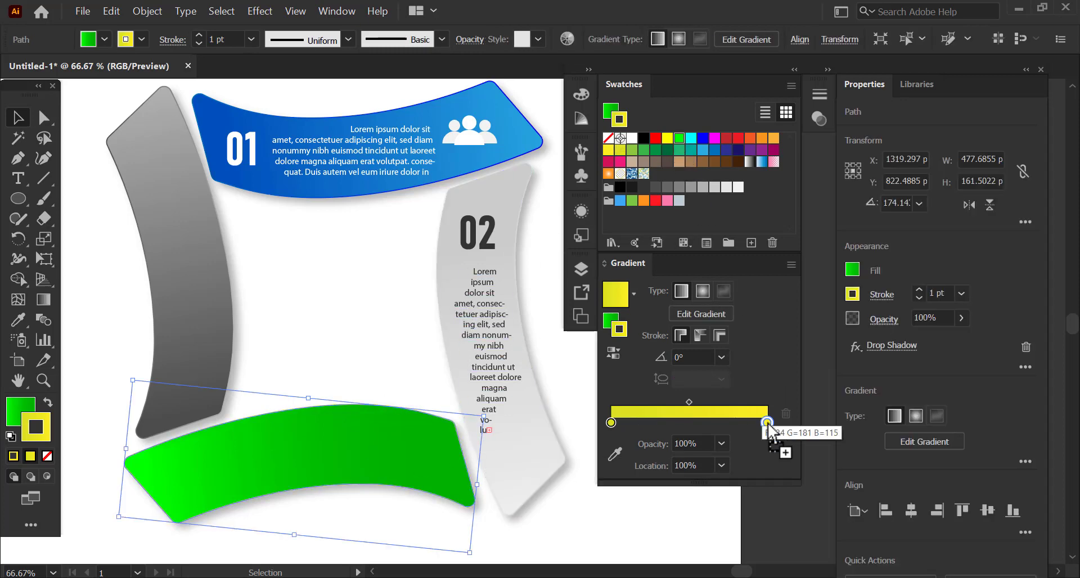
pyautogui.moveTo(769, 426); pyautogui.dragTo(768, 423)
pyautogui.click(382, 311)
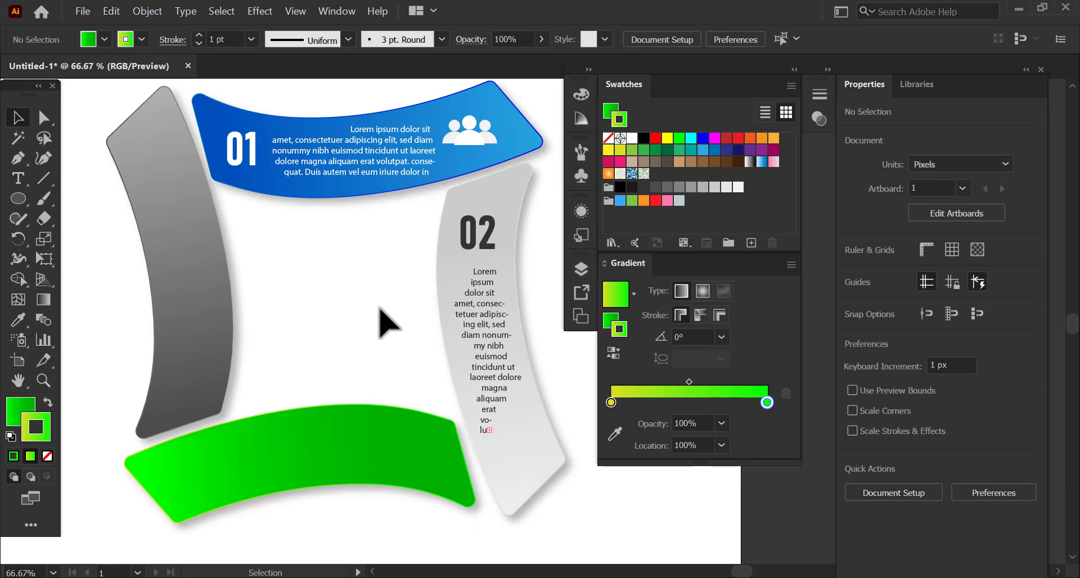
# Step: Copy the 02 onto the lower part of the dark gray band, change it to 04 and fill it with white
pyautogui.scroll(-1, 371, 294)
pyautogui.moveTo(408, 196); pyautogui.dragTo(361, 245)
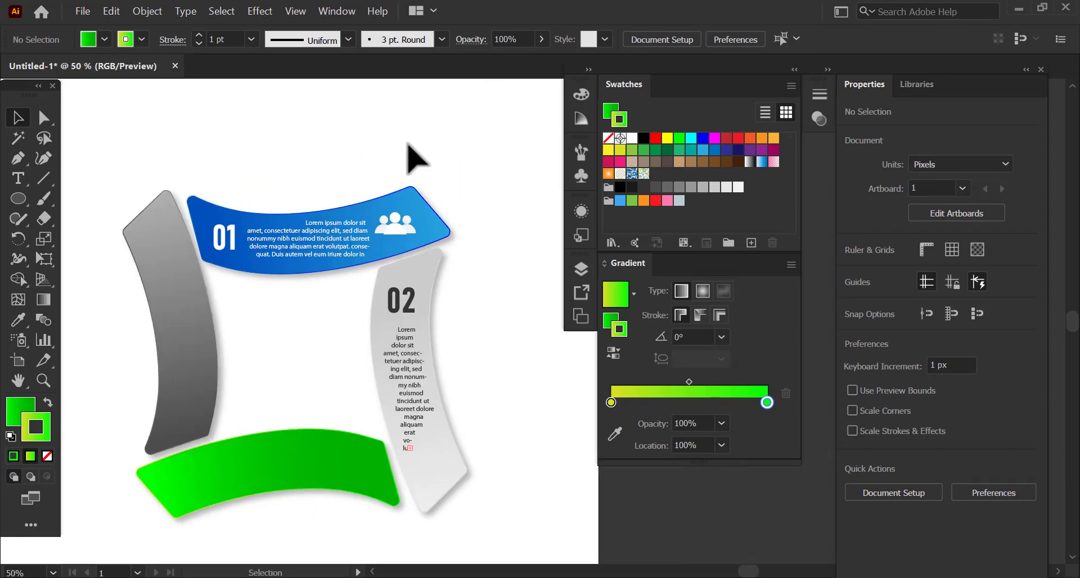
pyautogui.press('space')
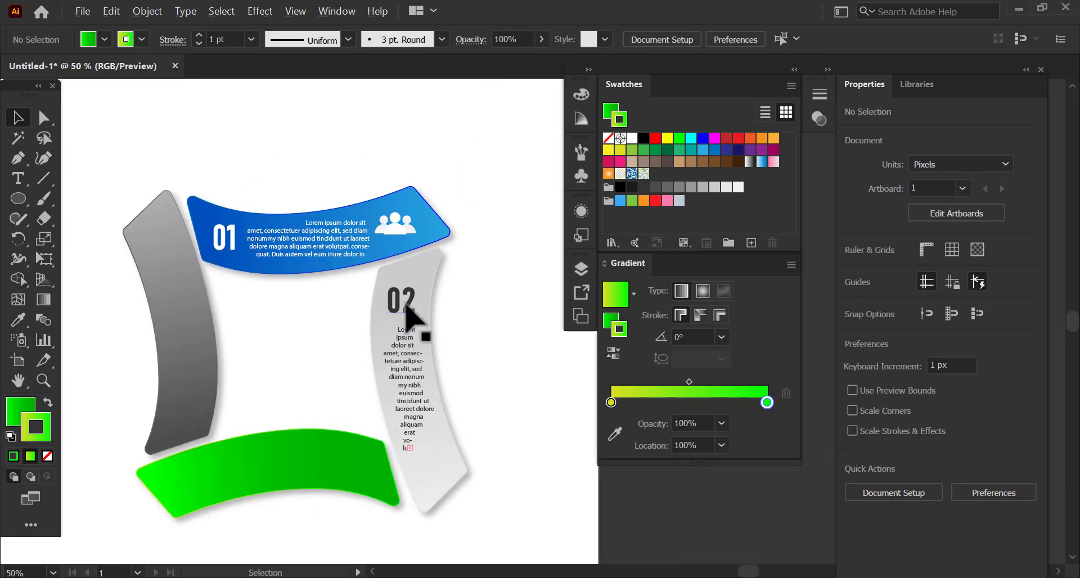
pyautogui.moveTo(364, 291); pyautogui.dragTo(224, 395)
pyautogui.scroll(2, 162, 428)
pyautogui.doubleClick(223, 394)
pyautogui.write('4')
pyautogui.press('Escape')
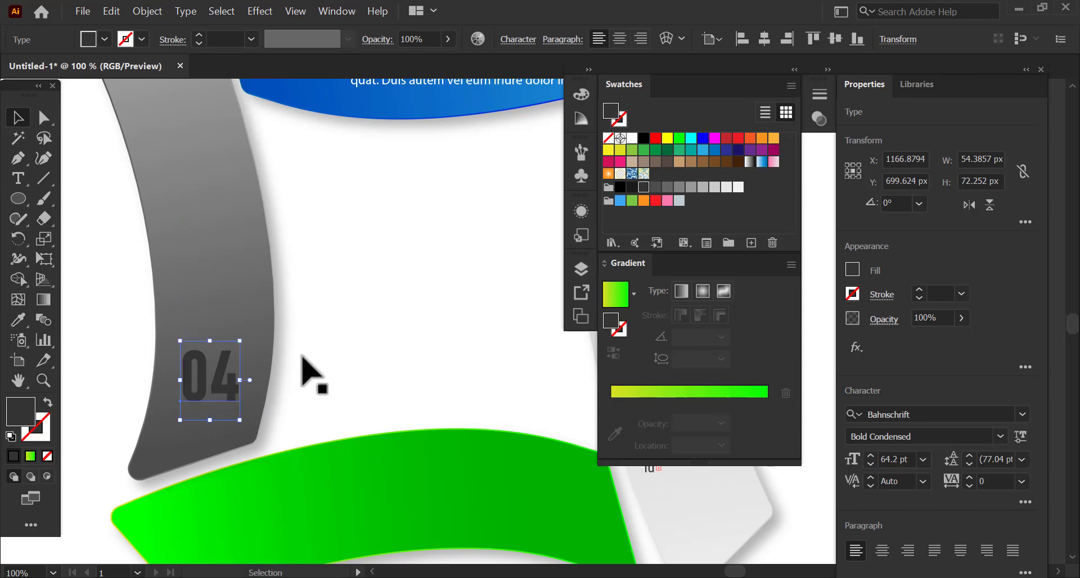
pyautogui.click(632, 138)
pyautogui.click(338, 313)
# Step: Copy the light gray band's paragraph onto the dark gray band above the 04 and fill it with white
pyautogui.scroll(-2, 360, 346)
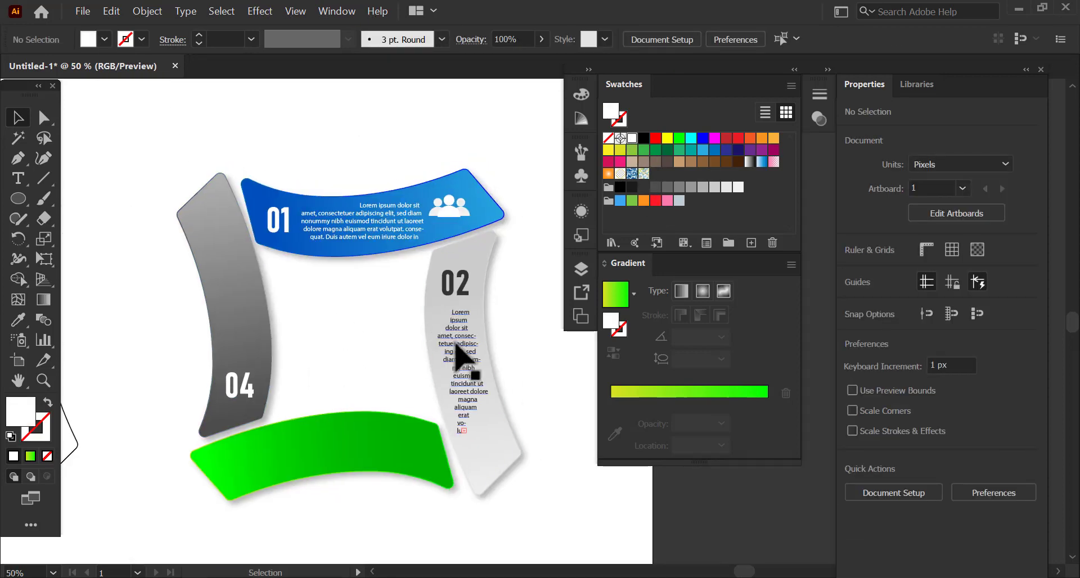
pyautogui.moveTo(453, 356); pyautogui.dragTo(236, 286)
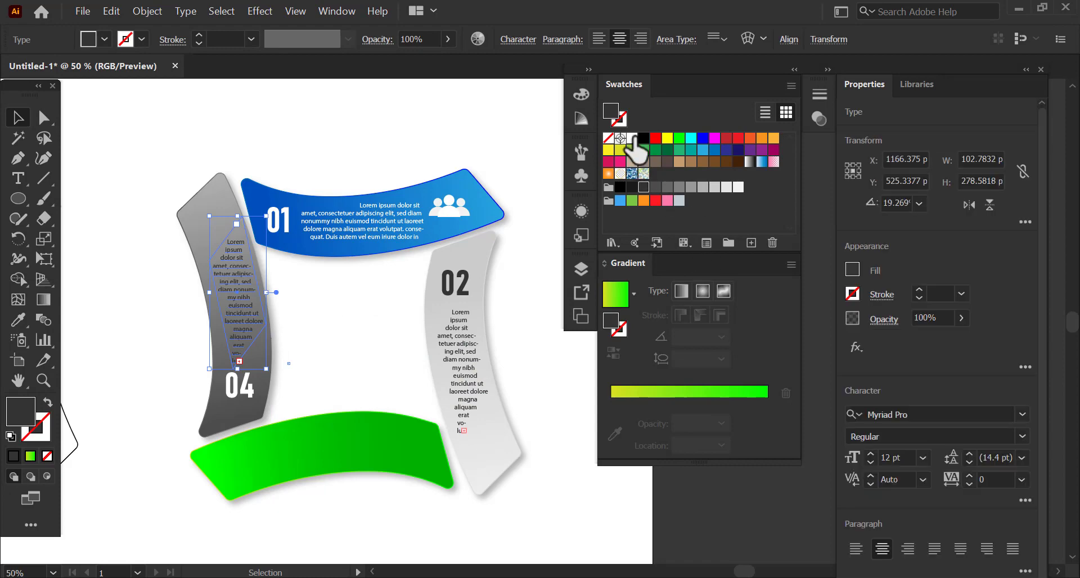
pyautogui.click(632, 138)
# Step: Nudge the white paragraph into place along the dark gray band's curve, just above the 04
pyautogui.scroll(2, 241, 301)
pyautogui.moveTo(256, 472); pyautogui.dragTo(250, 479)
pyautogui.click(241, 364)
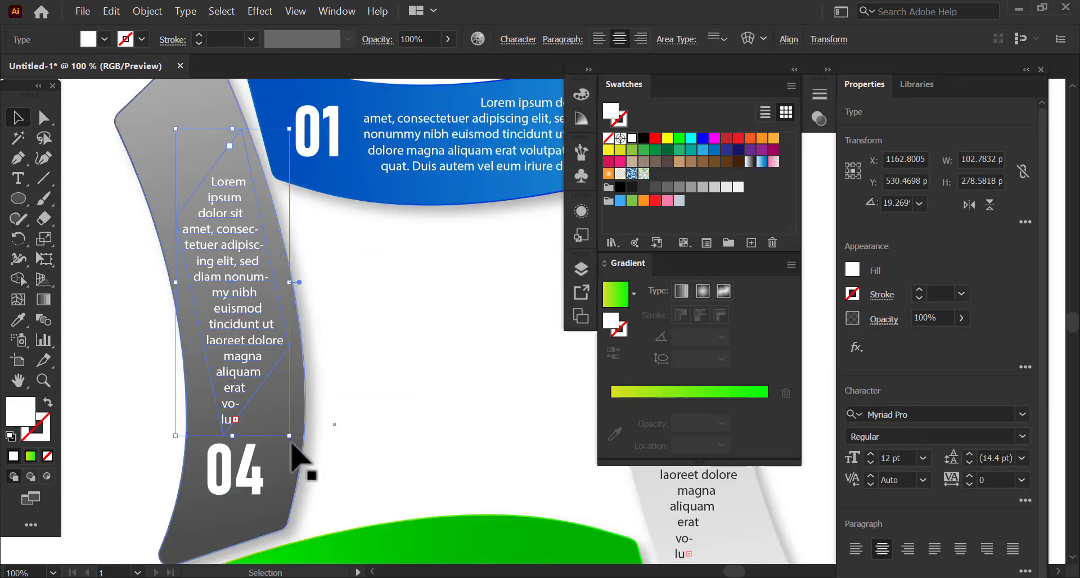
pyautogui.moveTo(294, 443); pyautogui.dragTo(310, 436)
pyautogui.click(355, 430)
pyautogui.scroll(-1, 355, 426)
# Step: Copy the white 04 onto the green band's end nearest the light gray band and change it to 03
pyautogui.moveTo(416, 421); pyautogui.dragTo(360, 360)
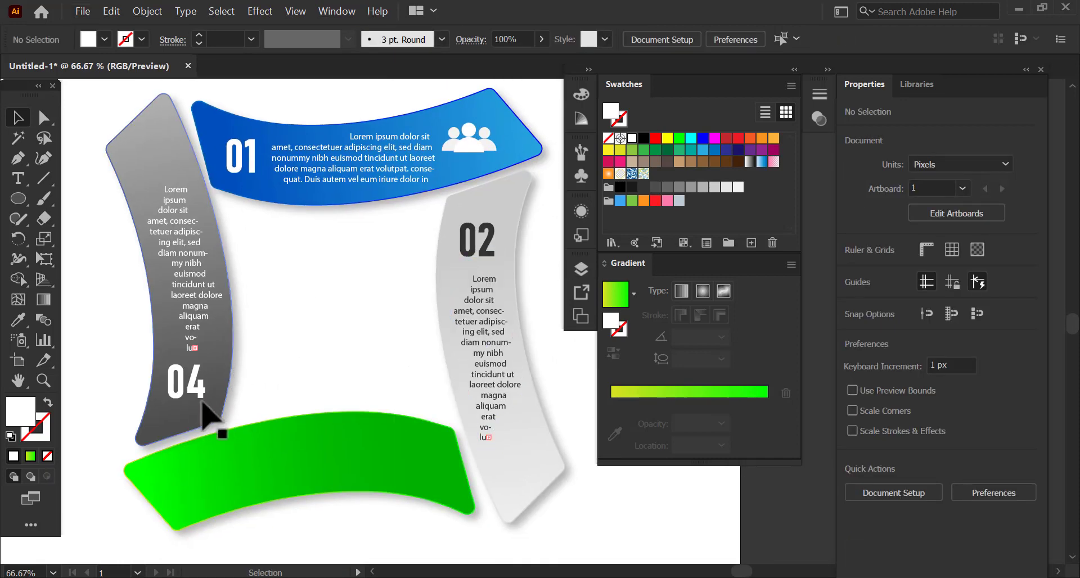
pyautogui.moveTo(353, 420); pyautogui.dragTo(436, 478)
pyautogui.doubleClick(438, 462)
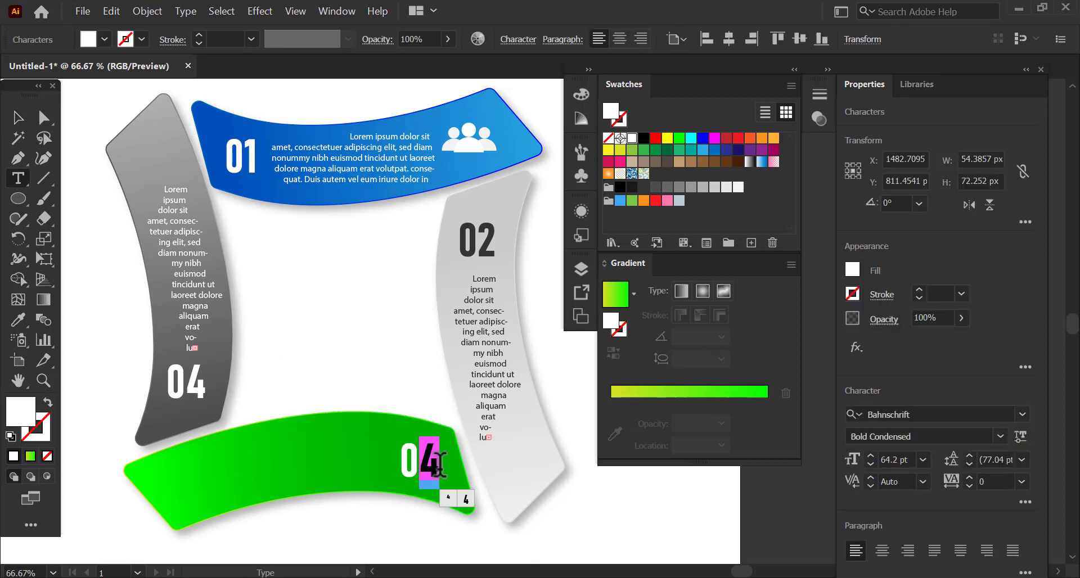
pyautogui.write('3')
pyautogui.press('Escape')
# Step: Place a copy of the blue band's white paragraph on the green band beside the 03
pyautogui.scroll(2, 422, 459)
pyautogui.moveTo(422, 459); pyautogui.dragTo(390, 454)
pyautogui.scroll(-3, 434, 470)
pyautogui.scroll(2, 382, 448)
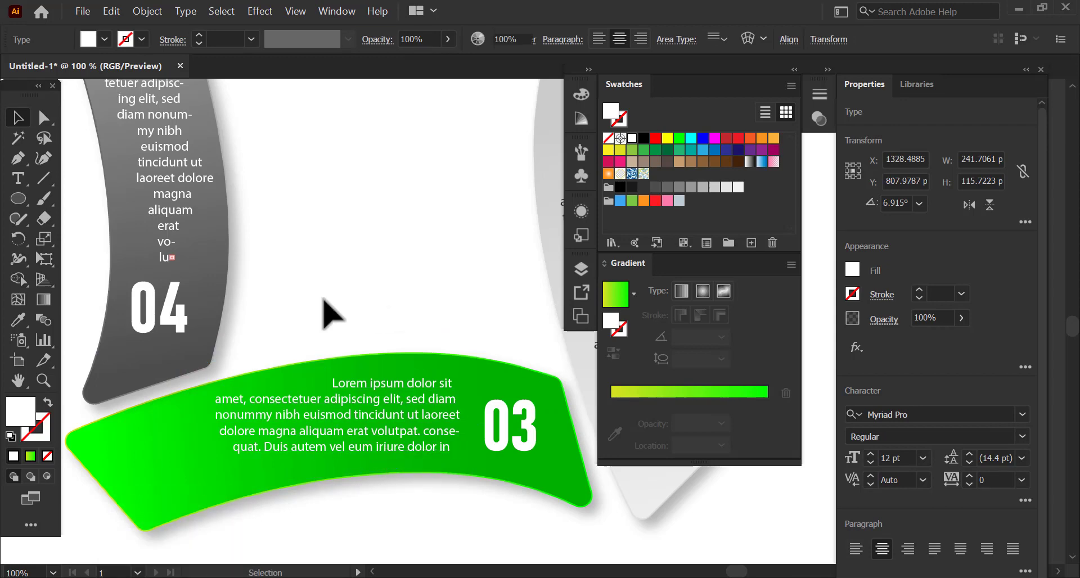
pyautogui.click(332, 315)
# Step: Collapse the Swatches and Gradient panels and move the panel group away from the artwork
pyautogui.hotkey('ctrl', '0')
pyautogui.click(796, 70)
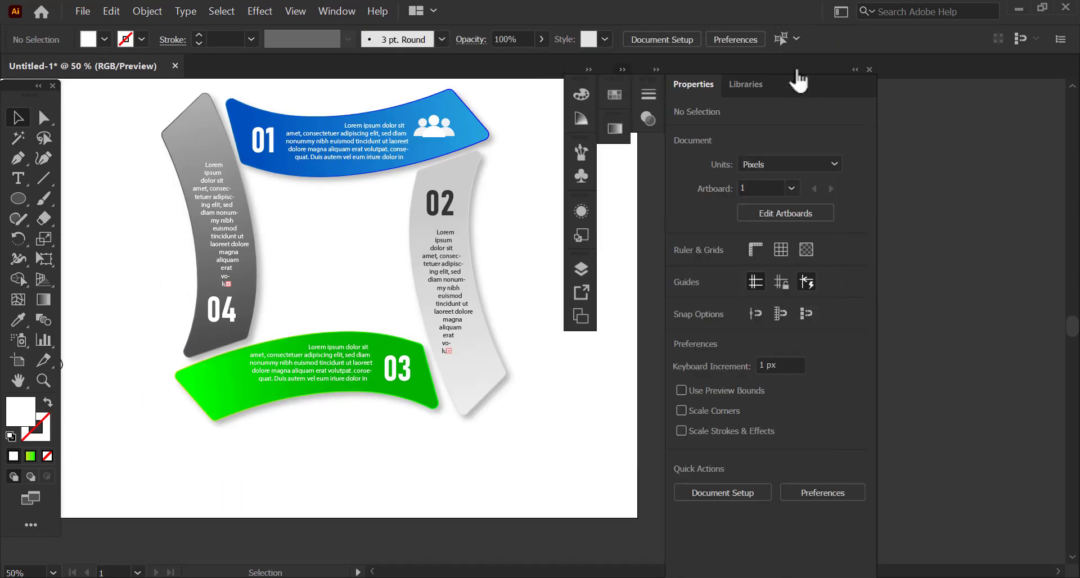
pyautogui.moveTo(799, 81); pyautogui.dragTo(967, 77)
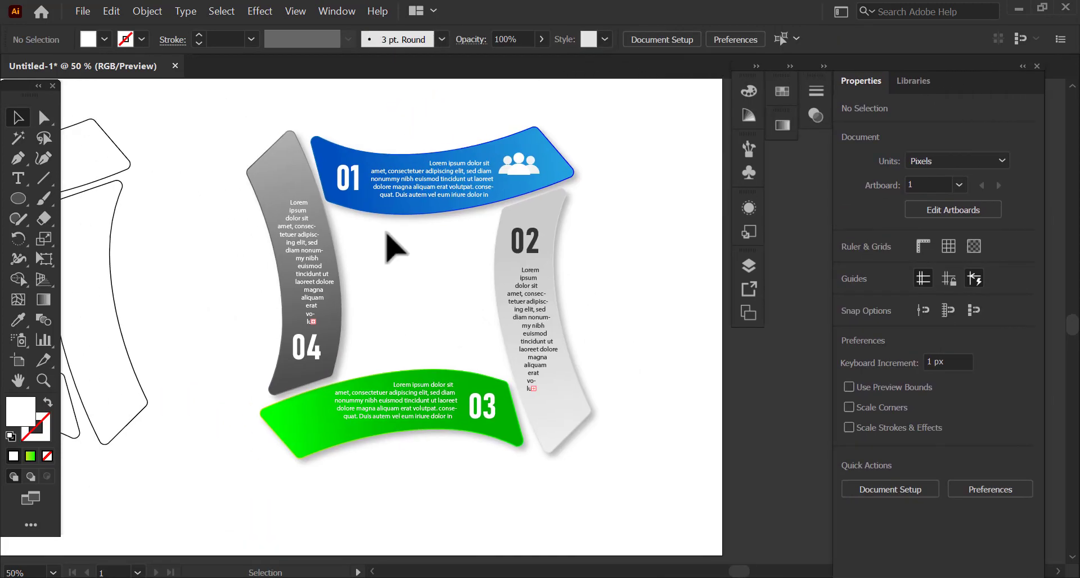
# Step: Delete the unfilled outline copy of the four-band frame beside the colored infographic
pyautogui.moveTo(361, 310); pyautogui.dragTo(555, 323)
pyautogui.scroll(-2, 369, 270)
pyautogui.moveTo(212, 189); pyautogui.dragTo(378, 386)
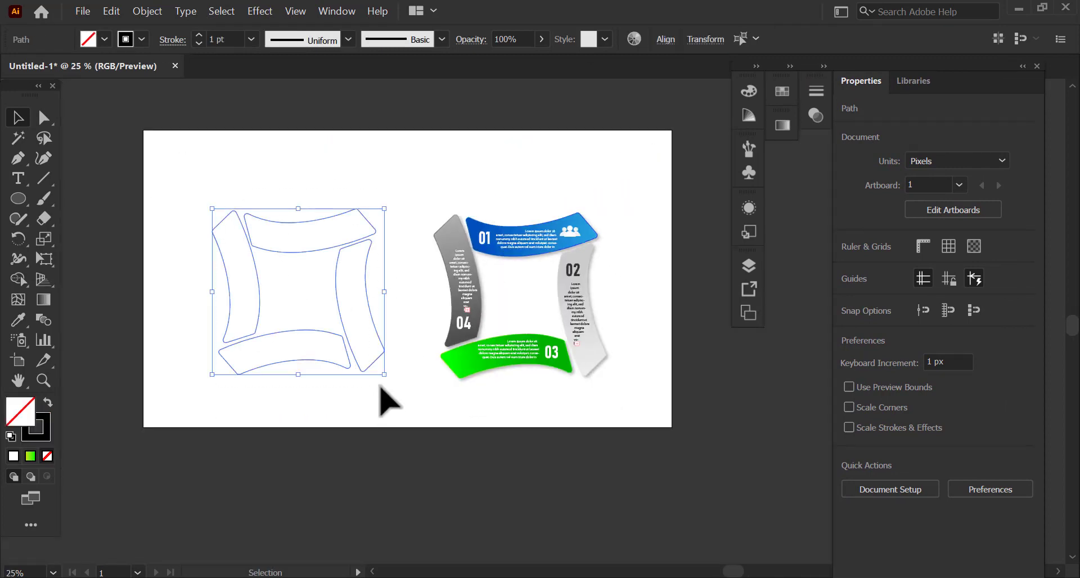
pyautogui.press('Delete')
# Step: Move the whole colored infographic to the middle of the artboard and enlarge it proportionally
pyautogui.moveTo(380, 167); pyautogui.dragTo(633, 397)
pyautogui.moveTo(546, 349); pyautogui.dragTo(433, 329)
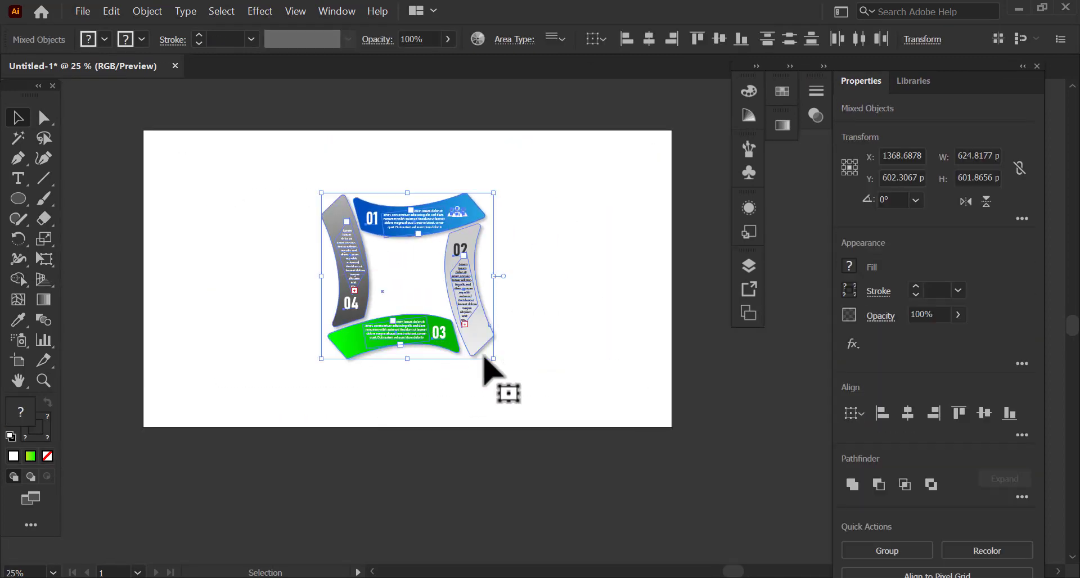
pyautogui.moveTo(492, 359); pyautogui.dragTo(535, 392)
pyautogui.click(542, 385)
# Step: Draw an unfilled circle about 116 px in diameter in the empty space beside the 02 band
pyautogui.hotkey('ctrl', '=')
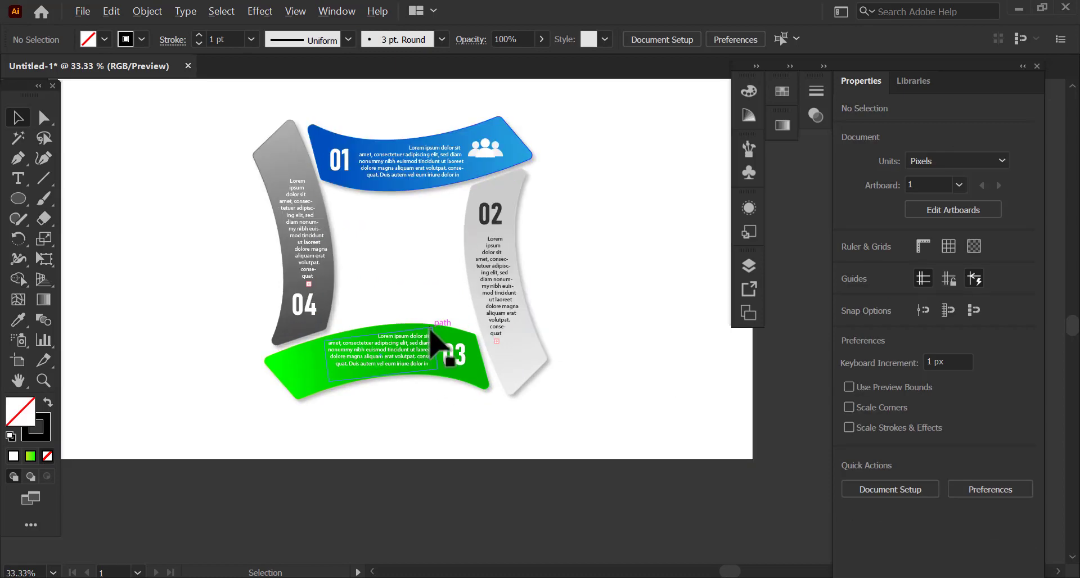
pyautogui.moveTo(554, 226); pyautogui.dragTo(541, 313)
pyautogui.scroll(1, 524, 280)
pyautogui.click(21, 199)
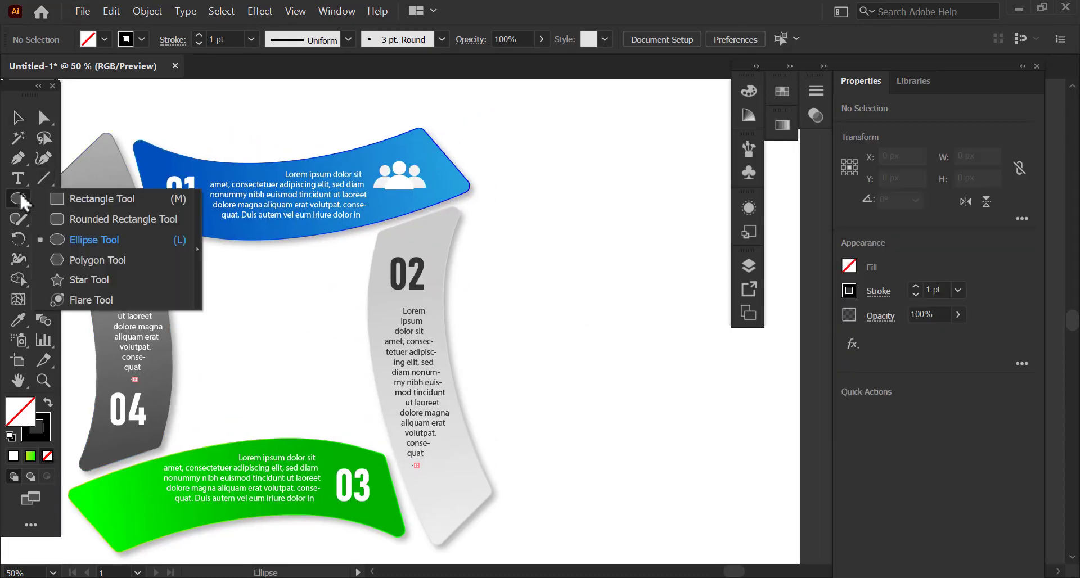
pyautogui.click(90, 239)
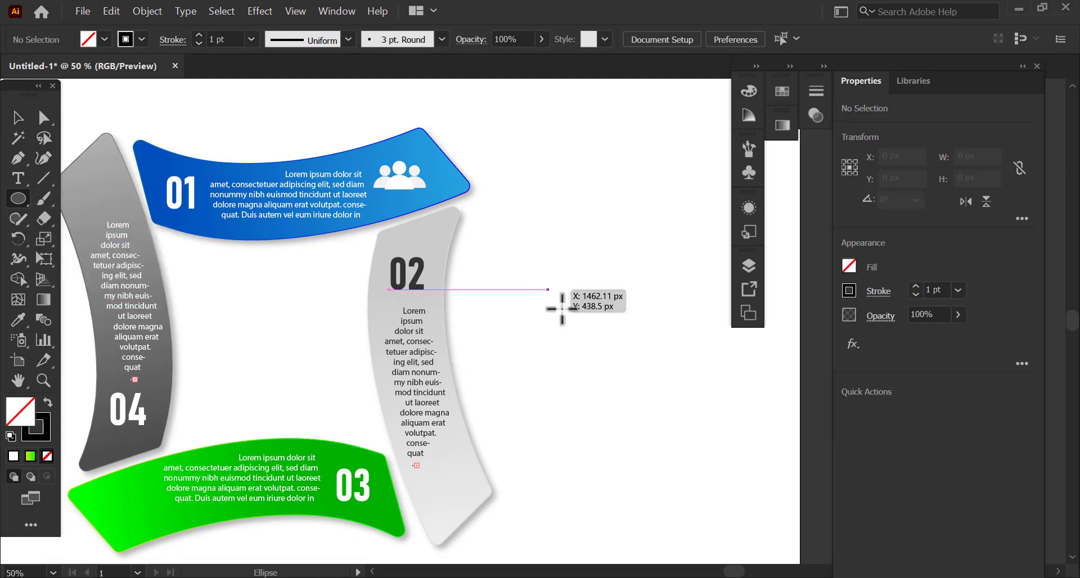
pyautogui.moveTo(548, 290); pyautogui.dragTo(598, 349)
pyautogui.scroll(2, 598, 350)
# Step: Convert the circle's bottom anchor to a corner and pull it down to form a map pin about 161 px tall
pyautogui.click(18, 159)
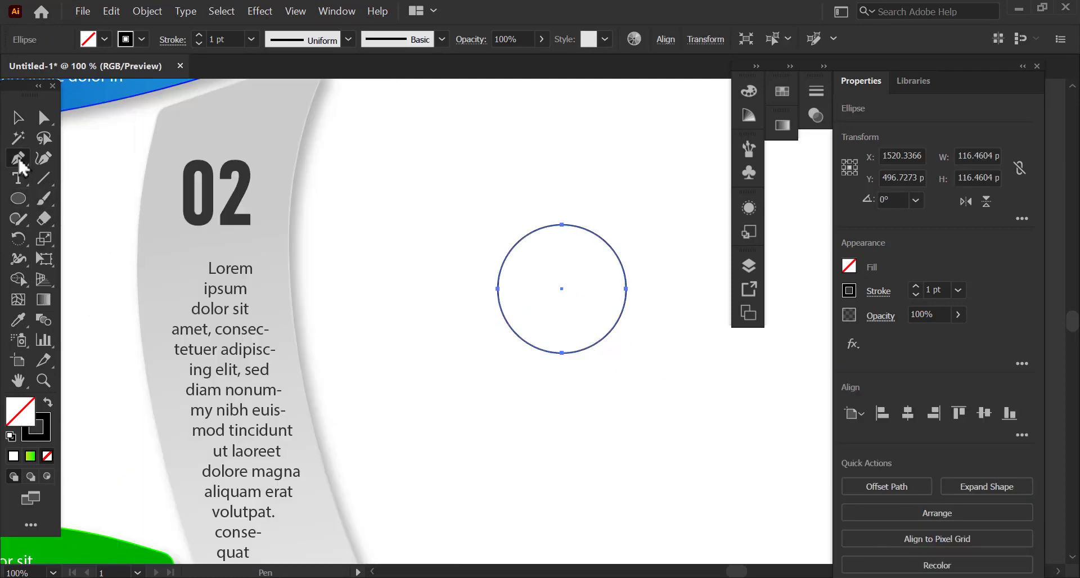
pyautogui.click(21, 167)
pyautogui.click(90, 221)
pyautogui.click(561, 353)
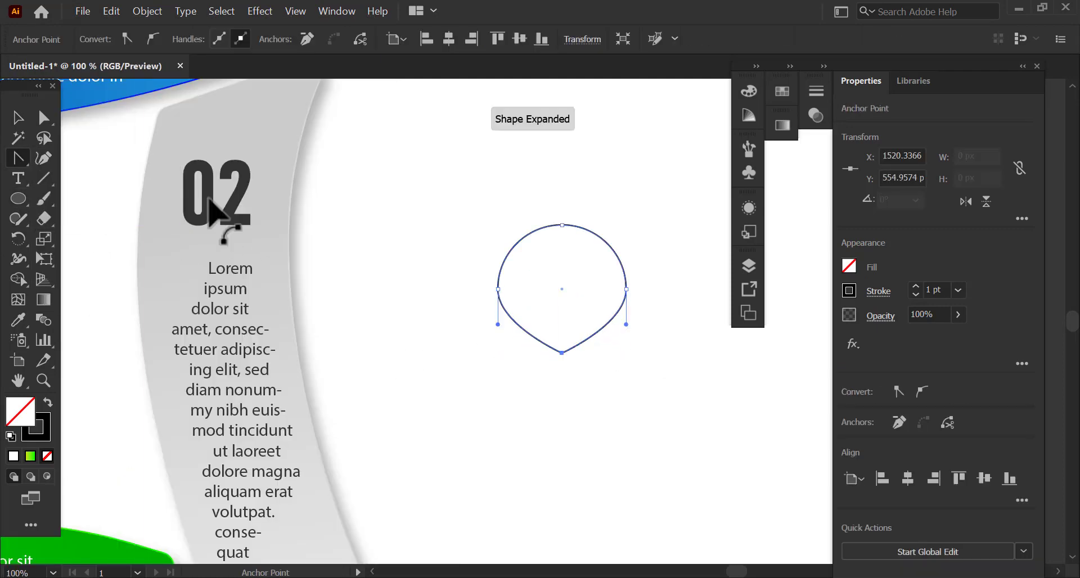
pyautogui.click(48, 123)
pyautogui.moveTo(562, 353); pyautogui.dragTo(562, 402)
pyautogui.hotkey('ctrl', 'shift', 'a')
# Step: Draw a smaller circle about 46 px in diameter inside the upper part of the pin shape
pyautogui.moveTo(562, 293); pyautogui.dragTo(538, 269)
pyautogui.press('v')
pyautogui.moveTo(511, 177)
pyautogui.mouseDown()
pyautogui.moveTo(613, 398)
pyautogui.moveTo(482, 388)
pyautogui.mouseUp()
pyautogui.click(614, 409)
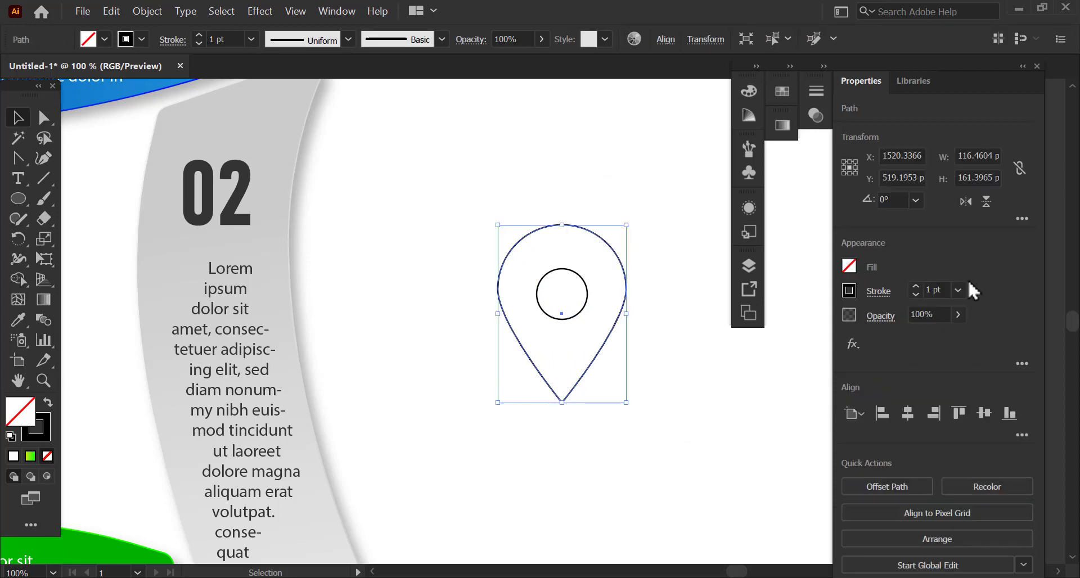
# Step: Fill the pin shape light gray and its inner circle white, and remove the stroke from both
pyautogui.click(783, 125)
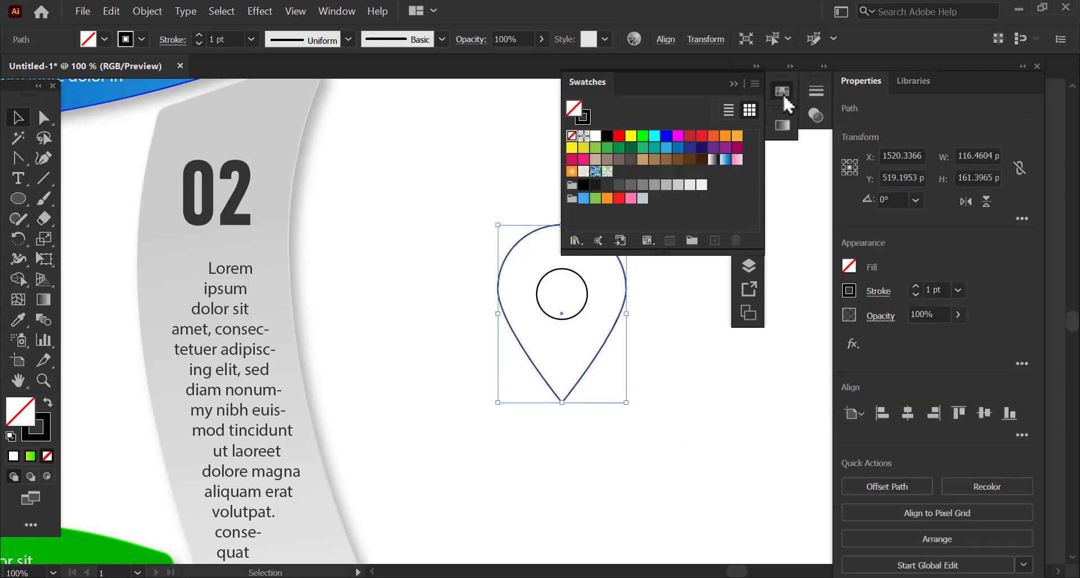
pyautogui.click(702, 185)
pyautogui.click(658, 410)
pyautogui.click(579, 314)
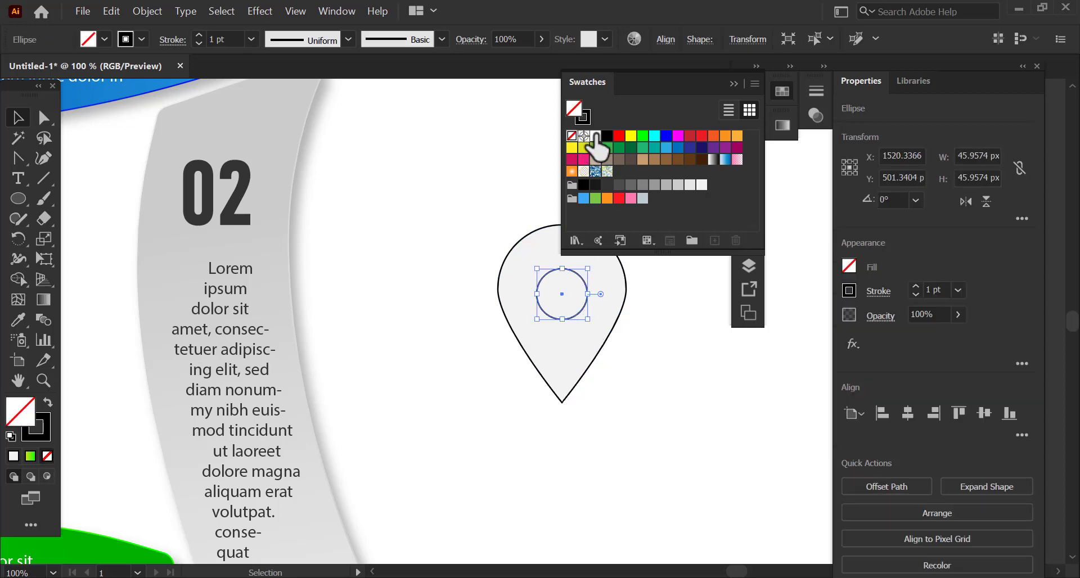
pyautogui.keyDown('shift'); pyautogui.click(496, 321); pyautogui.keyUp('shift')
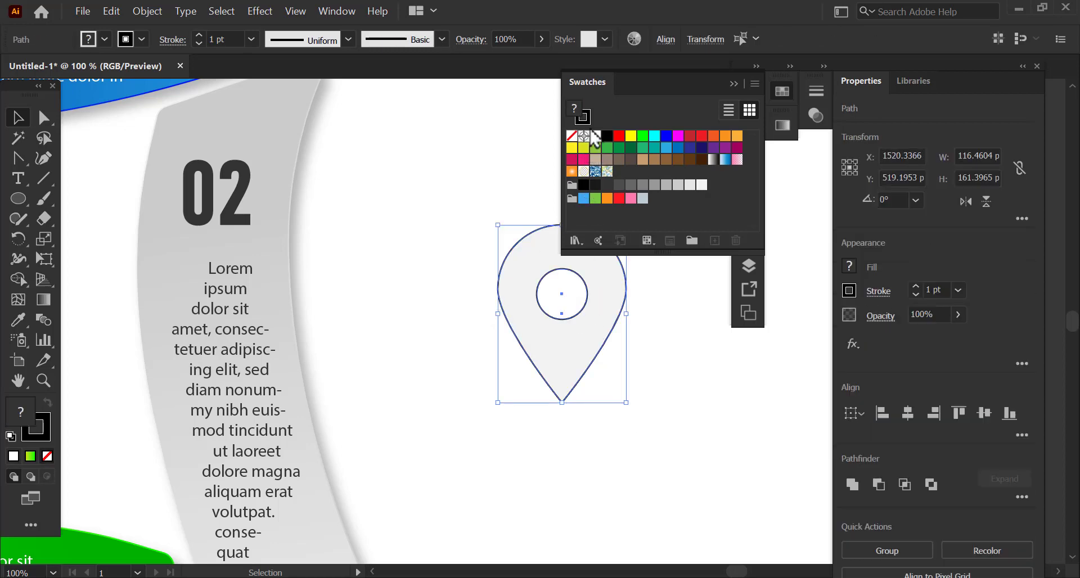
pyautogui.click(571, 138)
# Step: Subtract the inner circle from the pin shape with Minus Front to cut a hole through it
pyautogui.click(655, 337)
pyautogui.moveTo(643, 396); pyautogui.dragTo(507, 299)
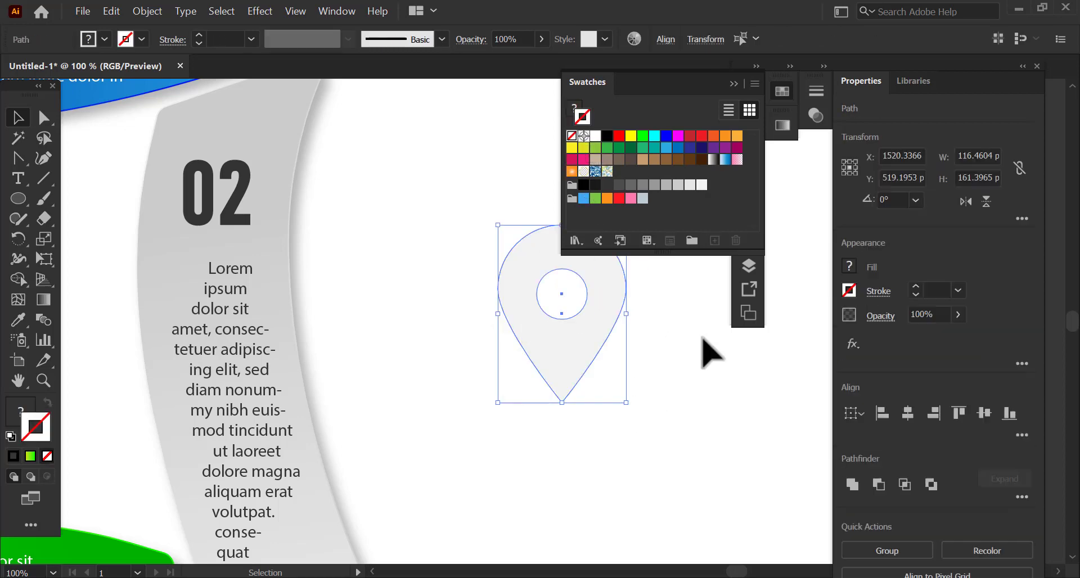
pyautogui.click(875, 488)
pyautogui.click(659, 366)
pyautogui.click(582, 341)
pyautogui.scroll(-4, 607, 355)
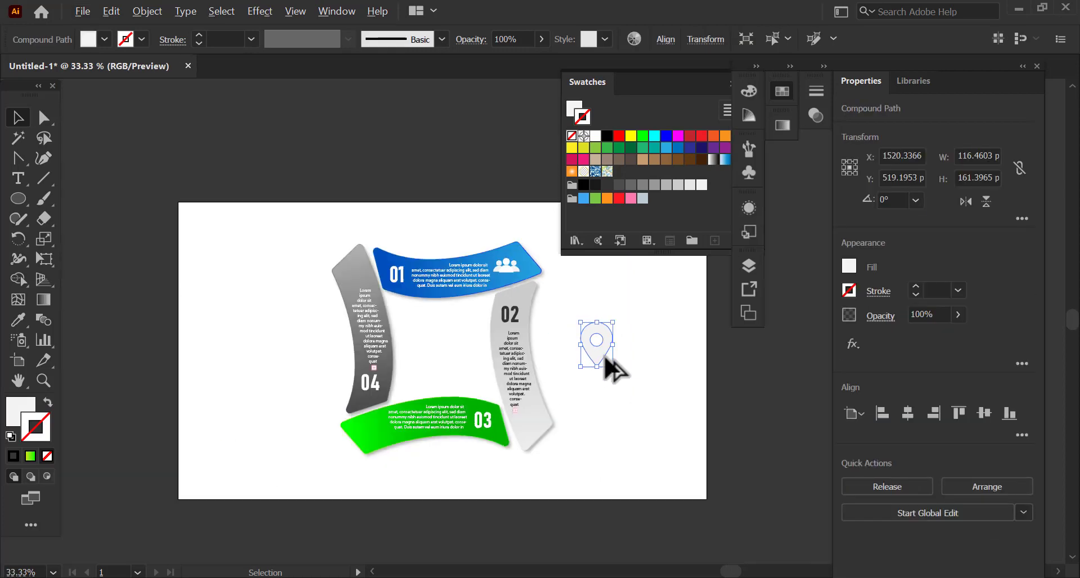
# Step: Move the pin icon onto the lower end of the 02 band and scale it to about 55 by 76 px
pyautogui.scroll(2, 563, 386)
pyautogui.moveTo(610, 319); pyautogui.dragTo(500, 467)
pyautogui.scroll(2, 504, 478)
pyautogui.moveTo(535, 345); pyautogui.dragTo(533, 374)
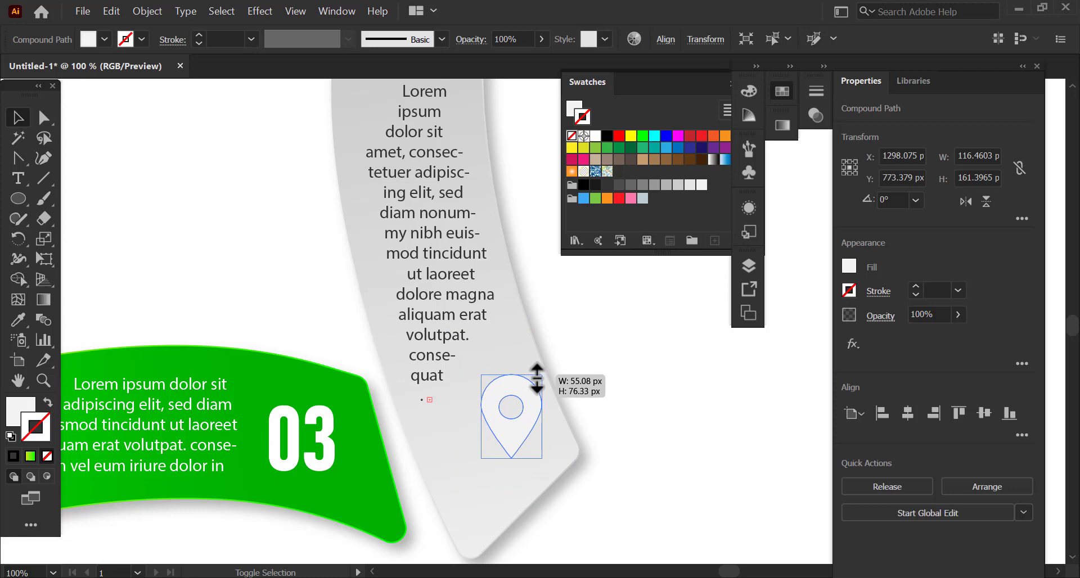
# Step: Fill the location pin icon with dark gray, keeping it without a stroke
pyautogui.click(608, 185)
pyautogui.press('/')
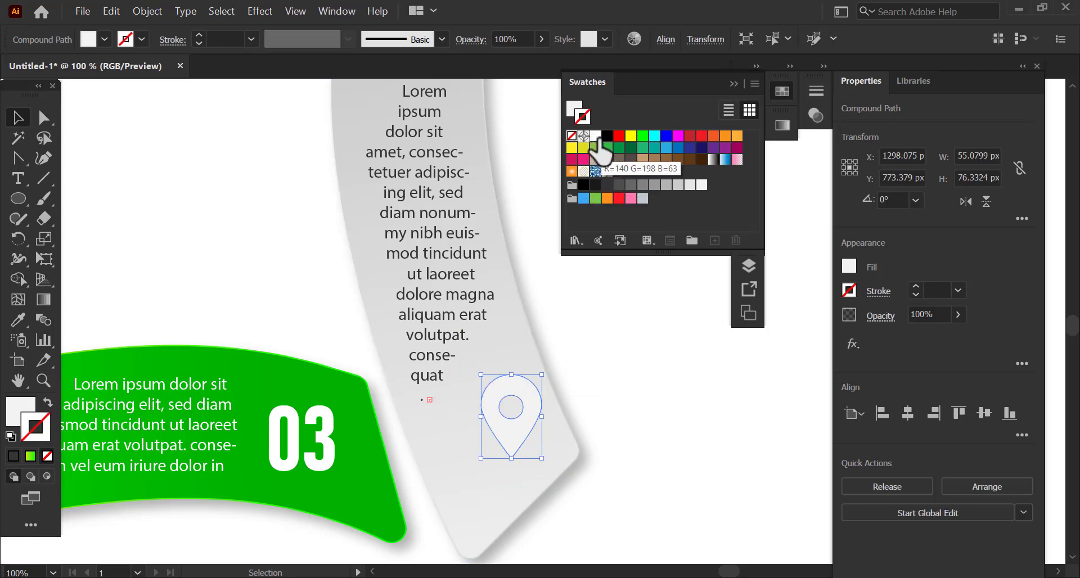
pyautogui.click(575, 111)
pyautogui.click(607, 185)
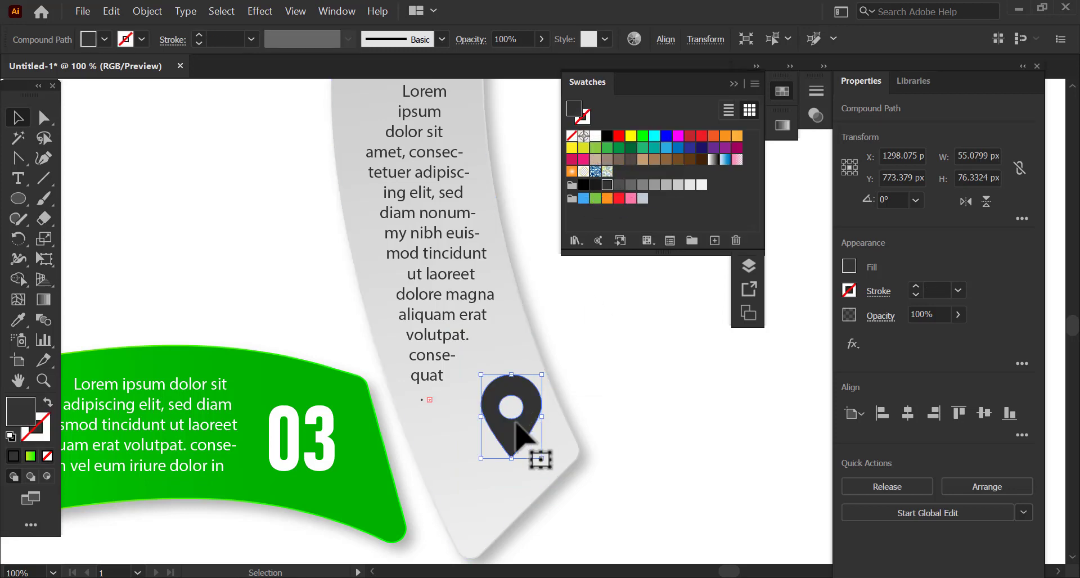
# Step: Shift the dark pin icon down toward the middle of the 02 band's lower end and shrink it slightly
pyautogui.moveTo(514, 424); pyautogui.dragTo(492, 441)
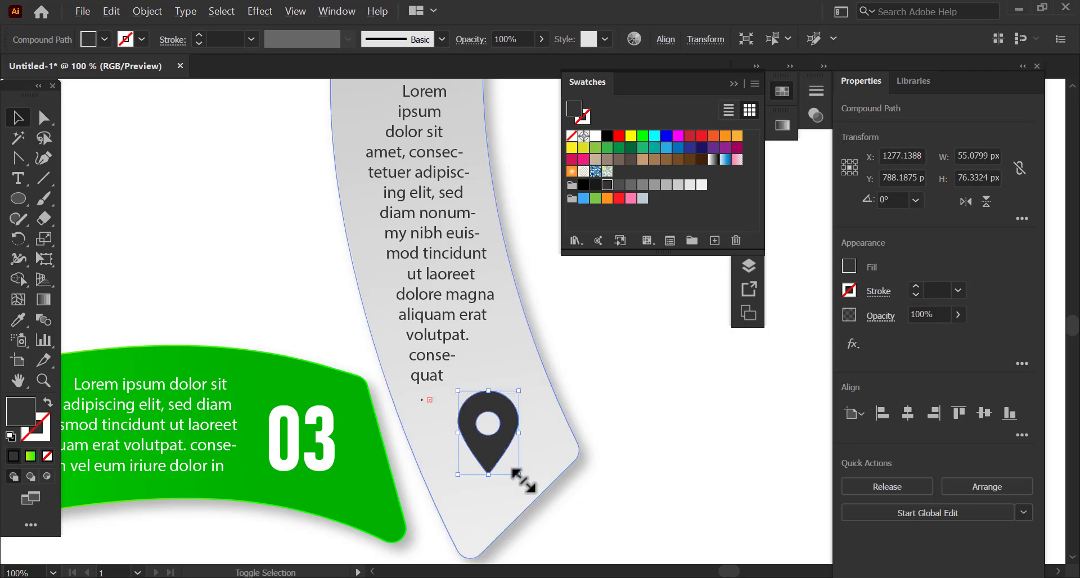
pyautogui.moveTo(523, 481); pyautogui.dragTo(491, 446)
pyautogui.click(647, 394)
pyautogui.scroll(-3, 684, 397)
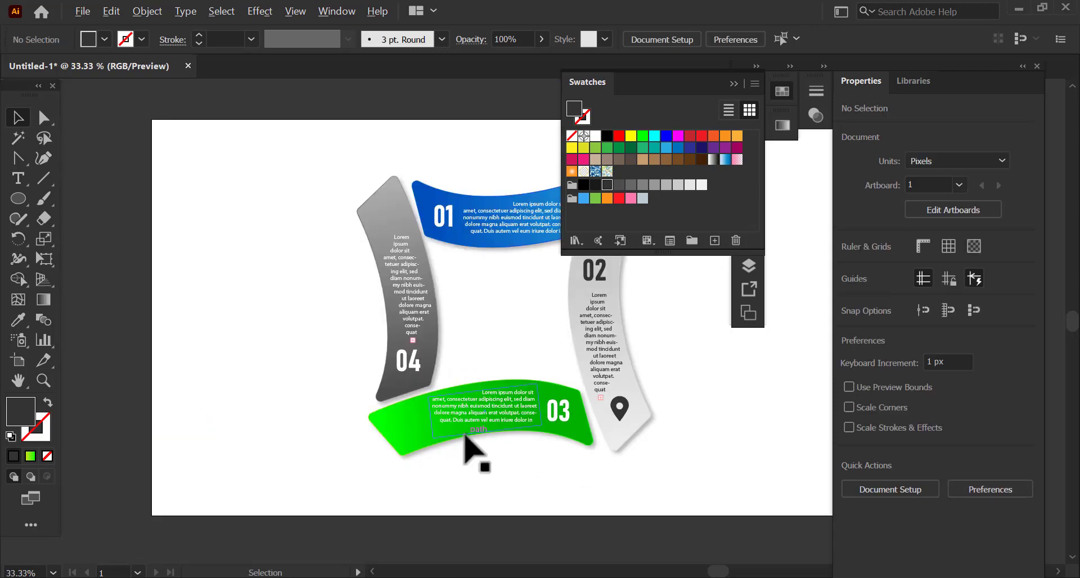
# Step: Draw a tall, narrow dark gray rectangle about 12 by 94 px beside the tip of the green band
pyautogui.scroll(3, 465, 436)
pyautogui.moveTo(12, 209); pyautogui.dragTo(50, 199)
pyautogui.moveTo(105, 328); pyautogui.dragTo(118, 432)
pyautogui.scroll(3, 113, 395)
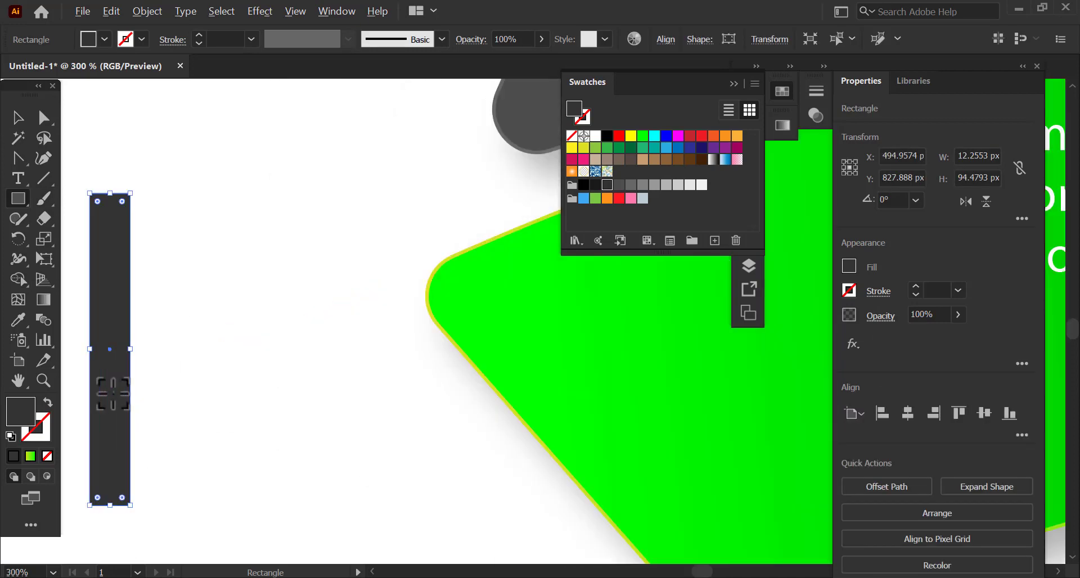
# Step: Duplicate the narrow bar four times at equal spacing to make a row of five bars
pyautogui.moveTo(160, 397); pyautogui.dragTo(301, 398)
pyautogui.press('v')
pyautogui.moveTo(256, 299); pyautogui.dragTo(308, 299)
pyautogui.hotkey('ctrl', 'd')
pyautogui.hotkey('ctrl', 'd')
pyautogui.hotkey('ctrl', 'd')
# Step: Shorten the second to fifth bars from their tops to different heights, making the fifth the shortest
pyautogui.click(304, 237)
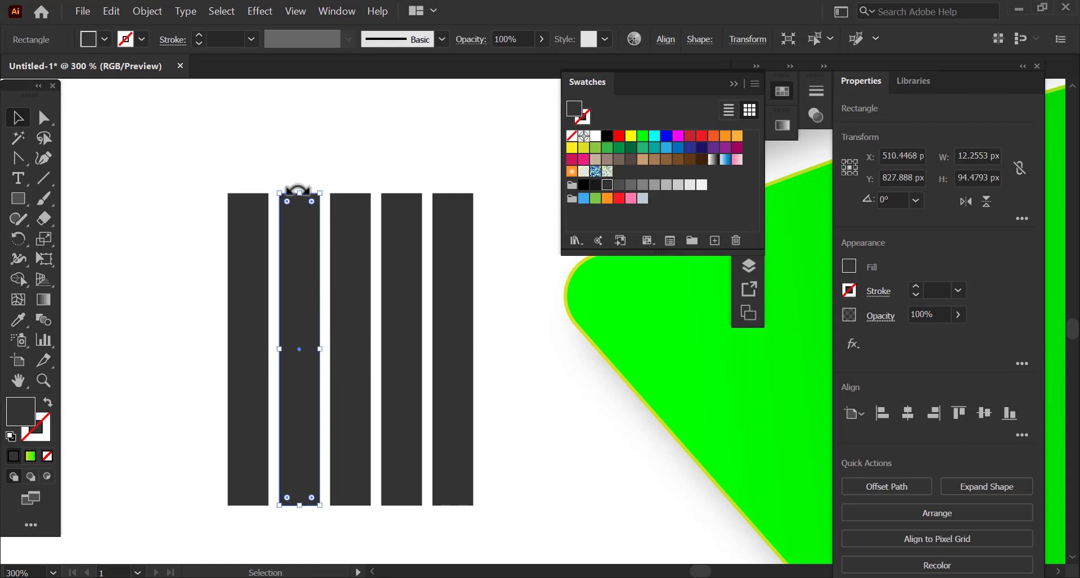
pyautogui.moveTo(315, 219); pyautogui.dragTo(315, 339)
pyautogui.click(360, 225)
pyautogui.moveTo(354, 188); pyautogui.dragTo(434, 385)
pyautogui.click(397, 251)
pyautogui.moveTo(405, 193); pyautogui.dragTo(471, 350)
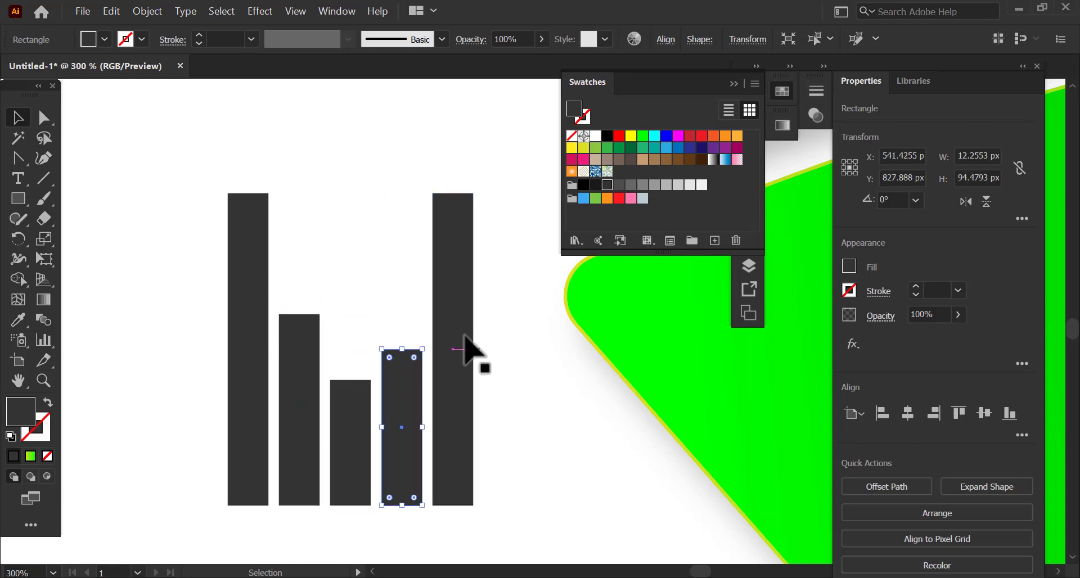
pyautogui.click(453, 254)
pyautogui.moveTo(453, 193); pyautogui.dragTo(554, 434)
# Step: Group the five bars into a single bar chart icon
pyautogui.click(552, 449)
pyautogui.moveTo(382, 448); pyautogui.dragTo(528, 528)
pyautogui.rightClick(376, 454)
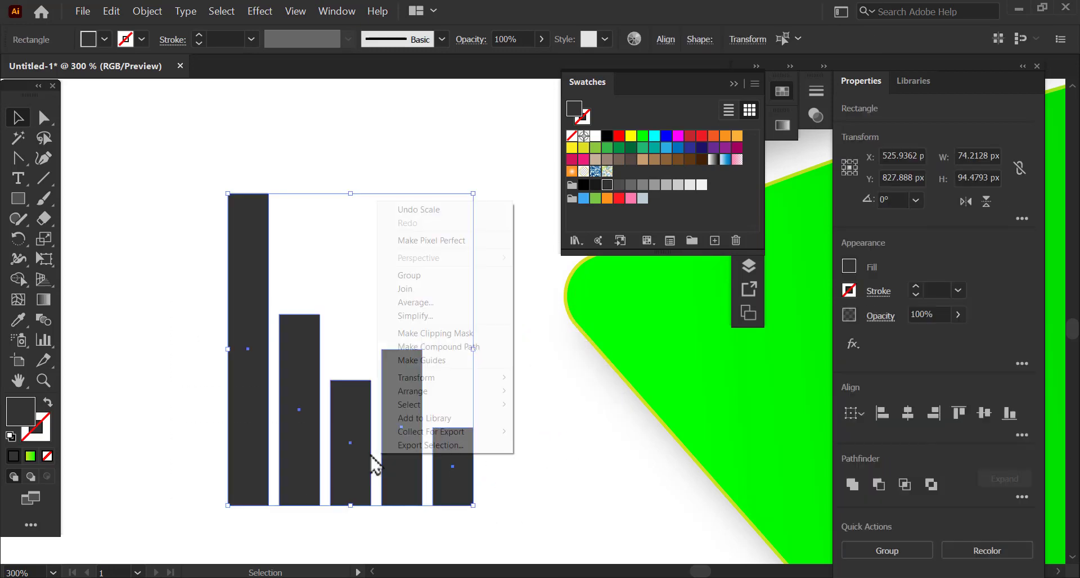
pyautogui.click(437, 277)
# Step: Move the bar chart icon onto the green band's free end and scale it to about 59 by 76 px
pyautogui.scroll(-4, 382, 360)
pyautogui.scroll(3, 370, 371)
pyautogui.moveTo(164, 405); pyautogui.dragTo(481, 397)
pyautogui.moveTo(459, 232); pyautogui.dragTo(445, 247)
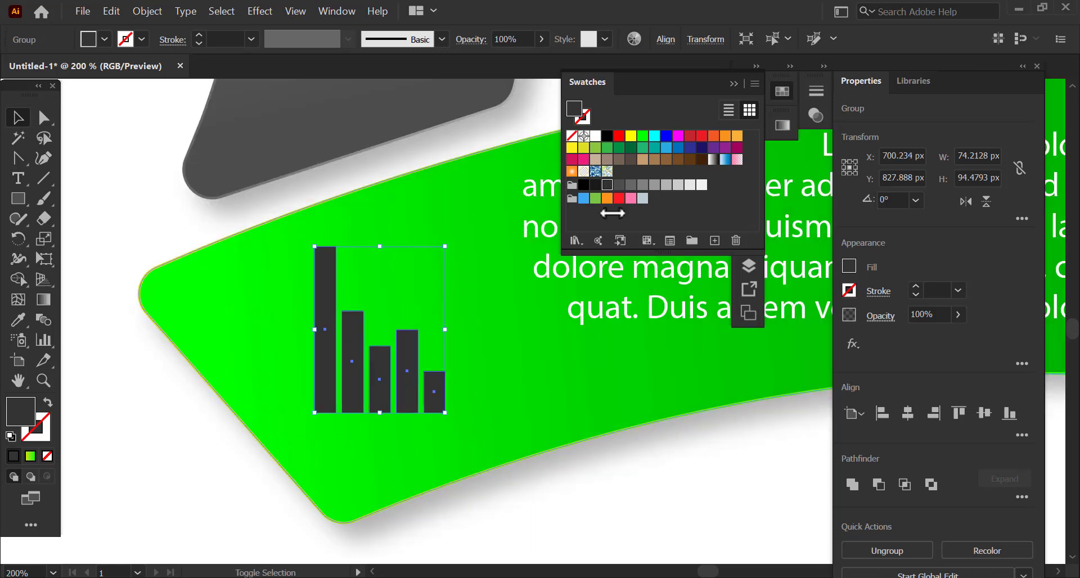
# Step: Fill the bar chart icon with white and fine-tune its position on the green band's free end
pyautogui.click(595, 136)
pyautogui.moveTo(406, 366); pyautogui.dragTo(416, 366)
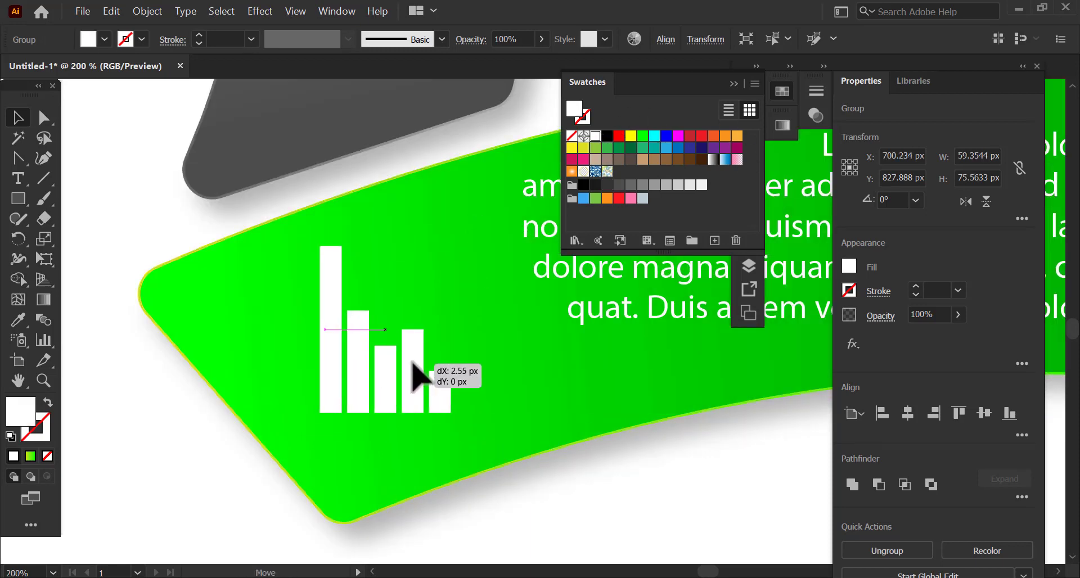
pyautogui.click(487, 394)
pyautogui.scroll(-2, 488, 394)
pyautogui.moveTo(420, 238); pyautogui.dragTo(364, 261)
pyautogui.moveTo(307, 424); pyautogui.dragTo(307, 429)
pyautogui.click(180, 444)
pyautogui.scroll(-5, 190, 418)
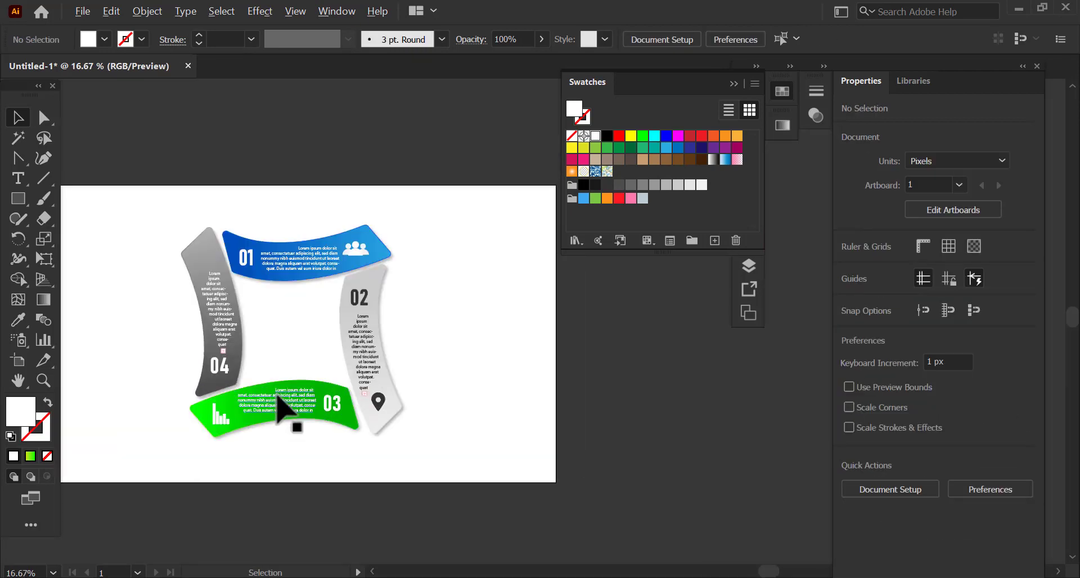
# Step: Enlarge the location pin icon slightly on the lower end of the 02 band
pyautogui.scroll(3, 275, 395)
pyautogui.moveTo(371, 328); pyautogui.dragTo(461, 356)
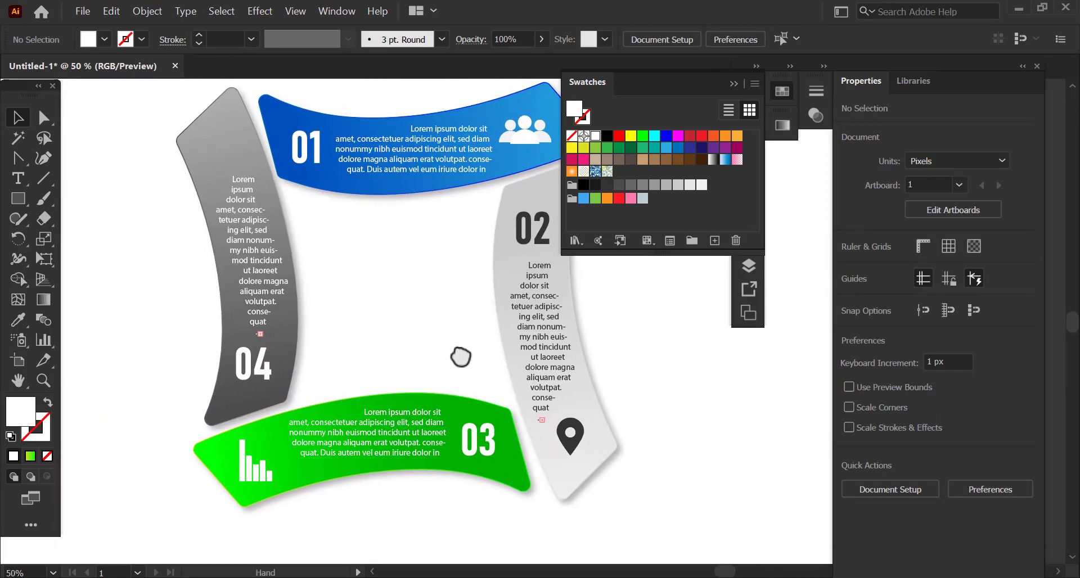
pyautogui.click(595, 451)
pyautogui.hotkey('ctrl', 'shift', 'a')
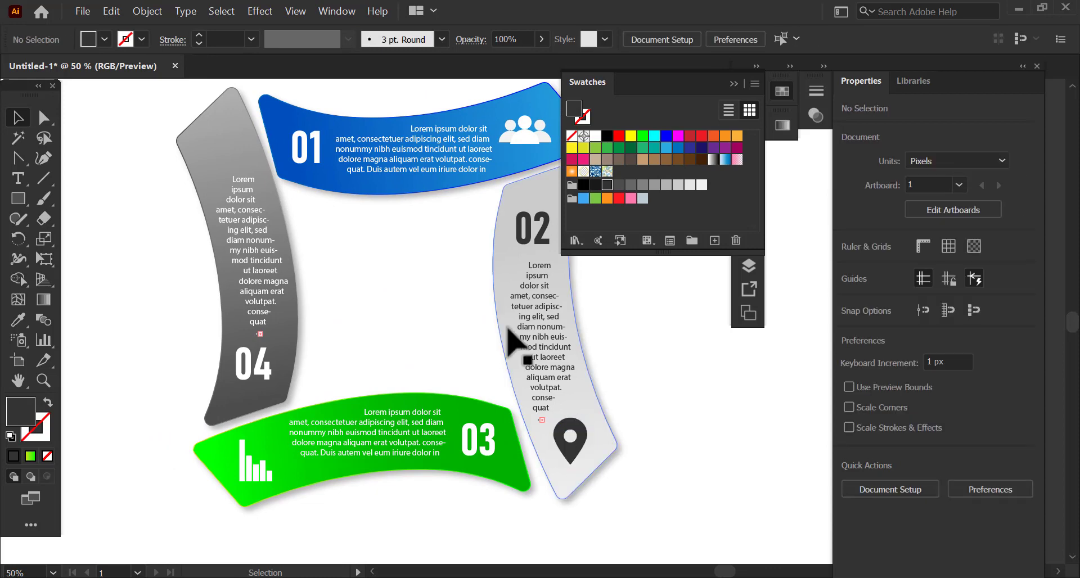
# Step: Draw a circle about 86 px in diameter beside the 04 band and place a horizontally offset, overlapping copy of it
pyautogui.moveTo(396, 258); pyautogui.dragTo(386, 285)
pyautogui.scroll(1, 176, 248)
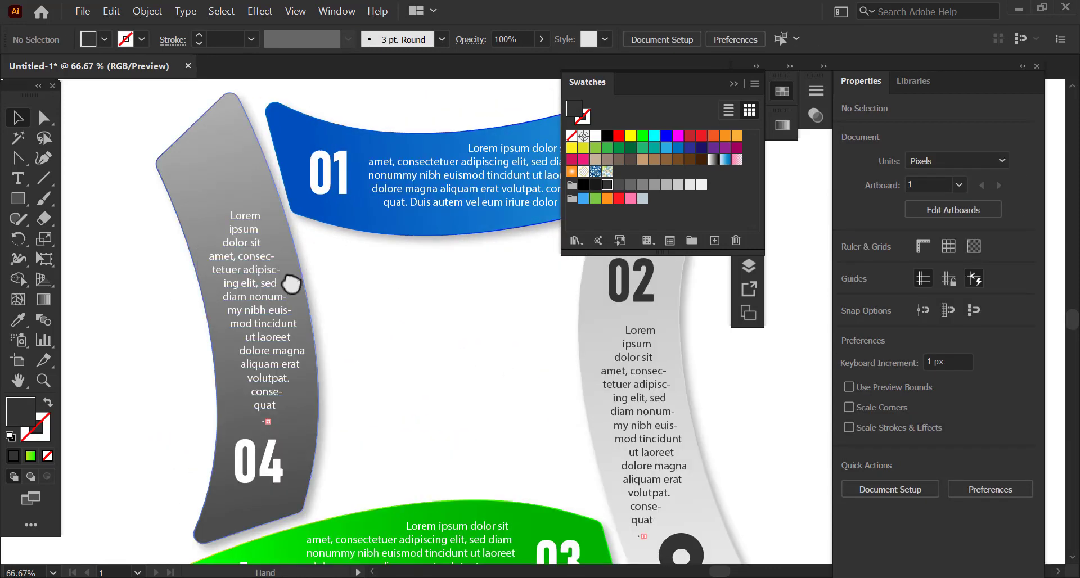
pyautogui.moveTo(291, 284); pyautogui.dragTo(290, 330)
pyautogui.scroll(1, 223, 281)
pyautogui.moveTo(178, 241); pyautogui.dragTo(324, 242)
pyautogui.moveTo(23, 196); pyautogui.dragTo(92, 244)
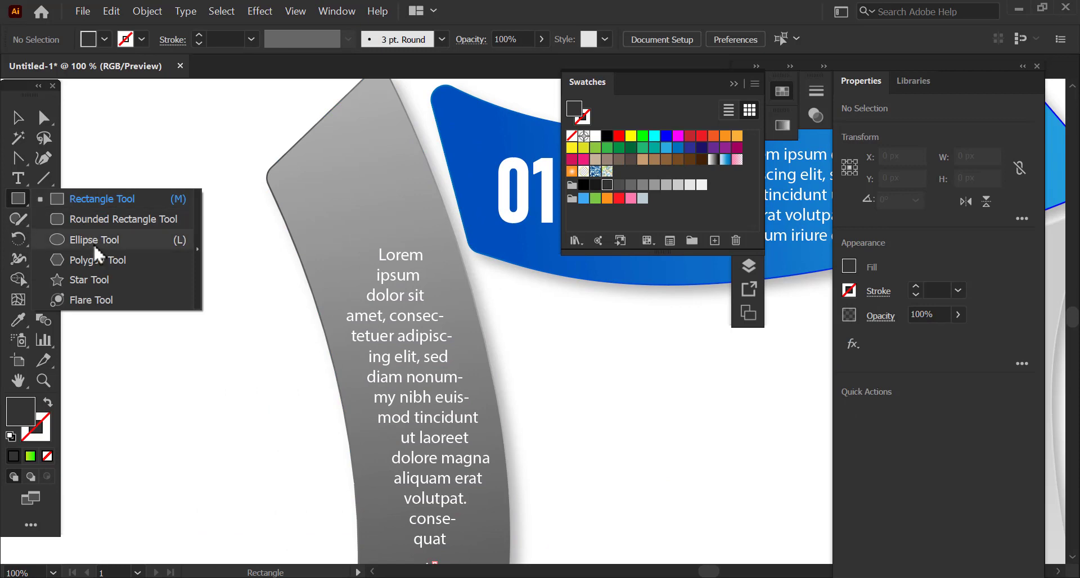
pyautogui.moveTo(174, 283); pyautogui.dragTo(378, 280)
pyautogui.moveTo(148, 219); pyautogui.dragTo(226, 319)
pyautogui.moveTo(198, 275); pyautogui.dragTo(262, 270)
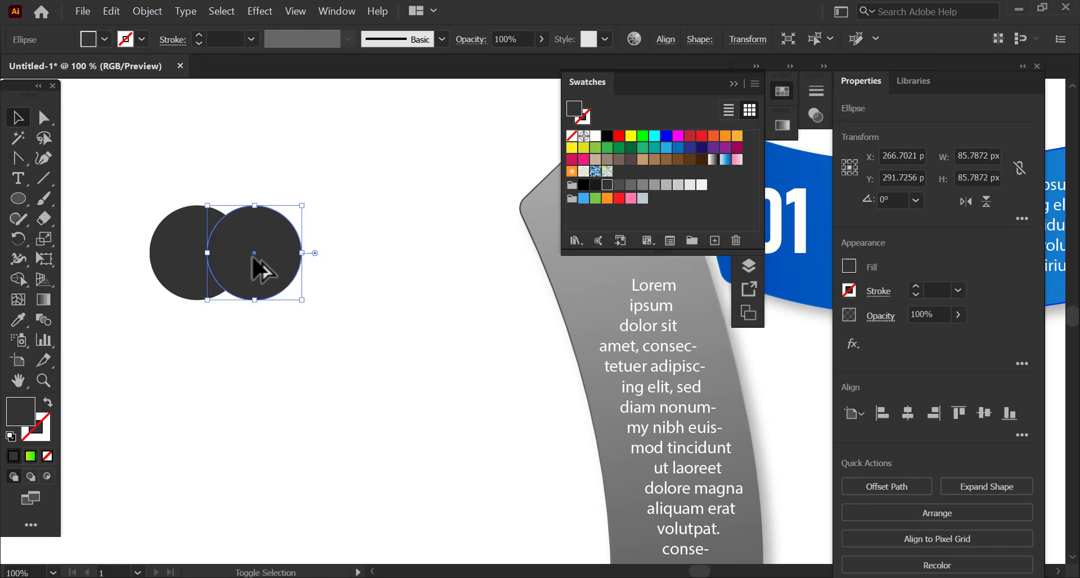
# Step: Fill the right circle dark gray and the left circle light gray
pyautogui.click(677, 186)
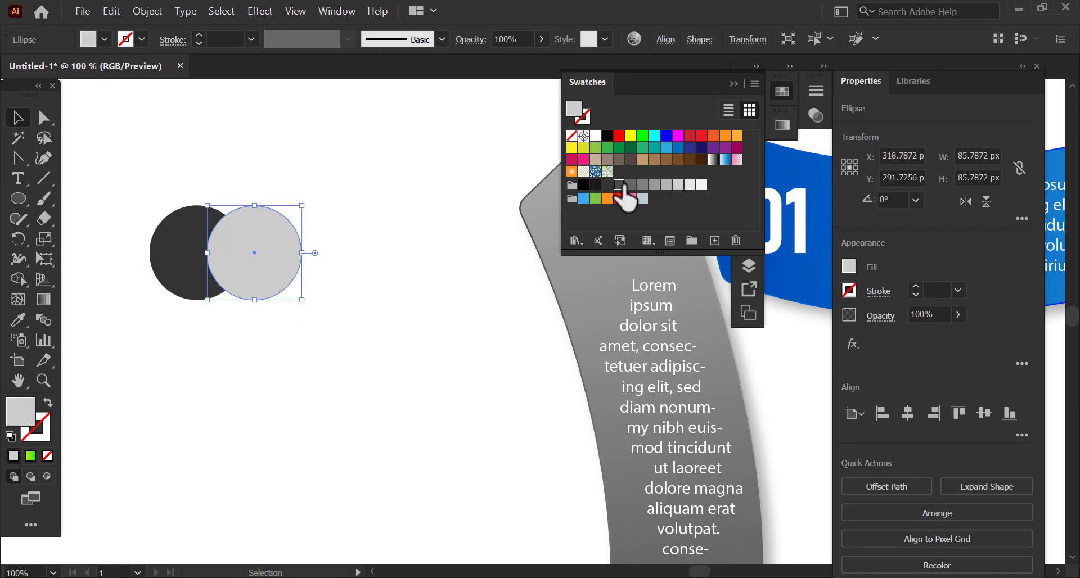
pyautogui.click(619, 186)
pyautogui.click(304, 306)
pyautogui.click(193, 253)
pyautogui.click(690, 186)
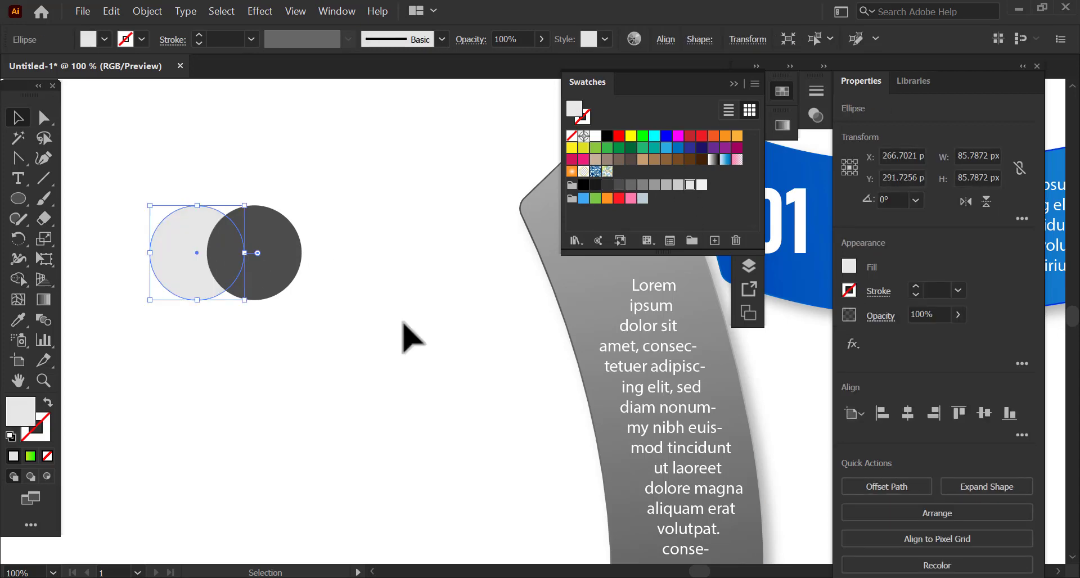
pyautogui.click(402, 322)
# Step: Split the two overlapping circles into three separate regions with the Shape Builder tool
pyautogui.moveTo(162, 159); pyautogui.dragTo(284, 329)
pyautogui.click(19, 280)
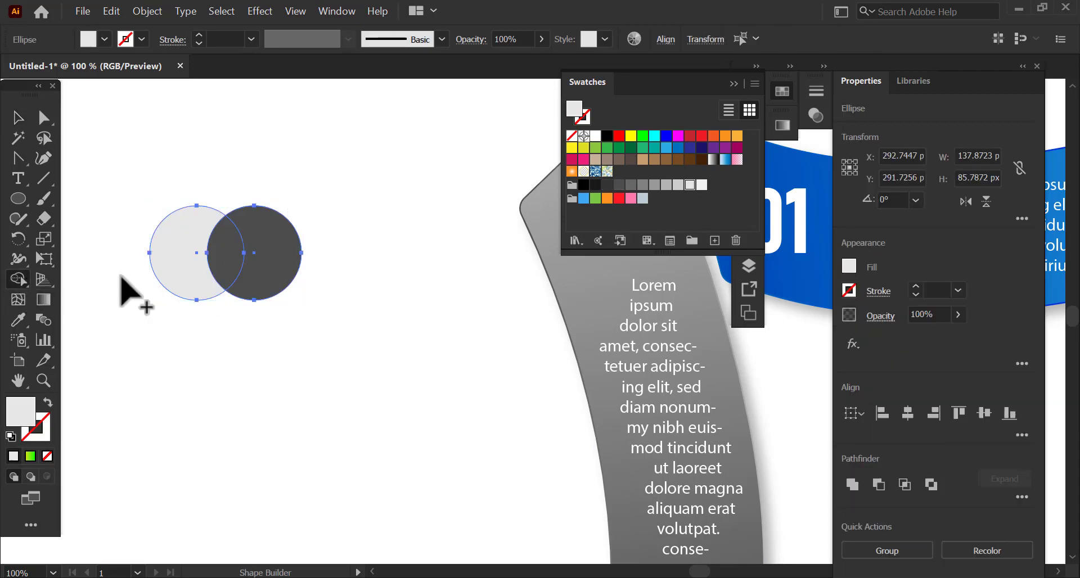
pyautogui.click(185, 274)
pyautogui.click(226, 273)
pyautogui.click(293, 270)
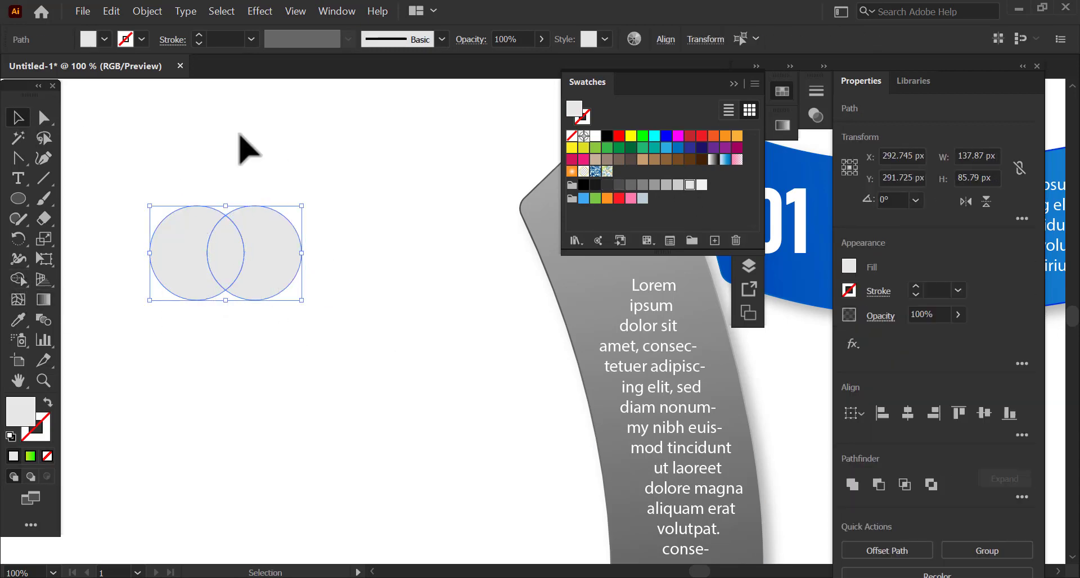
# Step: Fill the overlap of the circles with medium gray and the right region with dark gray
pyautogui.click(224, 253)
pyautogui.click(642, 185)
pyautogui.click(279, 253)
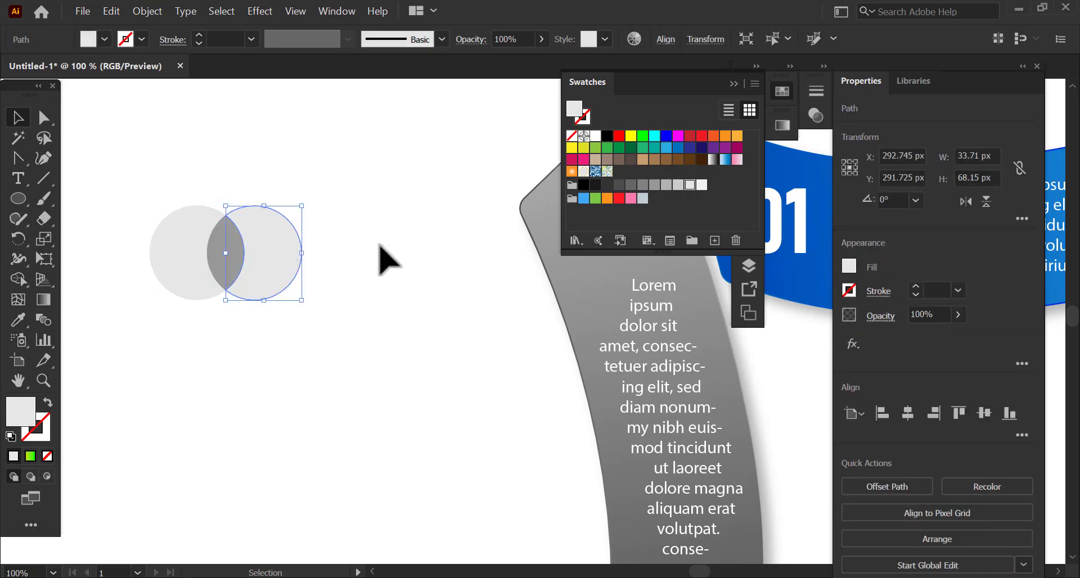
pyautogui.click(620, 186)
# Step: Group the three circle regions and scale the group down to about 73 by 45 px
pyautogui.moveTo(162, 179); pyautogui.dragTo(298, 349)
pyautogui.rightClick(217, 243)
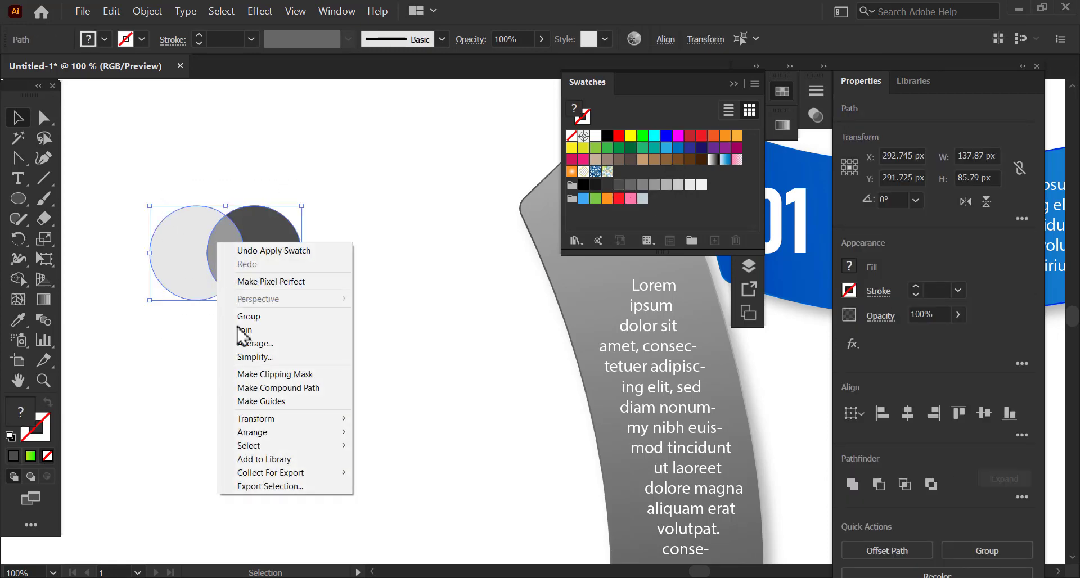
pyautogui.click(256, 317)
pyautogui.moveTo(302, 301); pyautogui.dragTo(234, 352)
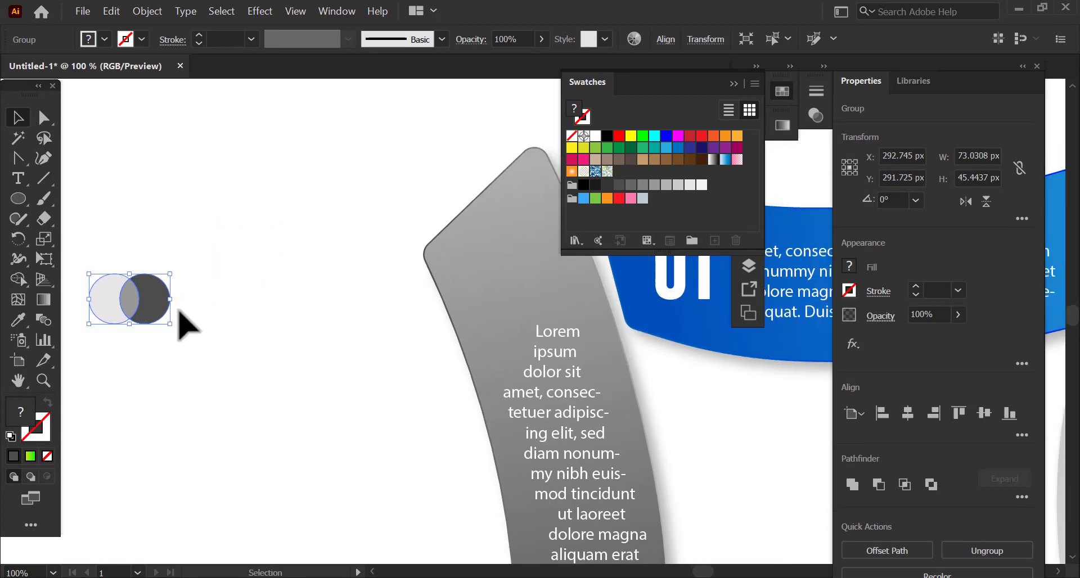
# Step: Place the grouped overlapping-circles icon on the upper end of the gray 04 band, above its text, and enlarge it slightly
pyautogui.moveTo(170, 298); pyautogui.dragTo(554, 278)
pyautogui.moveTo(518, 303); pyautogui.dragTo(457, 330)
pyautogui.click(228, 268)
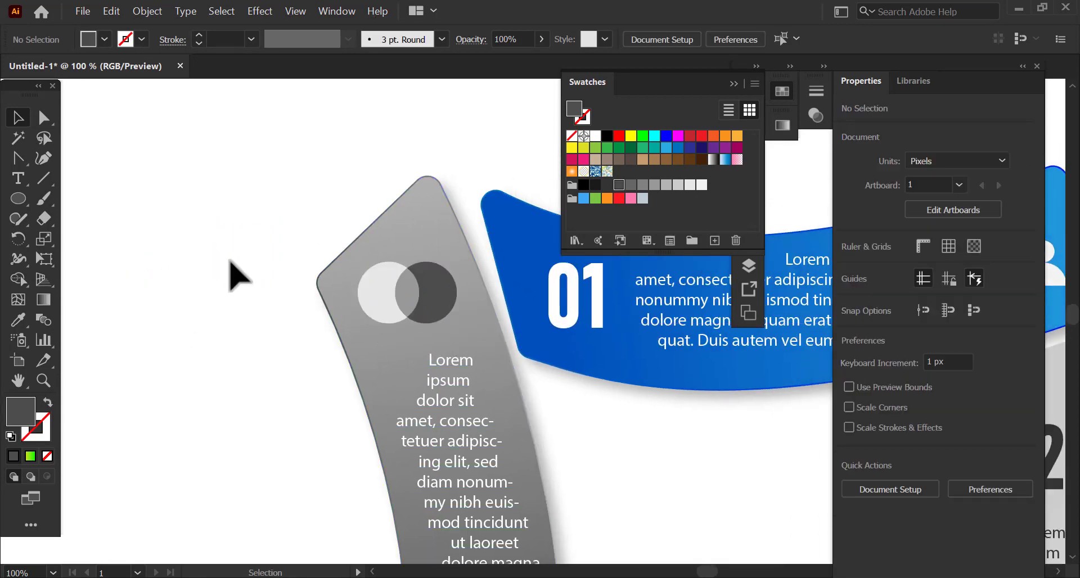
# Step: Put away the floating Swatches and Properties panels to clear the view of the whole artboard
pyautogui.scroll(-3, 495, 332)
pyautogui.moveTo(590, 392); pyautogui.dragTo(512, 360)
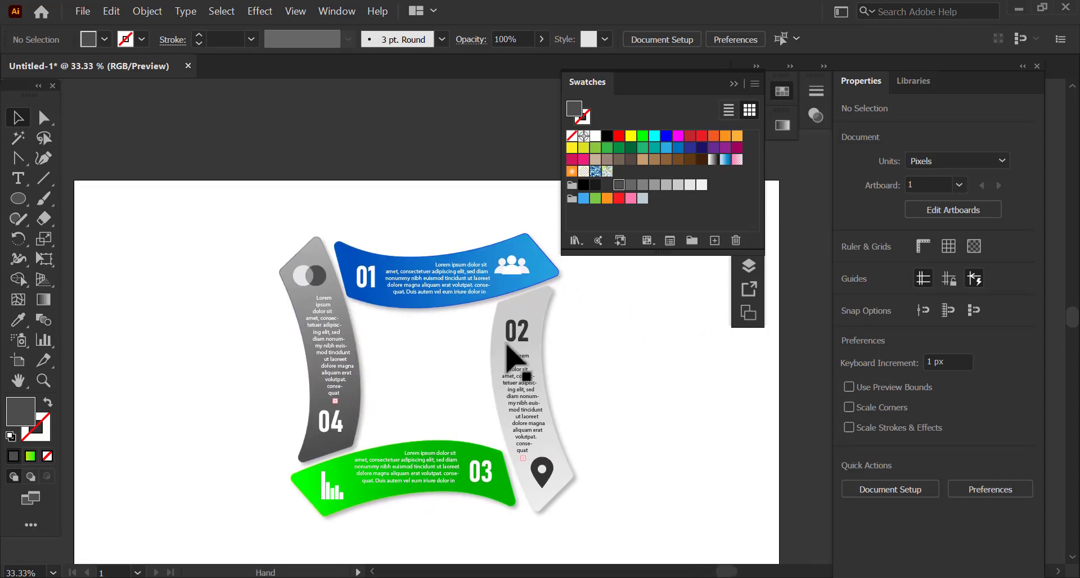
pyautogui.click(734, 84)
pyautogui.click(756, 66)
pyautogui.moveTo(763, 66); pyautogui.dragTo(930, 52)
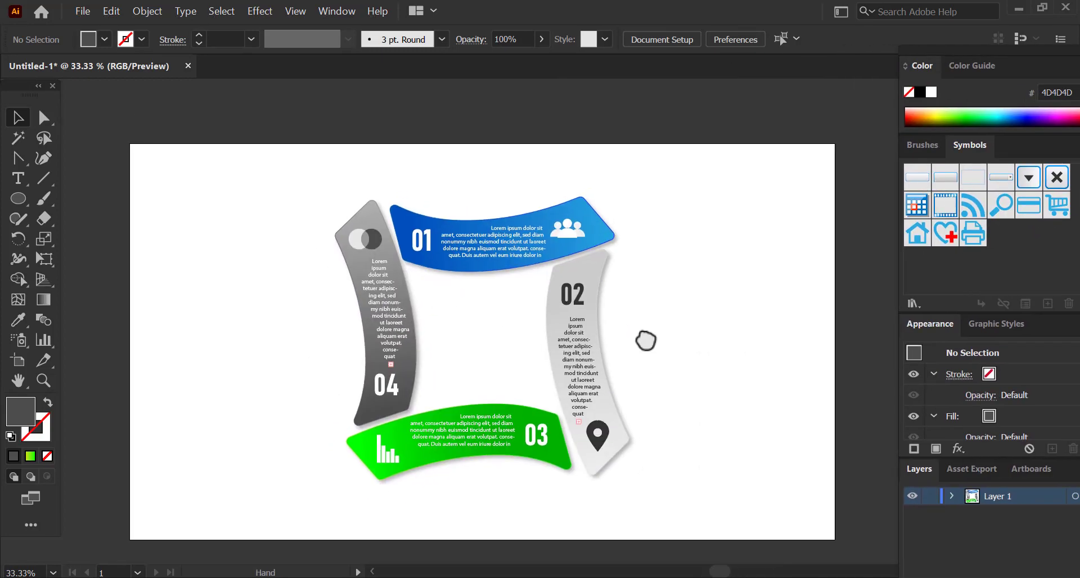
# Step: Group all four bands together with their numbers, texts and icons
pyautogui.moveTo(292, 164); pyautogui.dragTo(581, 429)
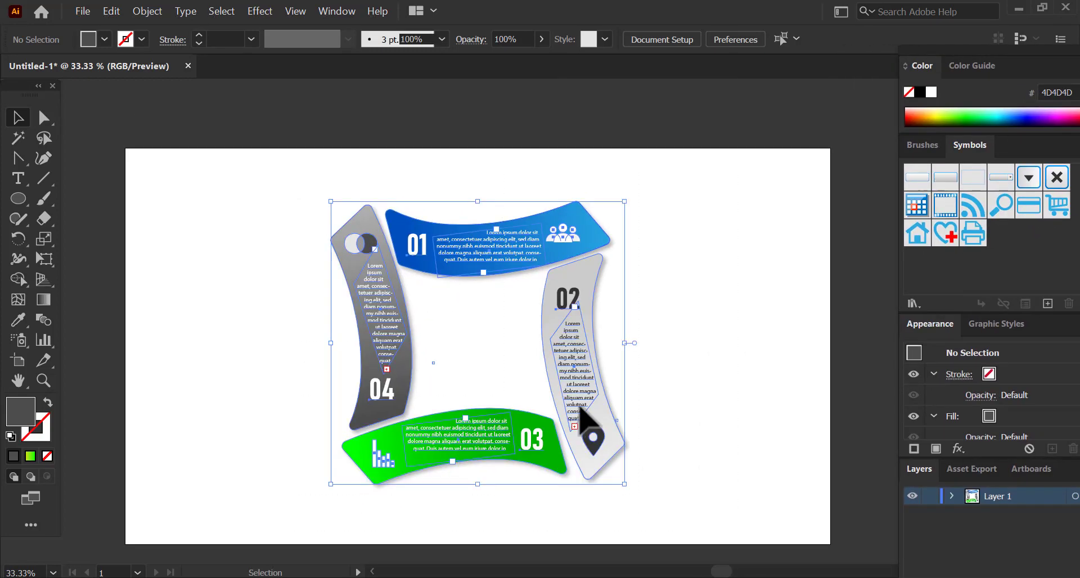
pyautogui.rightClick(576, 414)
pyautogui.click(607, 299)
# Step: Scale the grouped infographic up slightly and reposition it near the middle of the artboard
pyautogui.moveTo(541, 379); pyautogui.dragTo(532, 380)
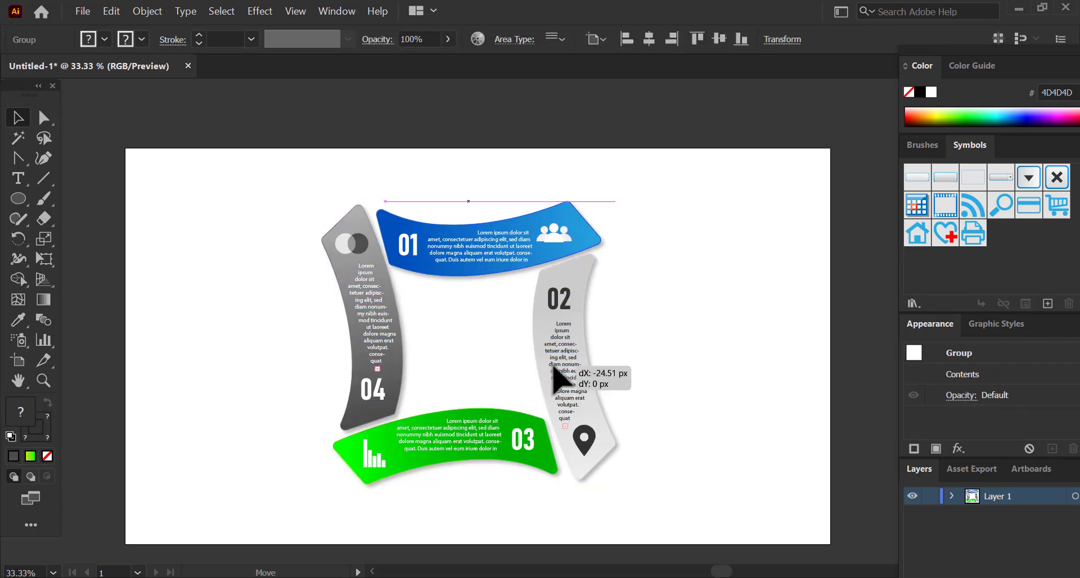
pyautogui.moveTo(617, 485); pyautogui.dragTo(628, 496)
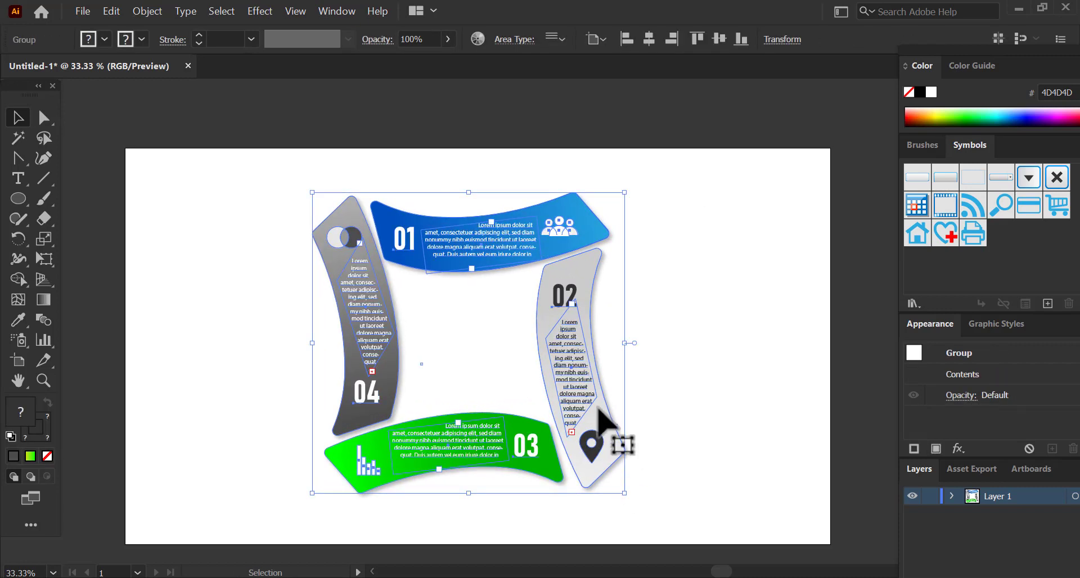
pyautogui.moveTo(590, 405); pyautogui.dragTo(590, 406)
pyautogui.moveTo(626, 504); pyautogui.dragTo(621, 498)
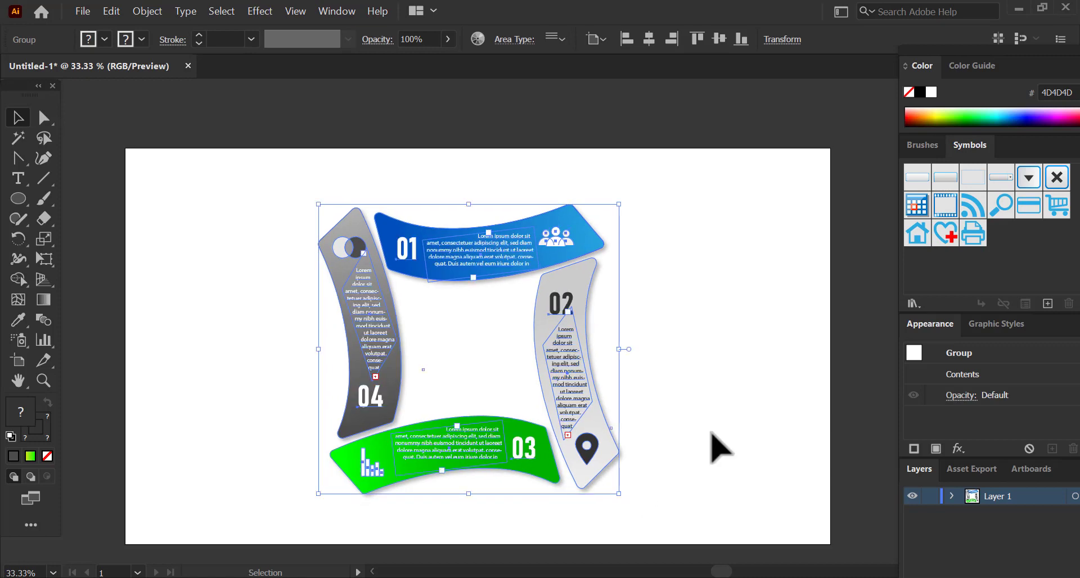
pyautogui.click(712, 433)
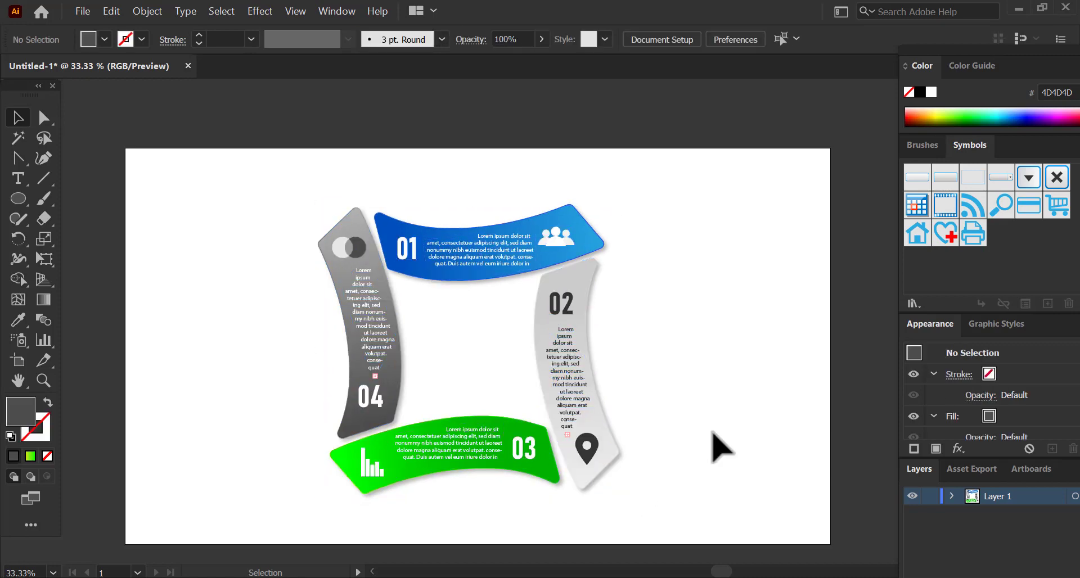